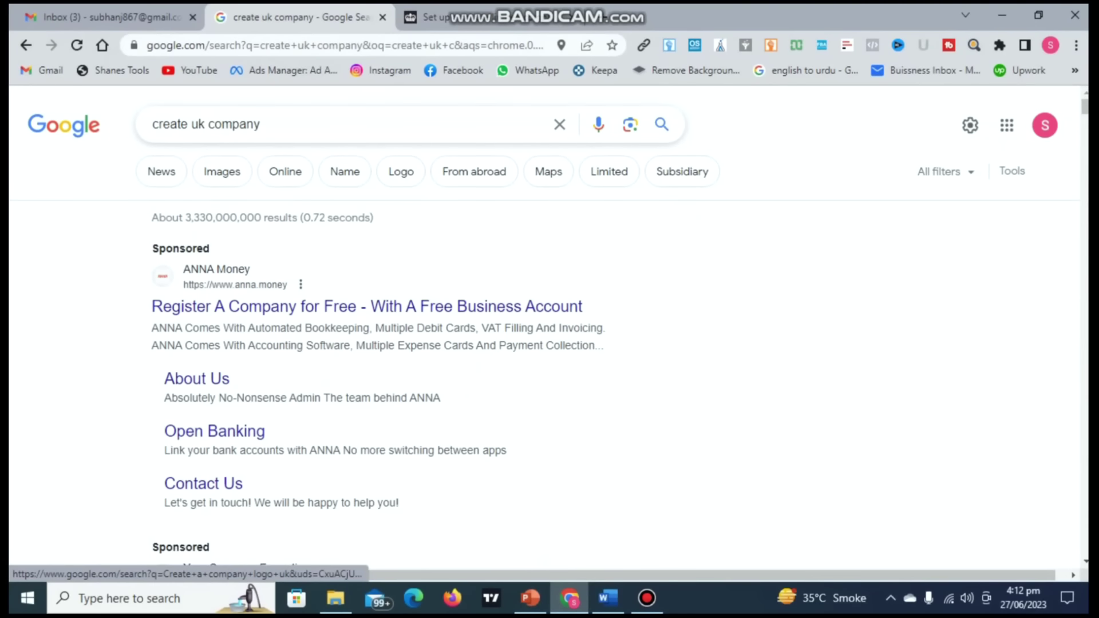
Open GOV.UK's 'Set up a private limited company: Register your company' guide from the search results.
scroll(549, 332, down, 6)
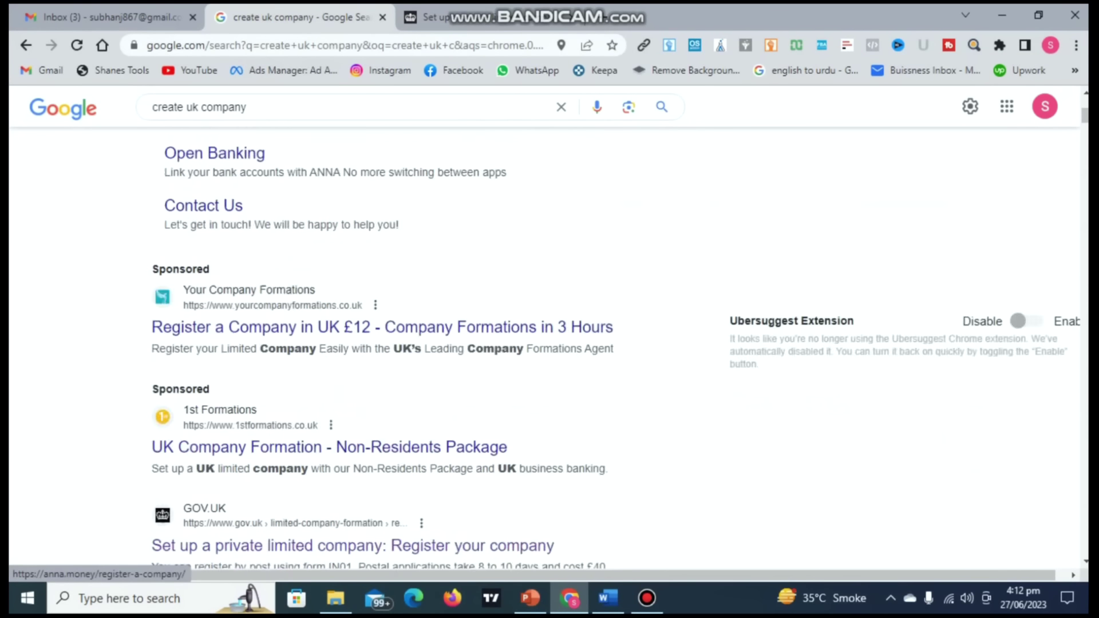
scroll(344, 267, down, 3)
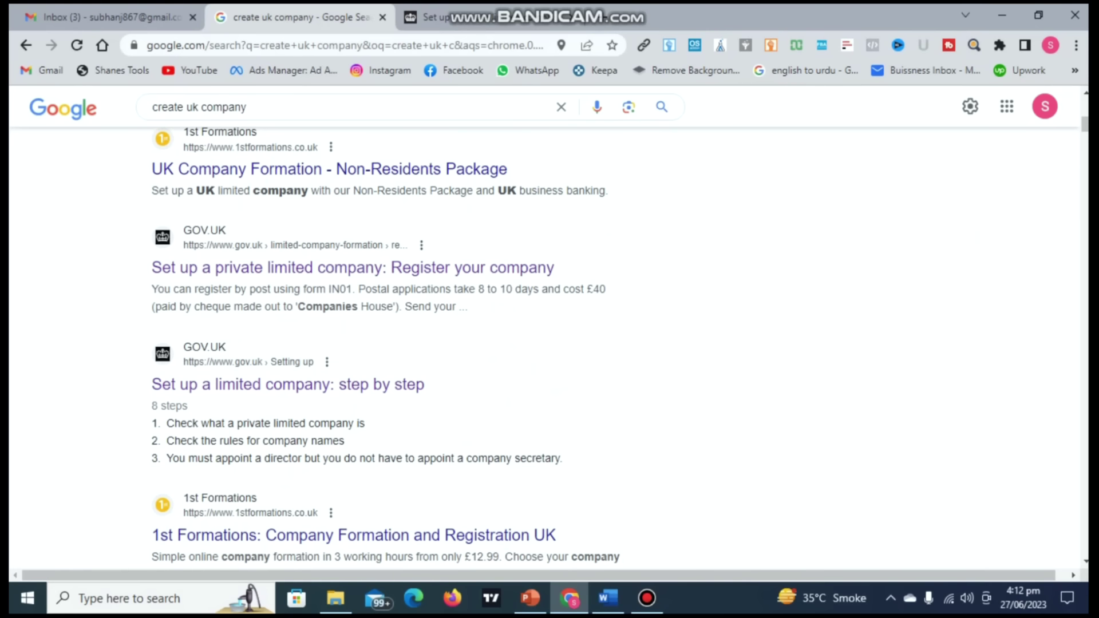
click(353, 267)
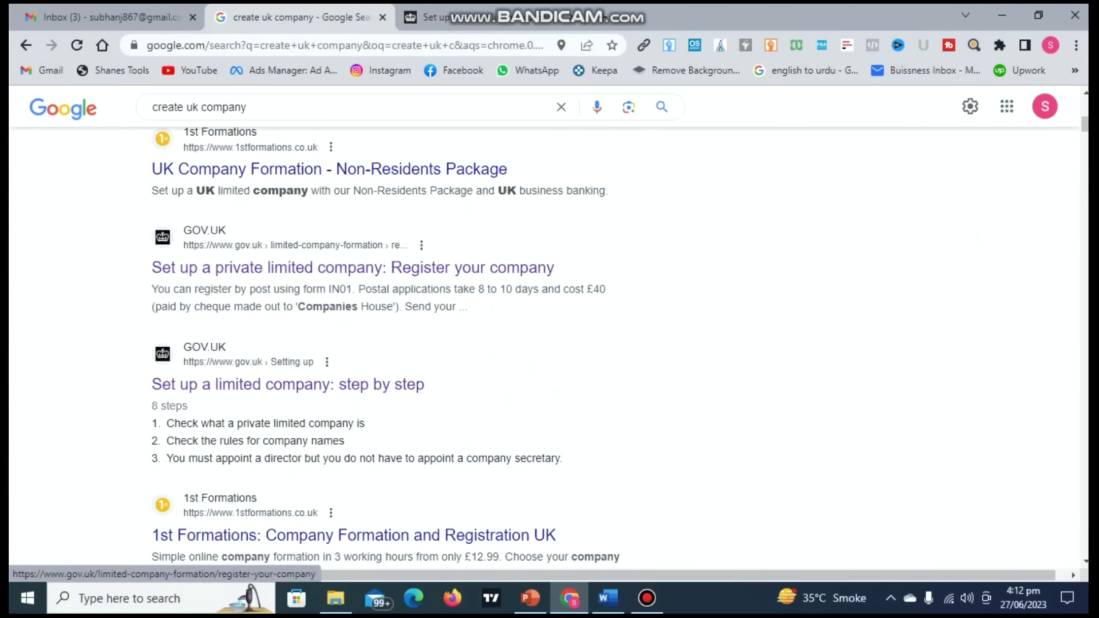
Start the online 'Set up a limited company and register for Corporation Tax' service with Register now.
scroll(548, 333, up, 10)
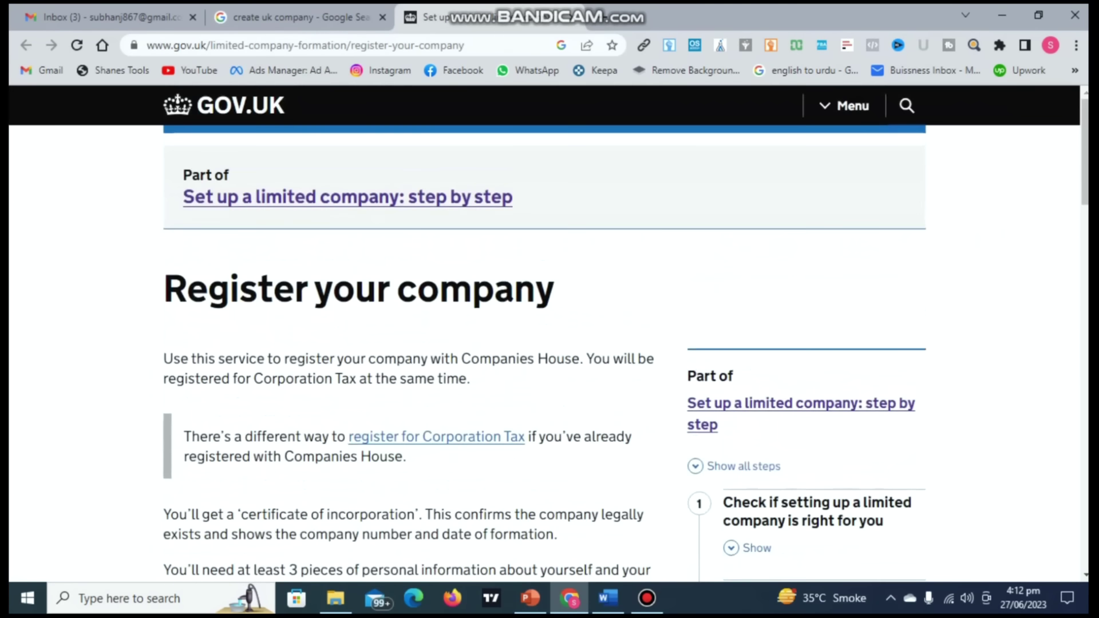
scroll(549, 333, down, 10)
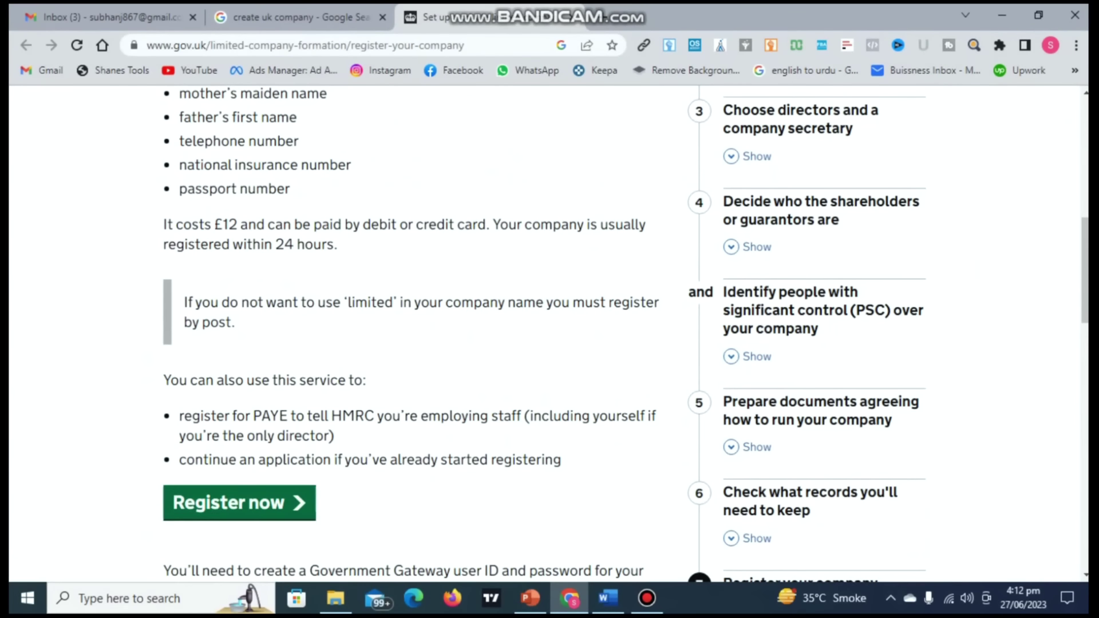
click(239, 503)
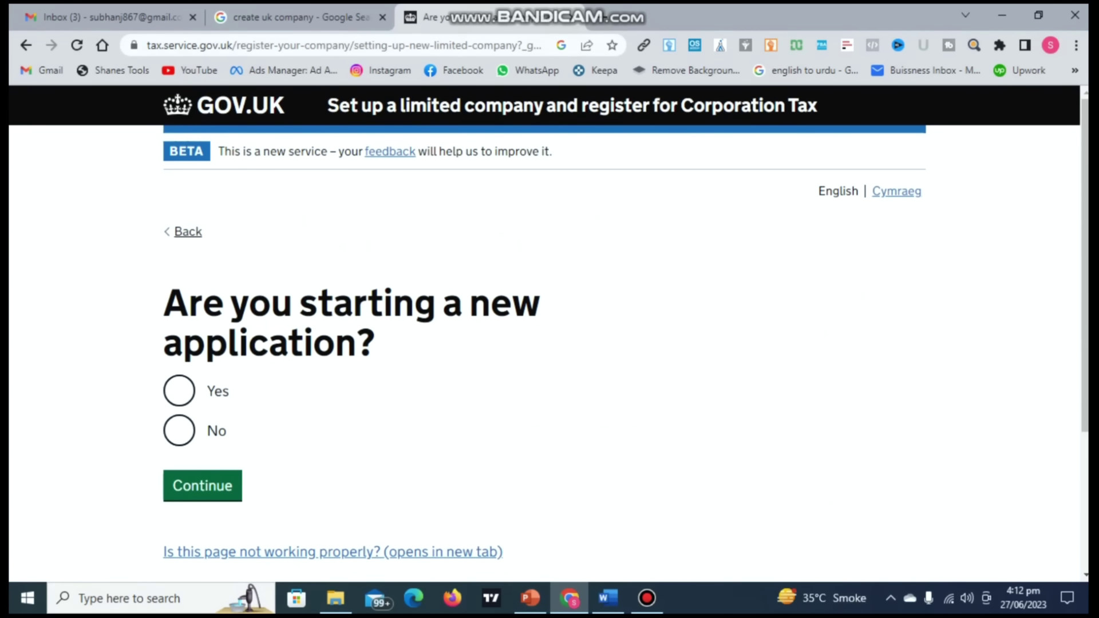
Confirm this is a new application and proceed to the eligibility questions.
click(179, 391)
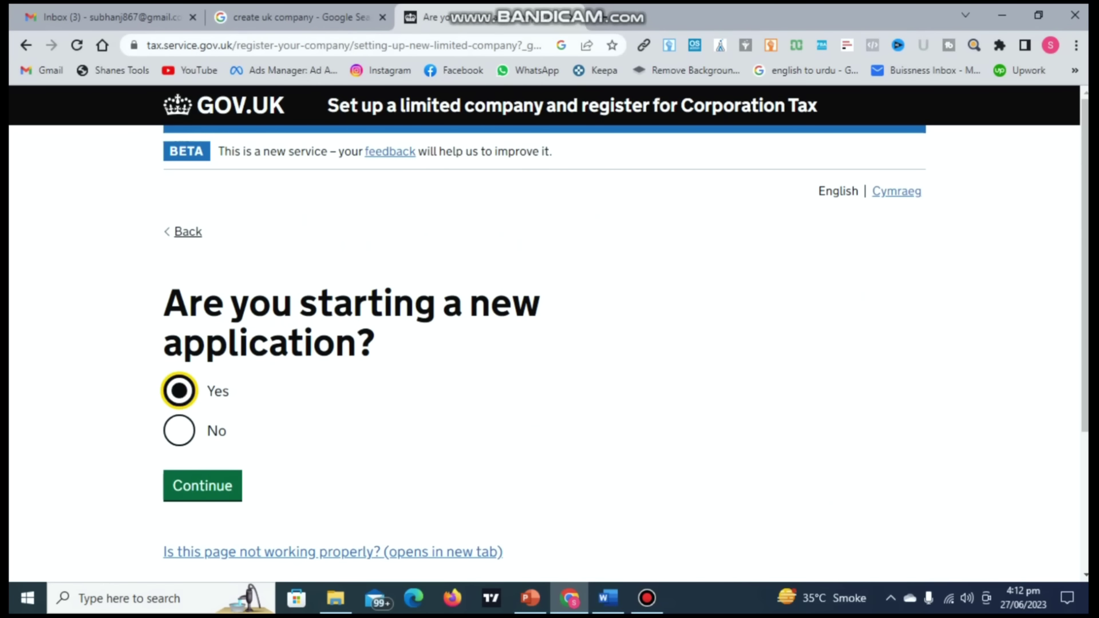
click(202, 486)
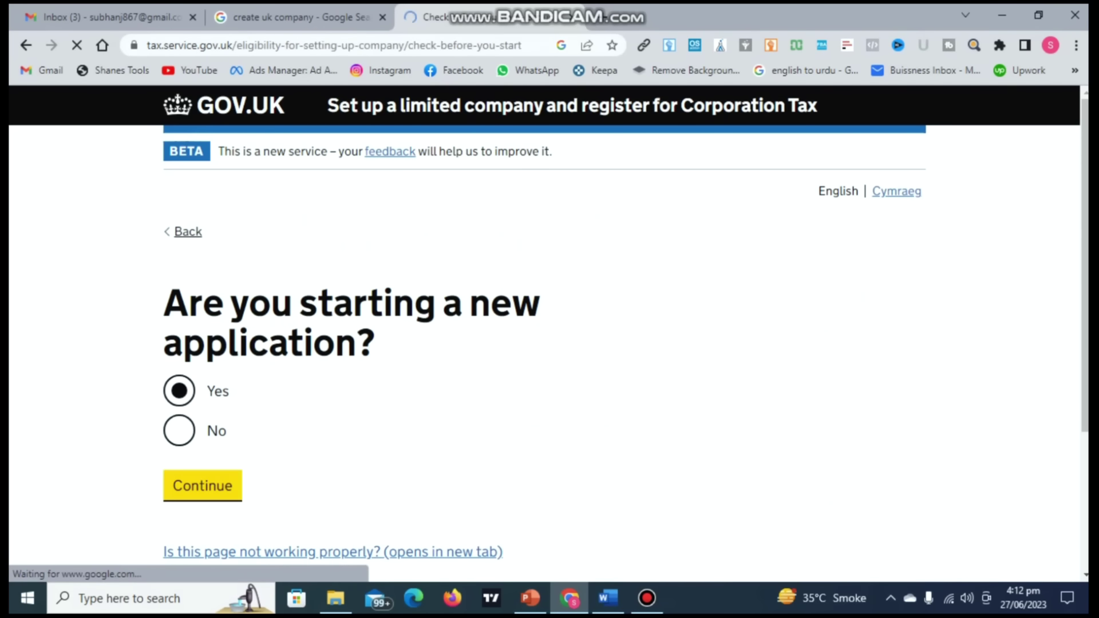
scroll(549, 332, down, 3)
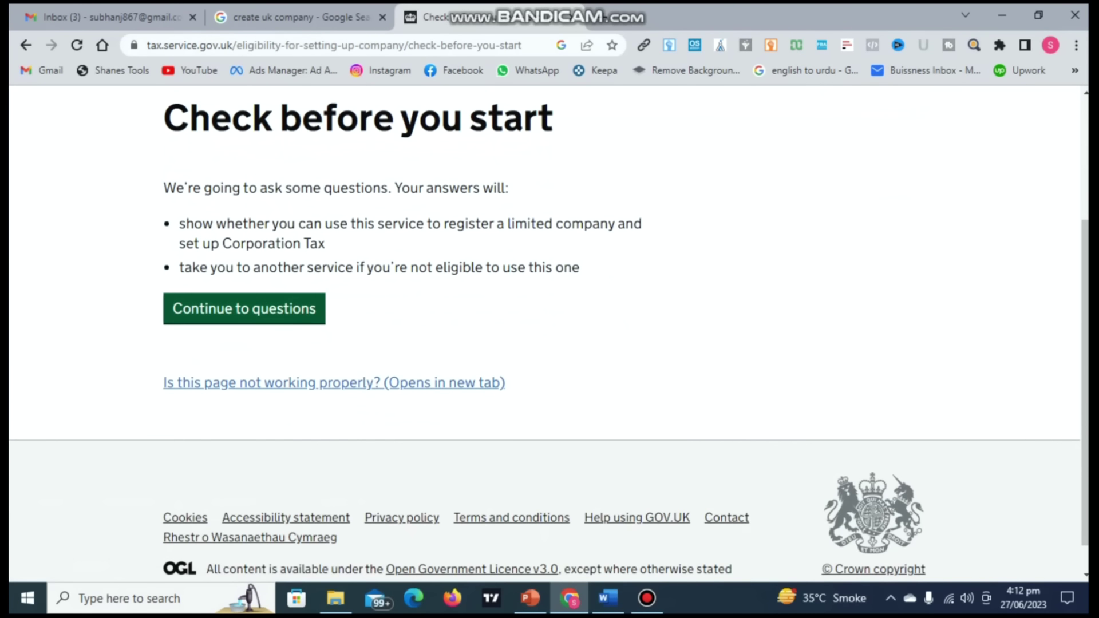
scroll(550, 332, up, 3)
scroll(549, 332, down, 3)
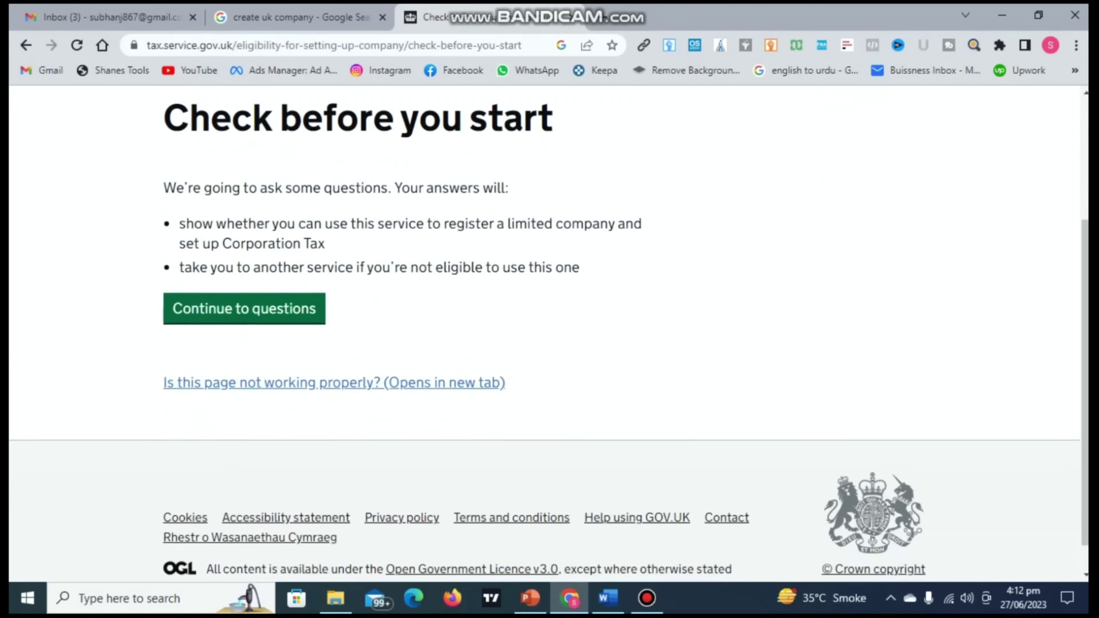
click(244, 308)
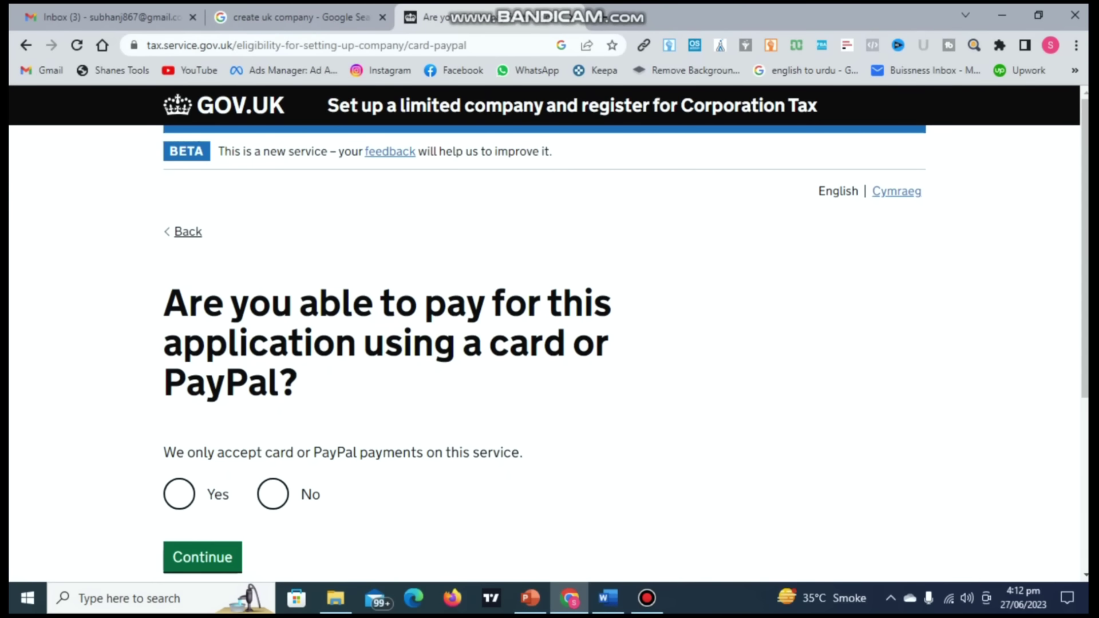
Answer Yes to paying by card or PayPal and No to the secure register.
click(179, 494)
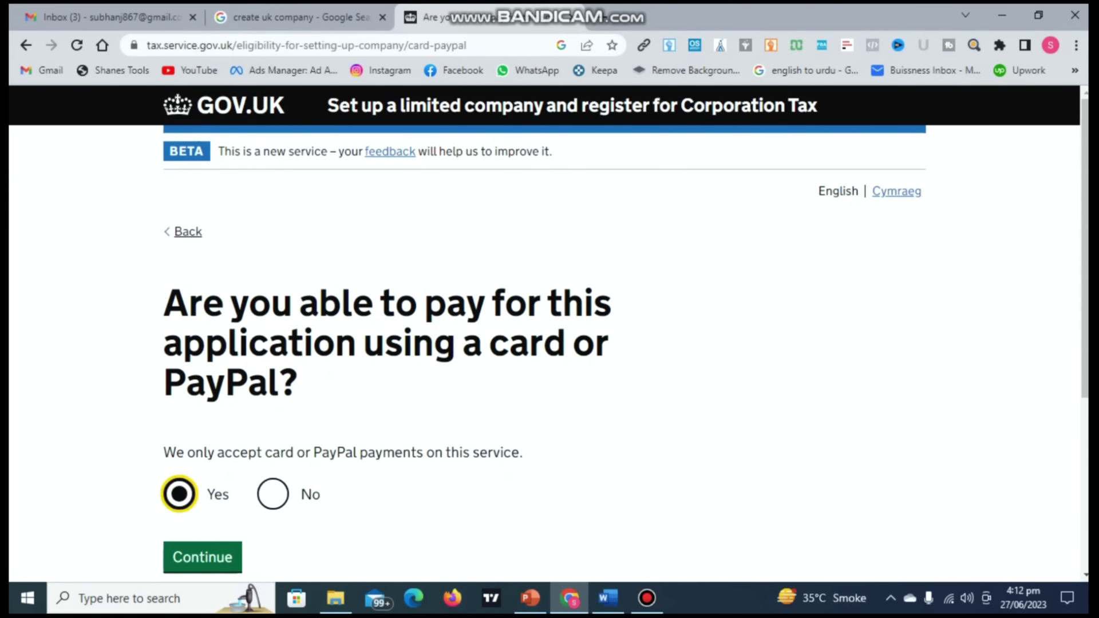
scroll(549, 330, down, 5)
key(Tab)
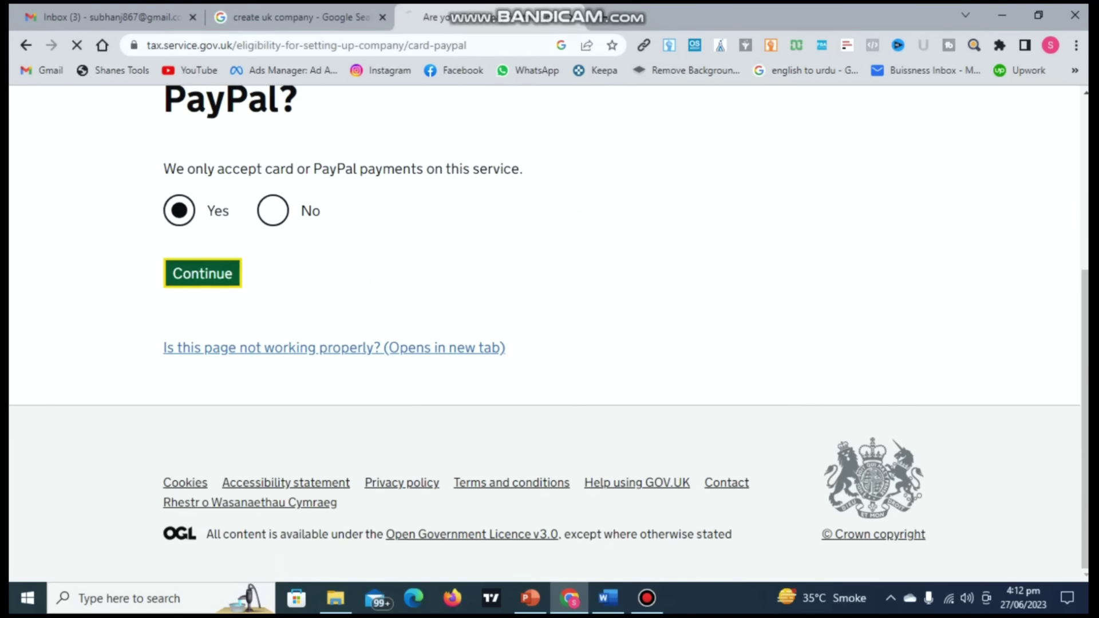
key(Return)
scroll(163, 536, down, 3)
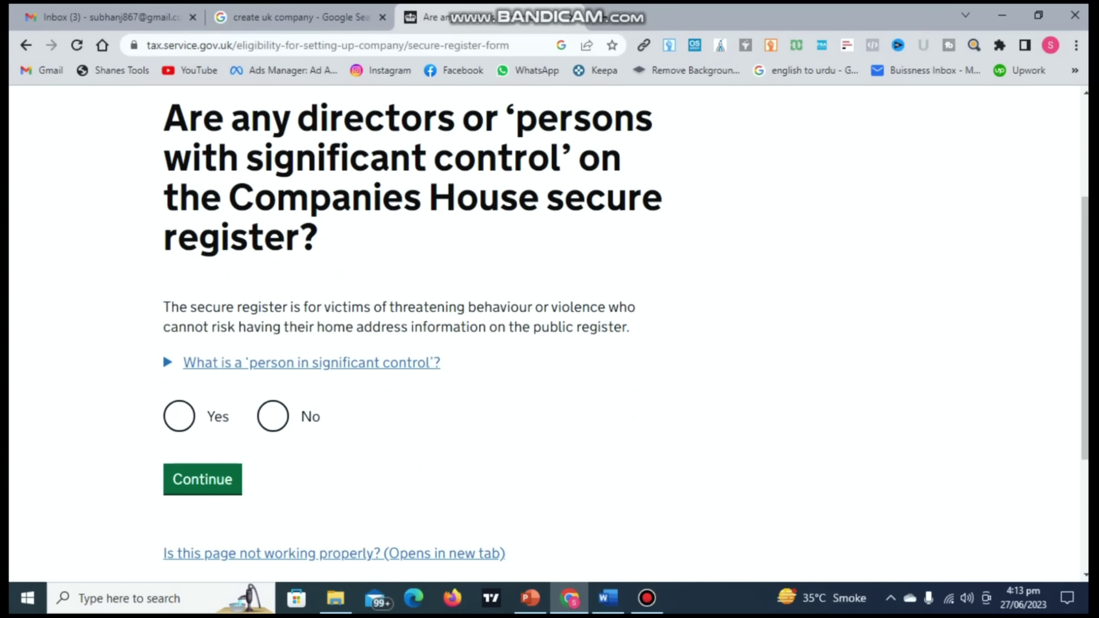
click(272, 416)
key(Tab)
key(Return)
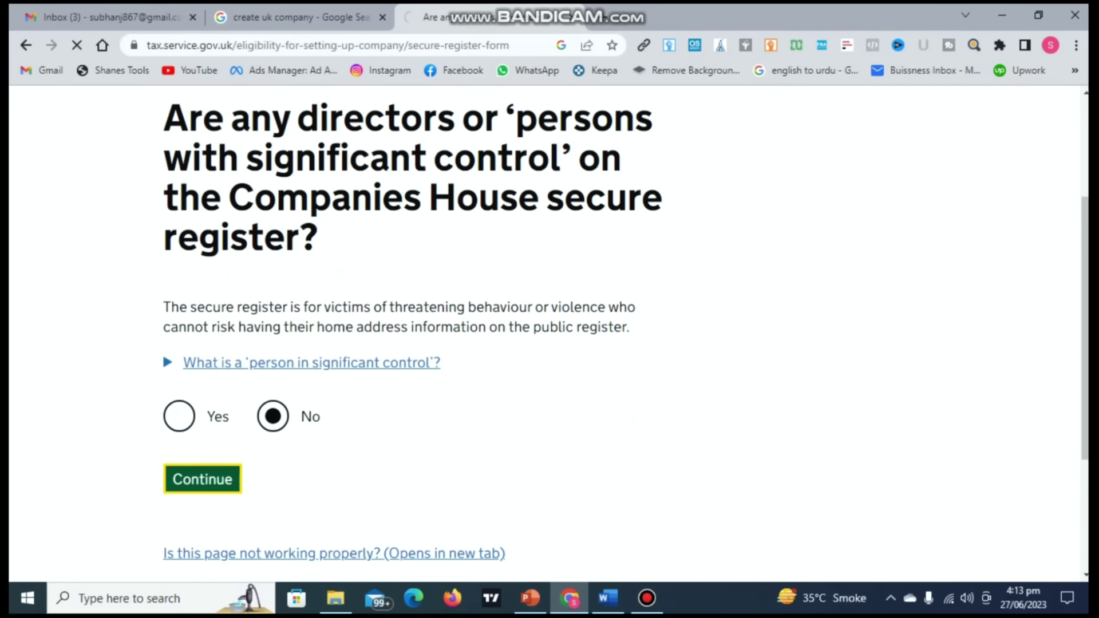
Begin creating a Government Gateway user ID.
scroll(550, 343, down, 6)
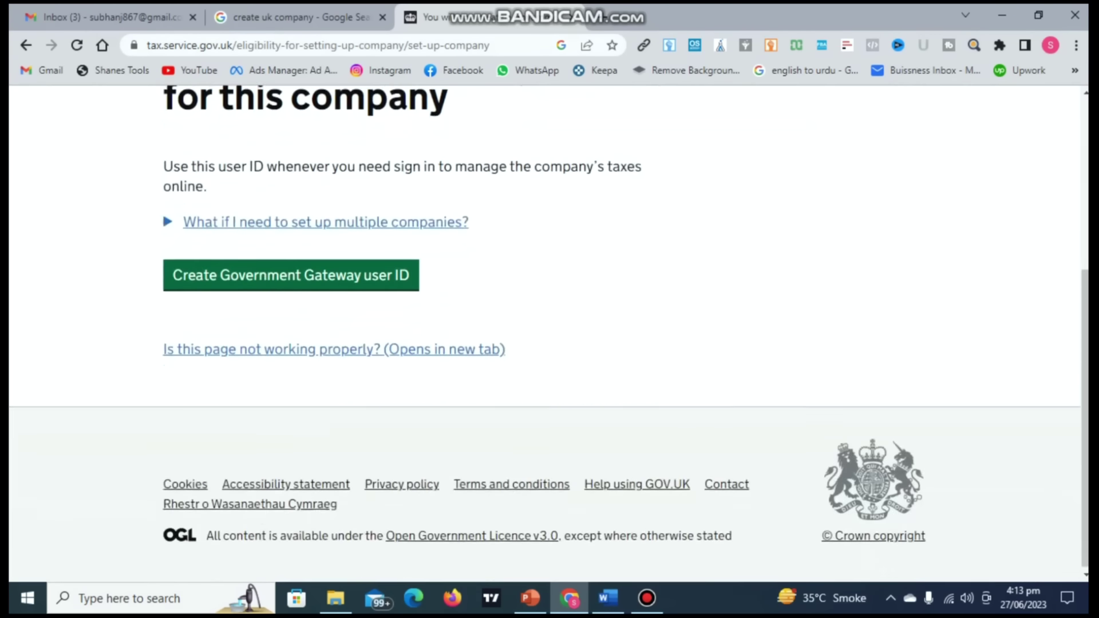
scroll(550, 343, up, 4)
key(Tab)
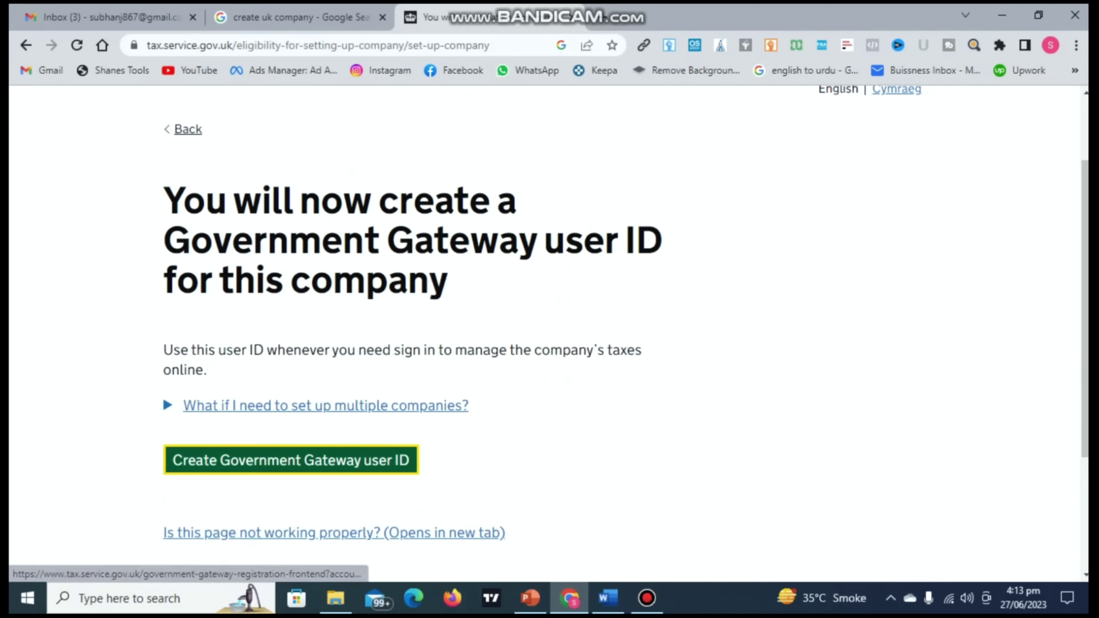
key(Return)
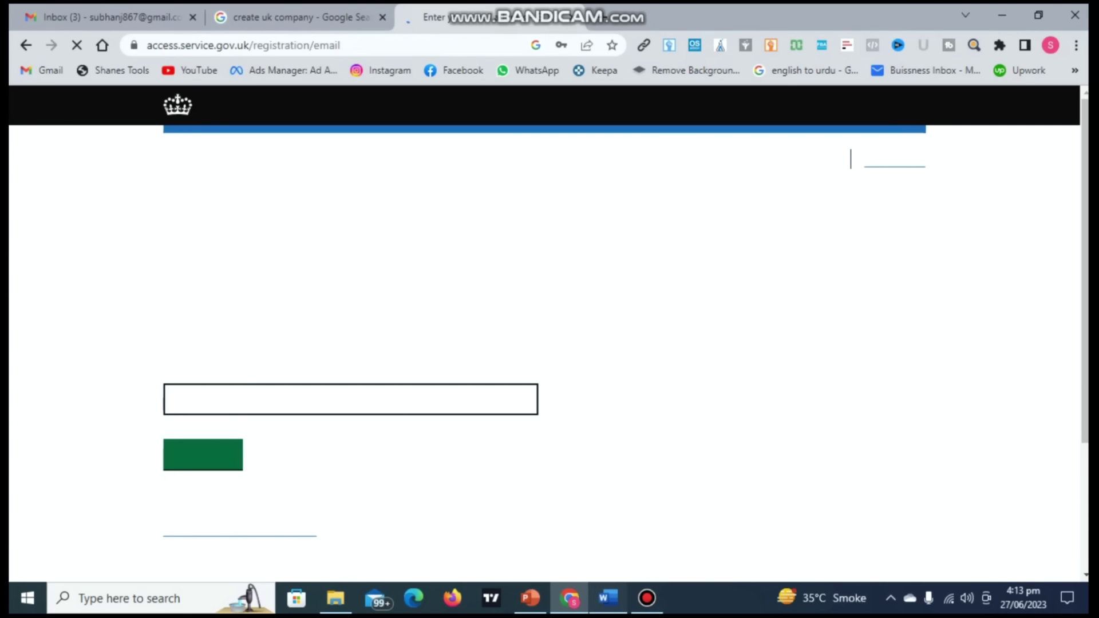
Copy the company email from the Word document into the Email address field and submit it.
key(alt+Tab)
triple_click(362, 275)
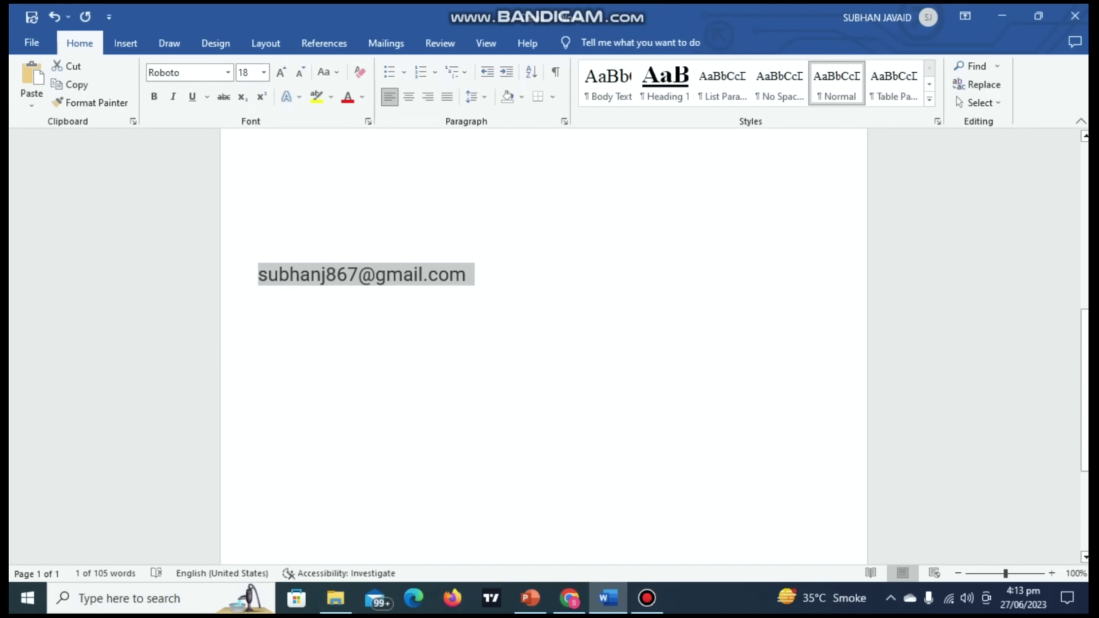
key(alt+Tab)
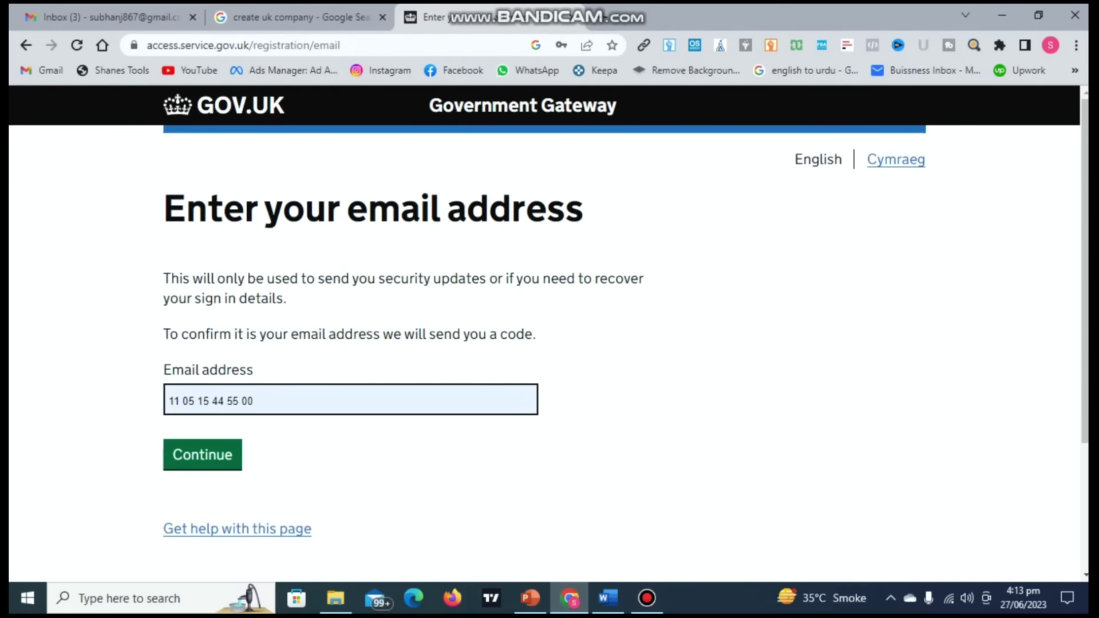
click(277, 399)
key(ctrl+a)
key(ctrl+v)
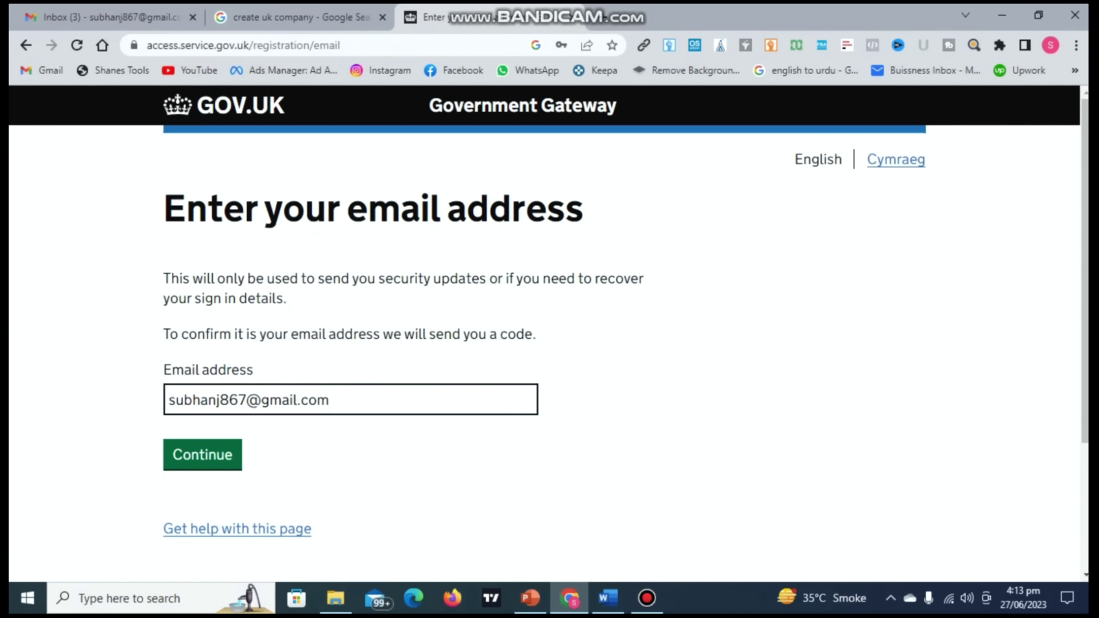
key(Return)
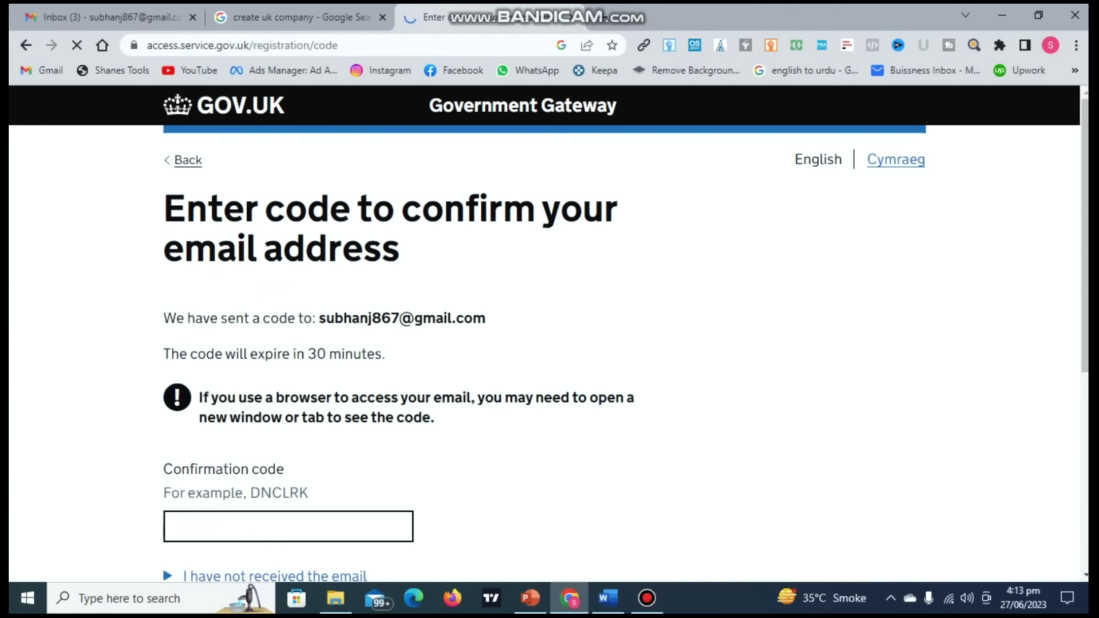
scroll(549, 343, down, 3)
scroll(550, 344, up, 3)
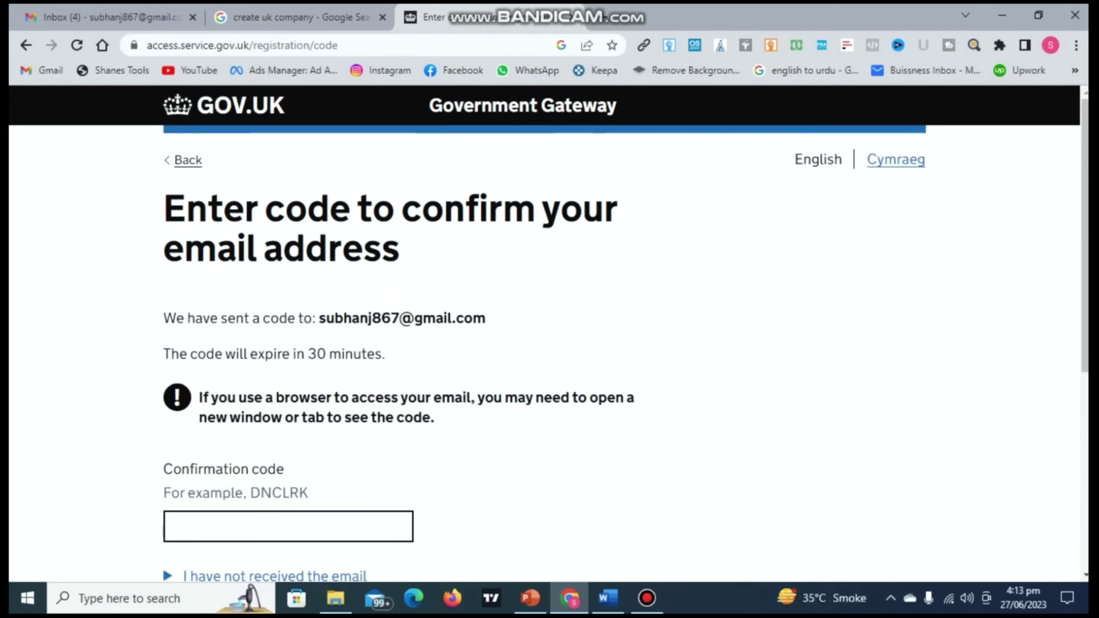
Copy the confirmation code from the Government Gateway email in Gmail.
click(109, 17)
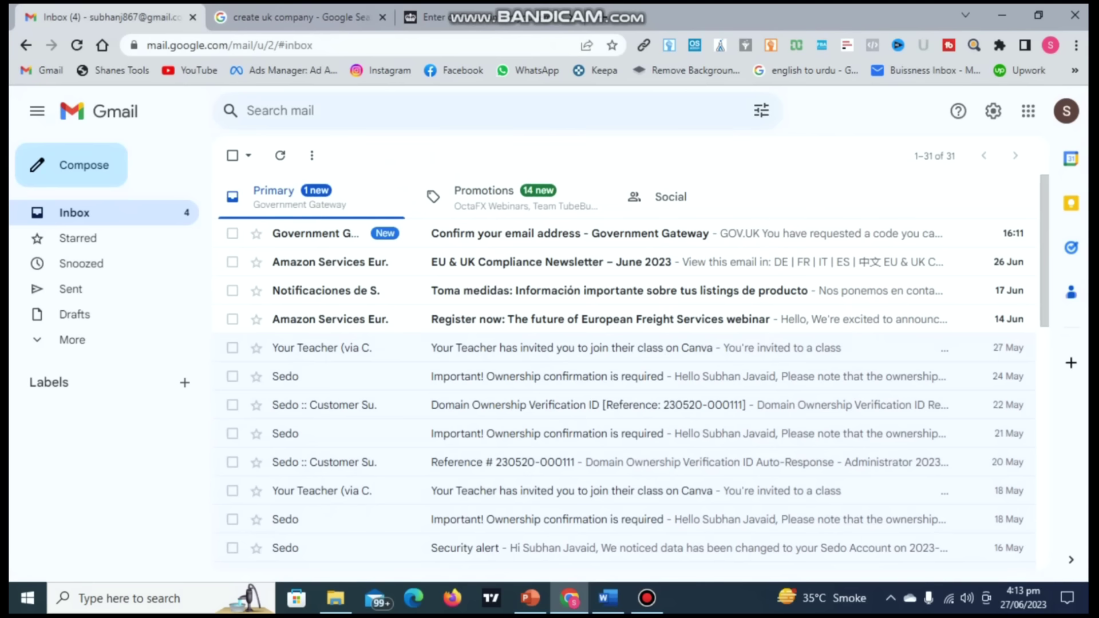
click(573, 233)
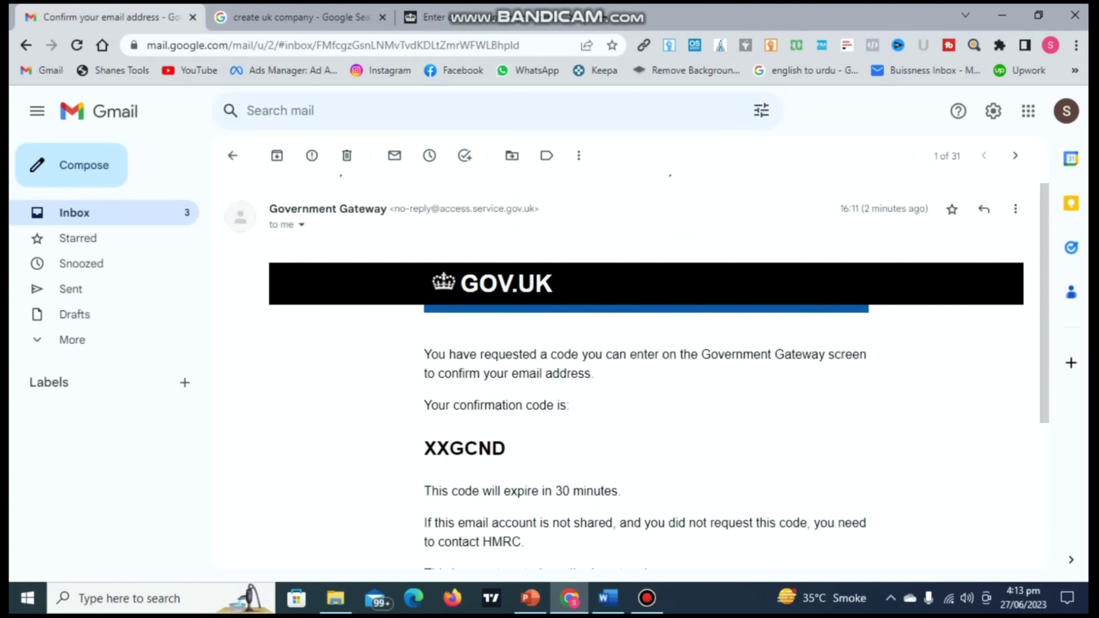
scroll(464, 297, down, 4)
double_click(464, 297)
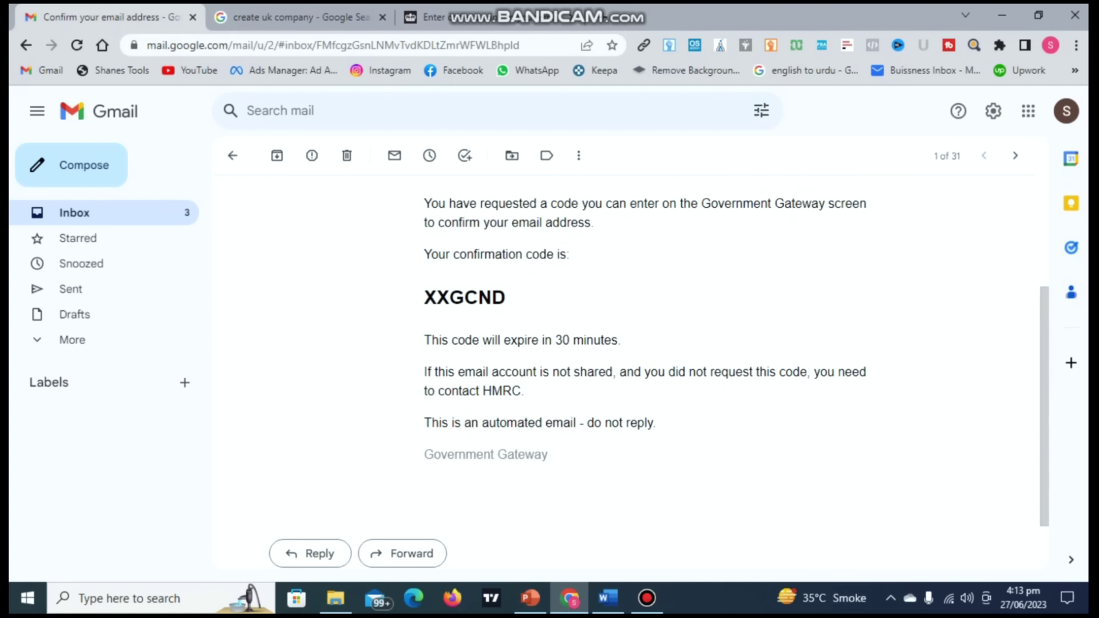
mouse_move(437, 297)
mouse_down()
mouse_move(506, 297)
mouse_move(423, 297)
mouse_up()
key(ctrl+c)
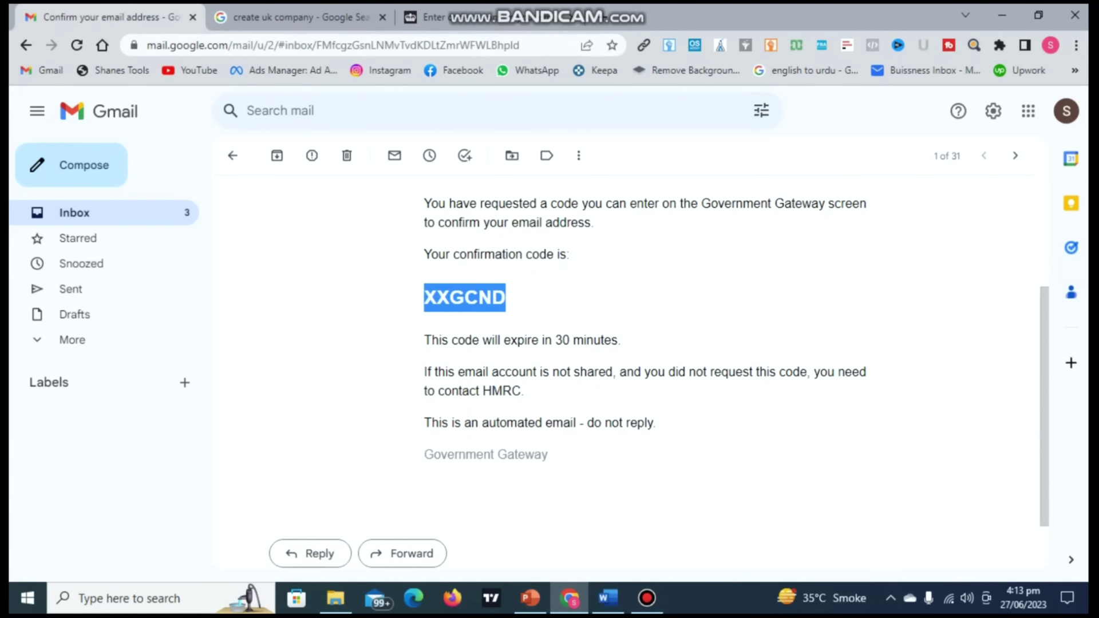
key(ctrl+3)
Paste the confirmation code, submit it and continue past the email confirmation.
click(172, 527)
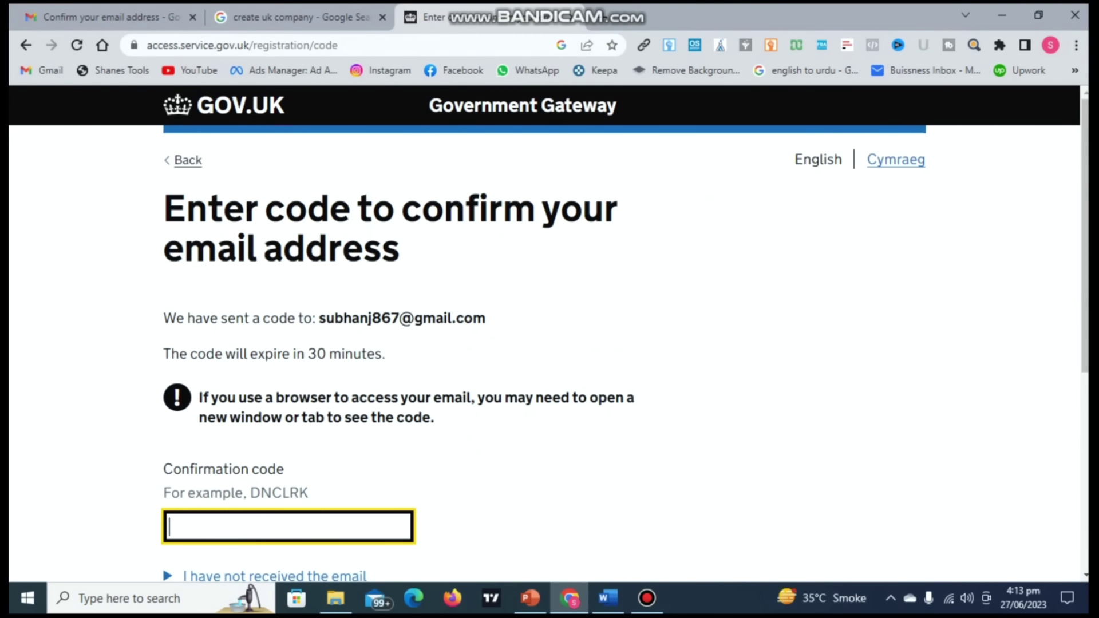
key(ctrl+v)
scroll(166, 530, down, 3)
key(Return)
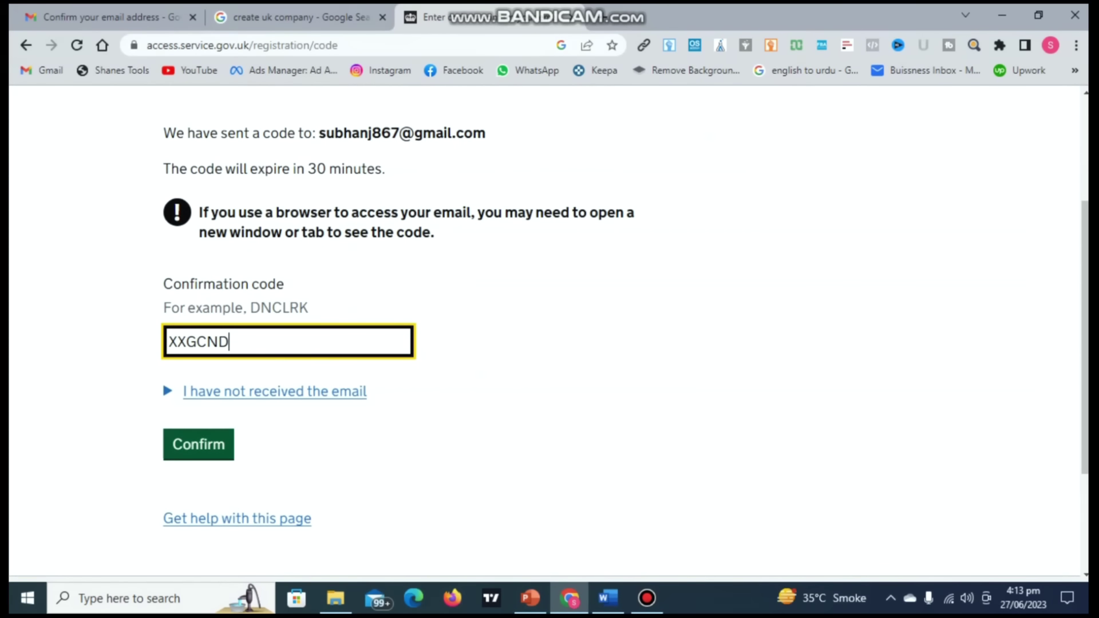
key(Tab)
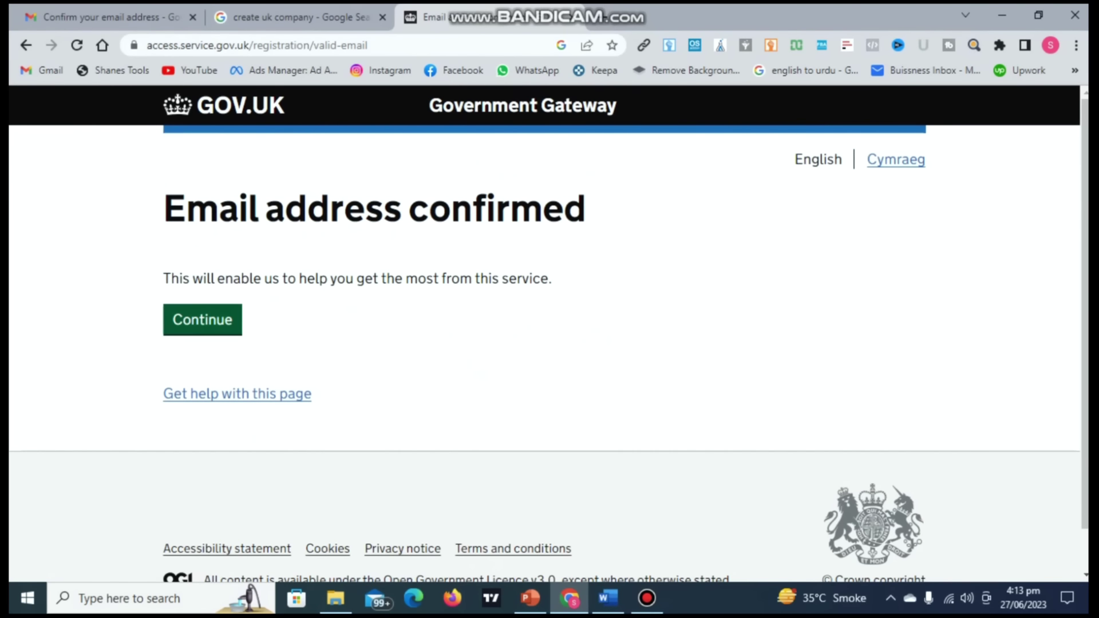
key(Return)
Fill in the full name from the saved autofill suggestion and submit it.
click(257, 256)
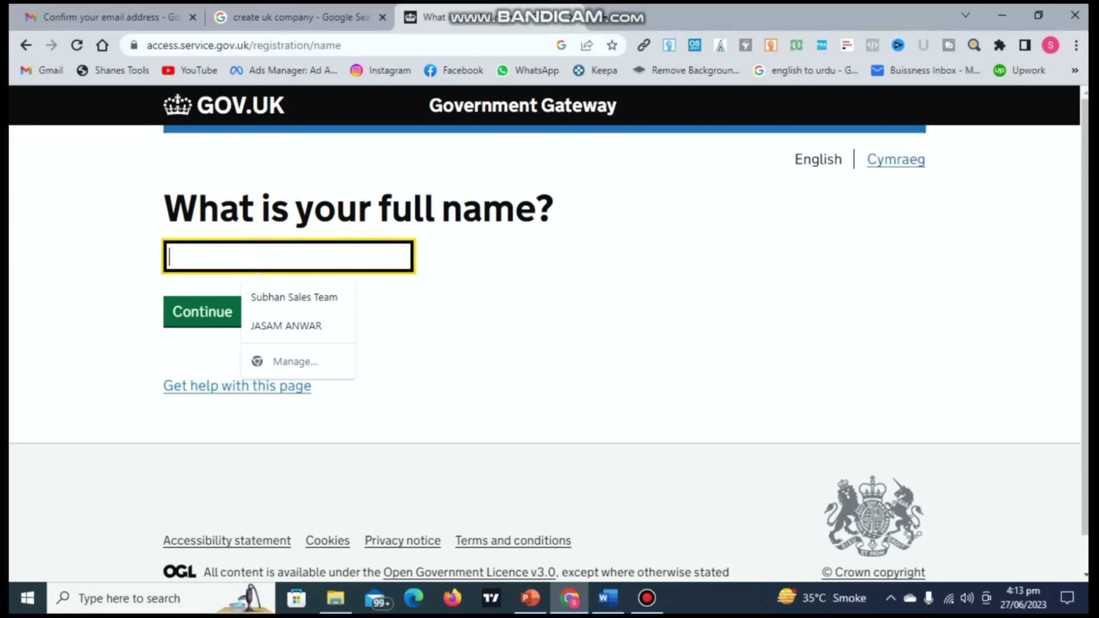
text(ABC)
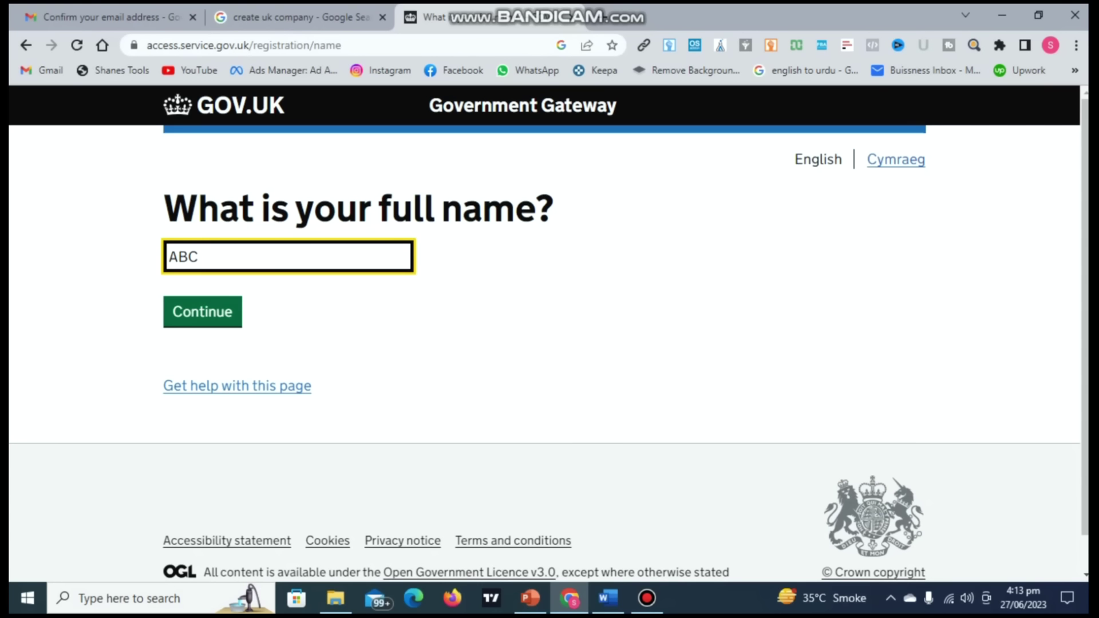
key(BackSpace)
key(BackSpace)
key(BackSpace)
text(M)
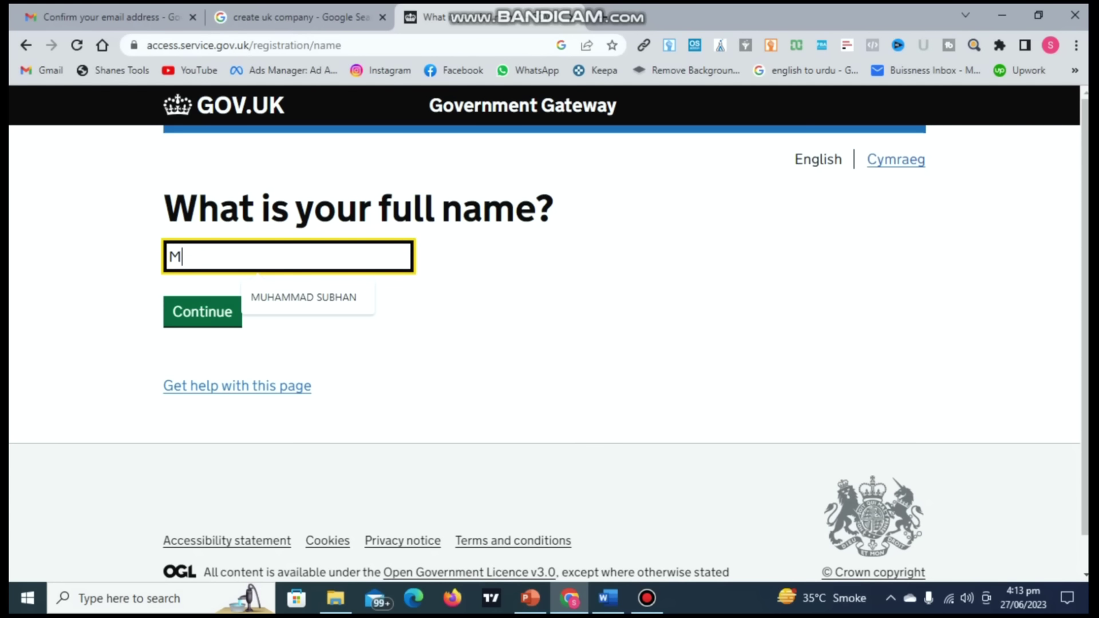
text(uh)
key(Down)
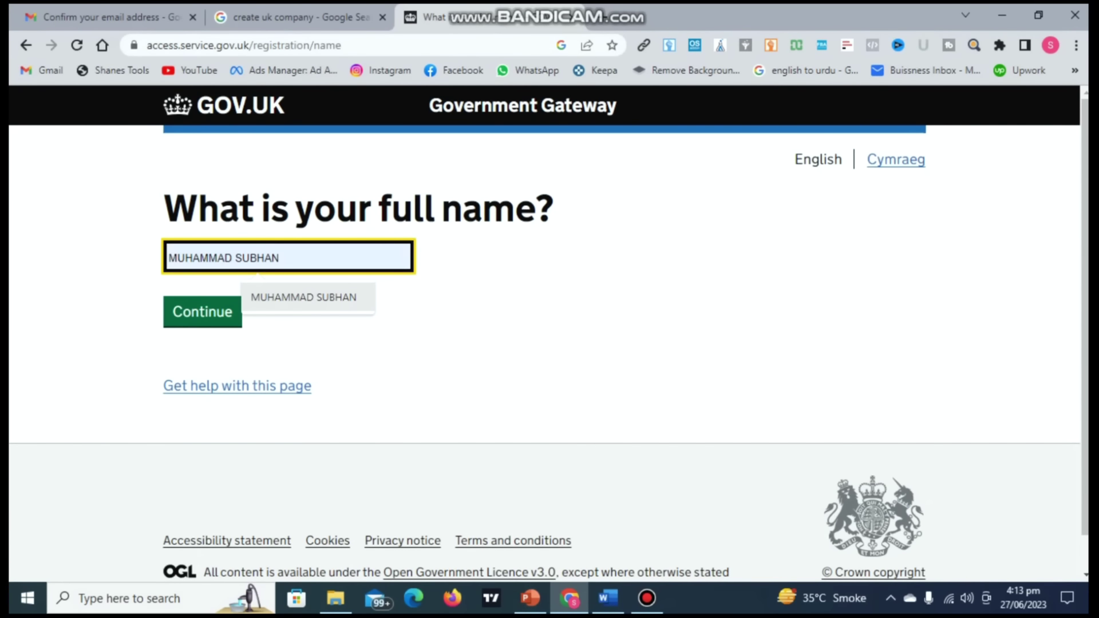
key(Return)
key(Tab)
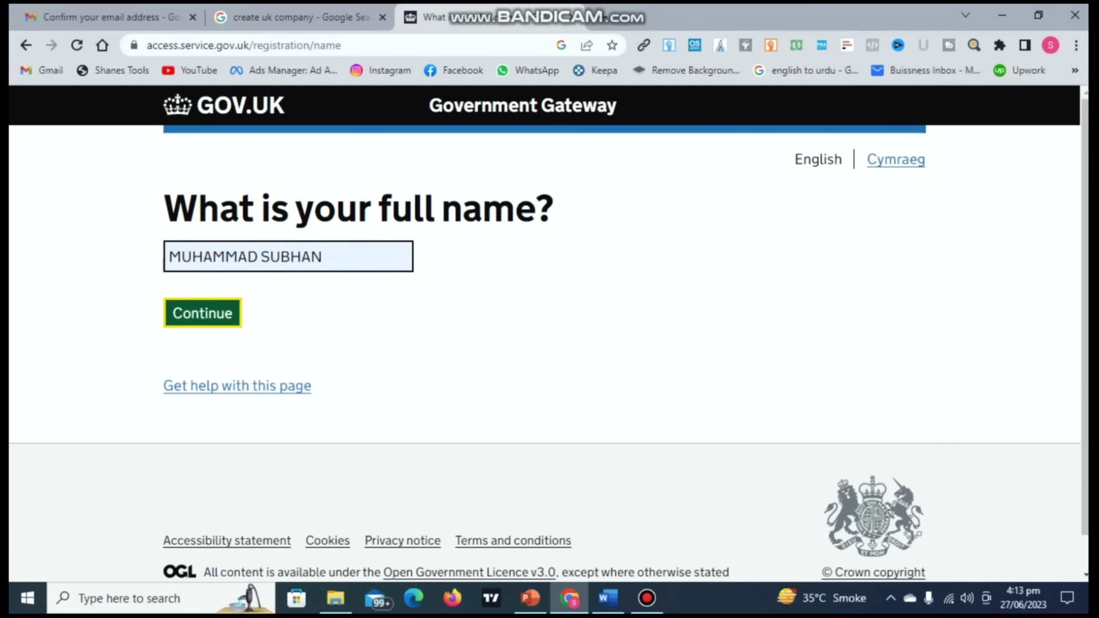
key(Return)
Create and confirm a 13-character password for the Gateway account.
scroll(550, 332, down, 3)
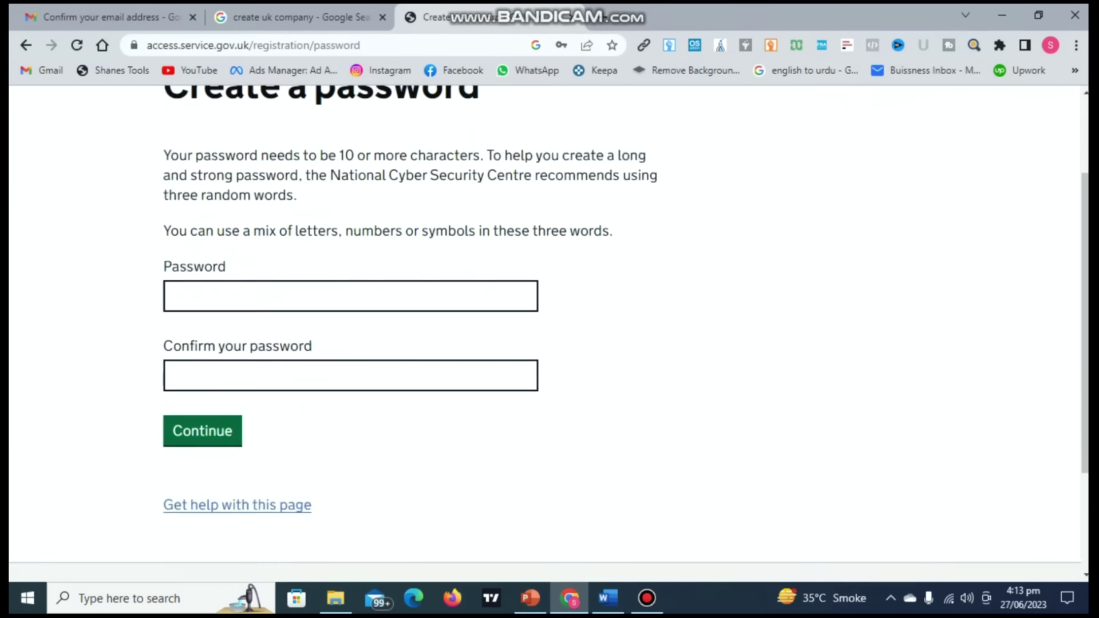
click(258, 234)
text(••••••)
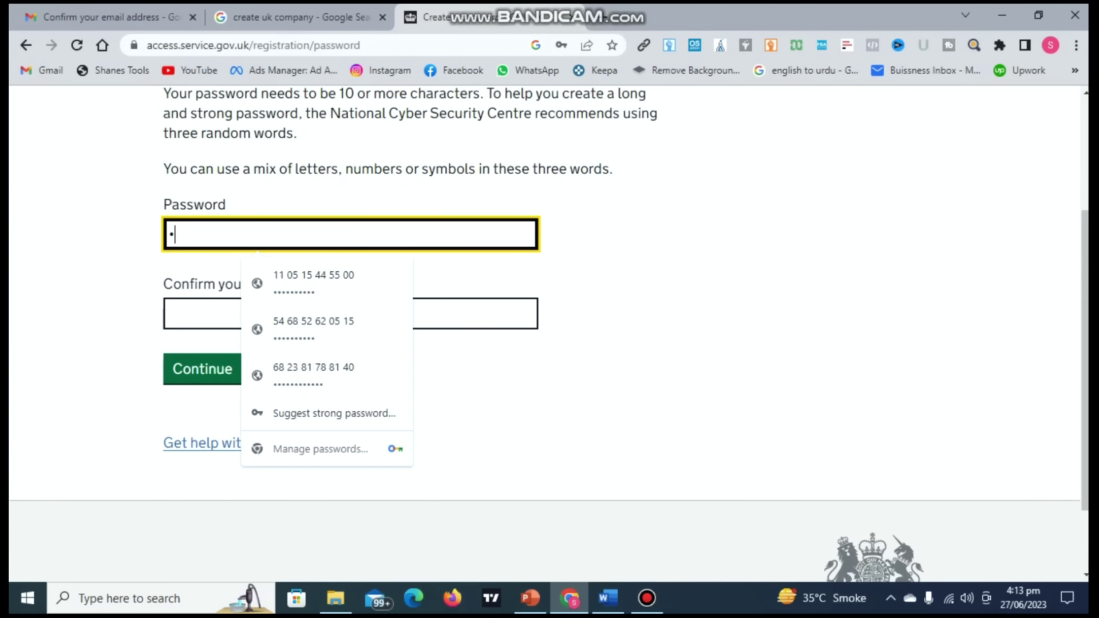
text(•••••••)
click(172, 313)
text(•••••••••••)
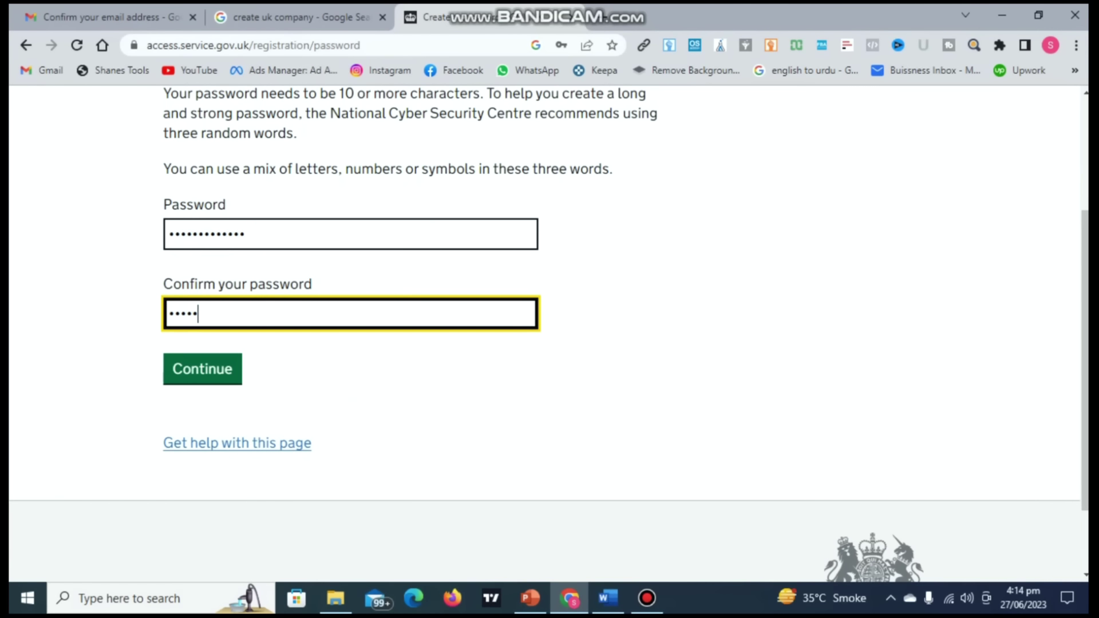
text(••)
key(Return)
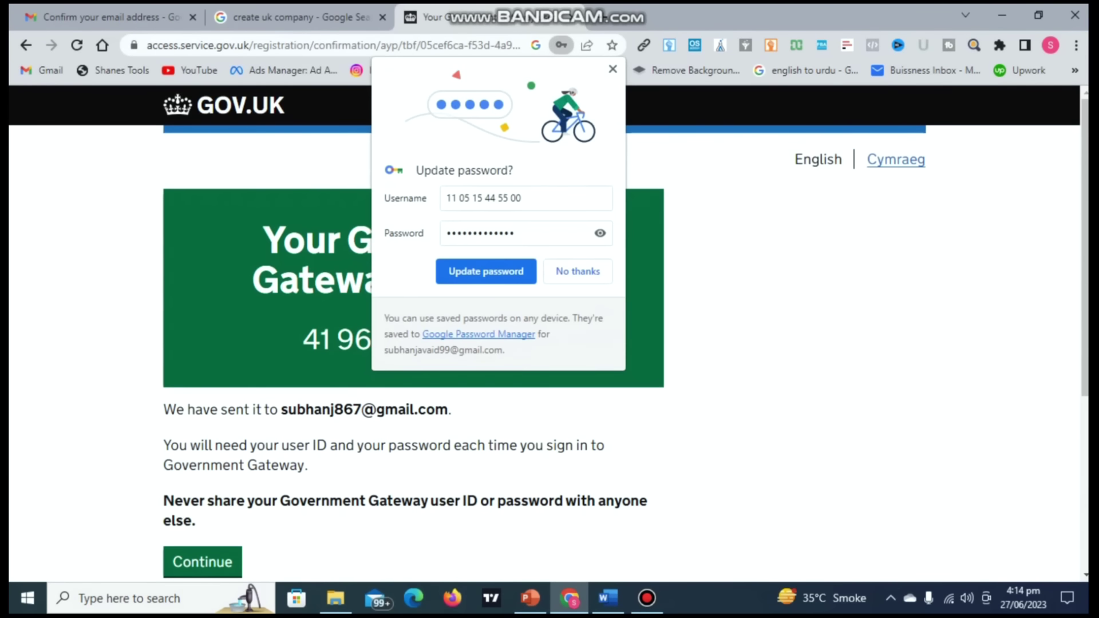
Dismiss the browser's password prompt and continue past the new user ID page.
key(Escape)
scroll(550, 320, down, 3)
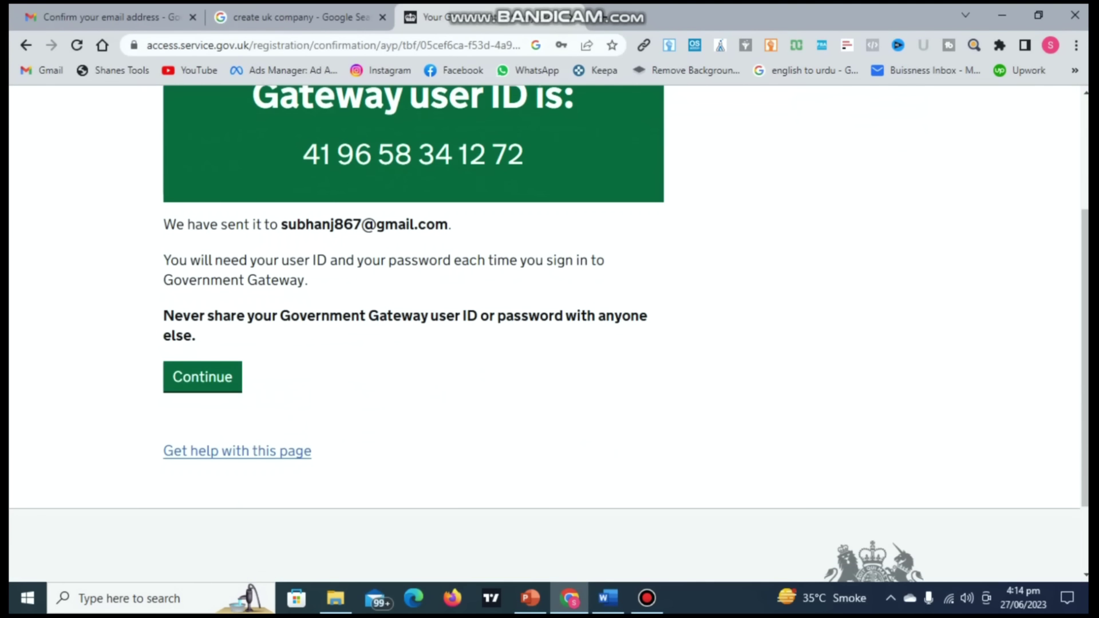
key(Tab)
key(Return)
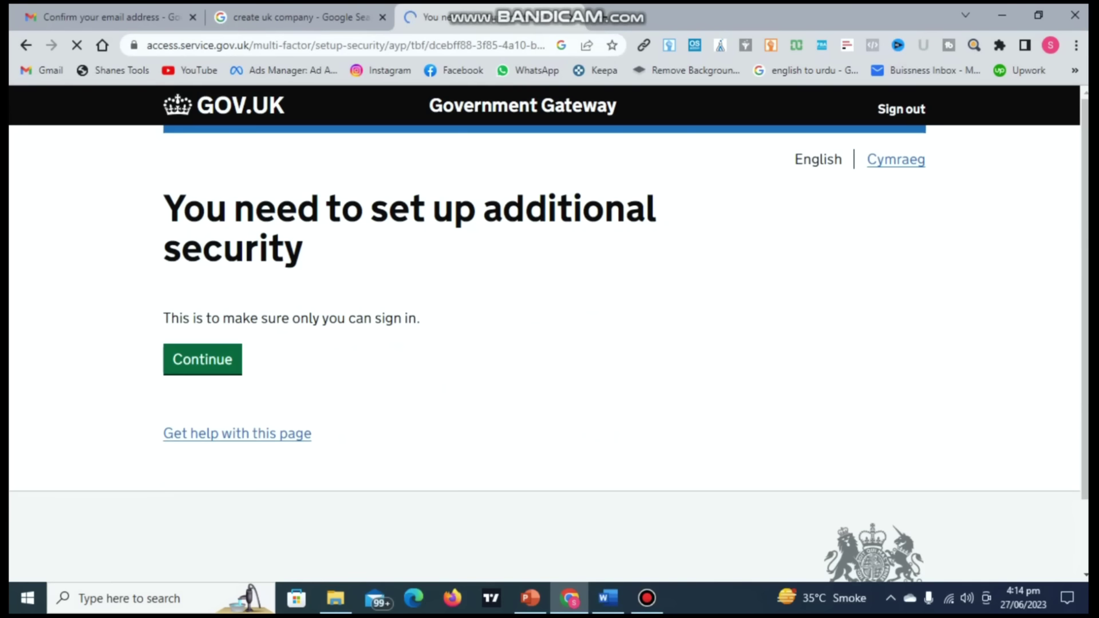
Choose an authenticator app instead of text message for access codes and continue past the QR setup.
key(Return)
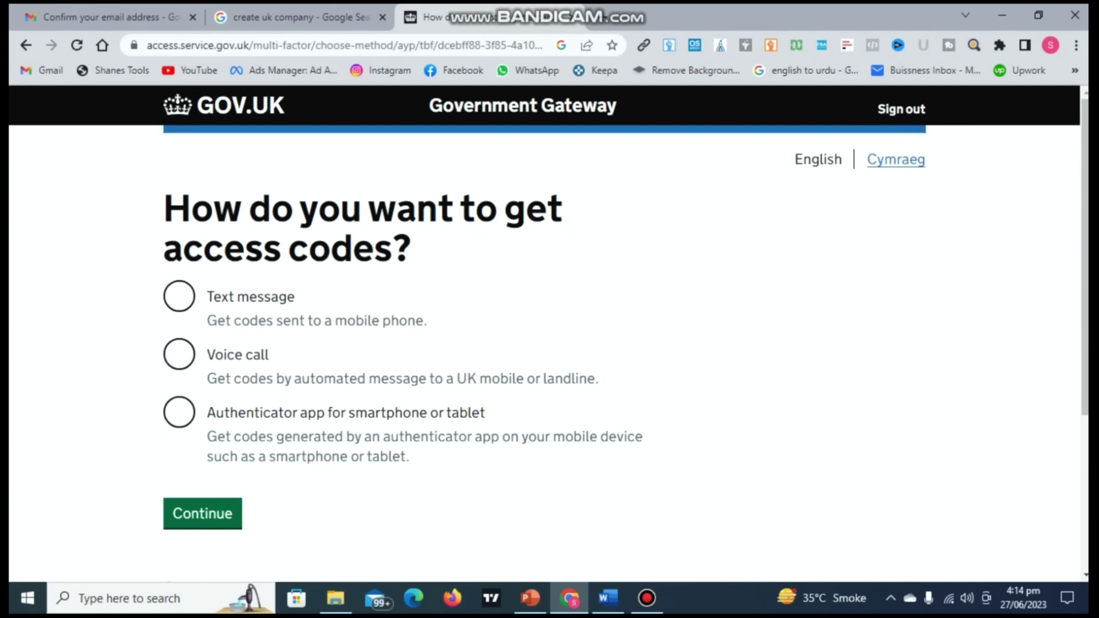
click(179, 297)
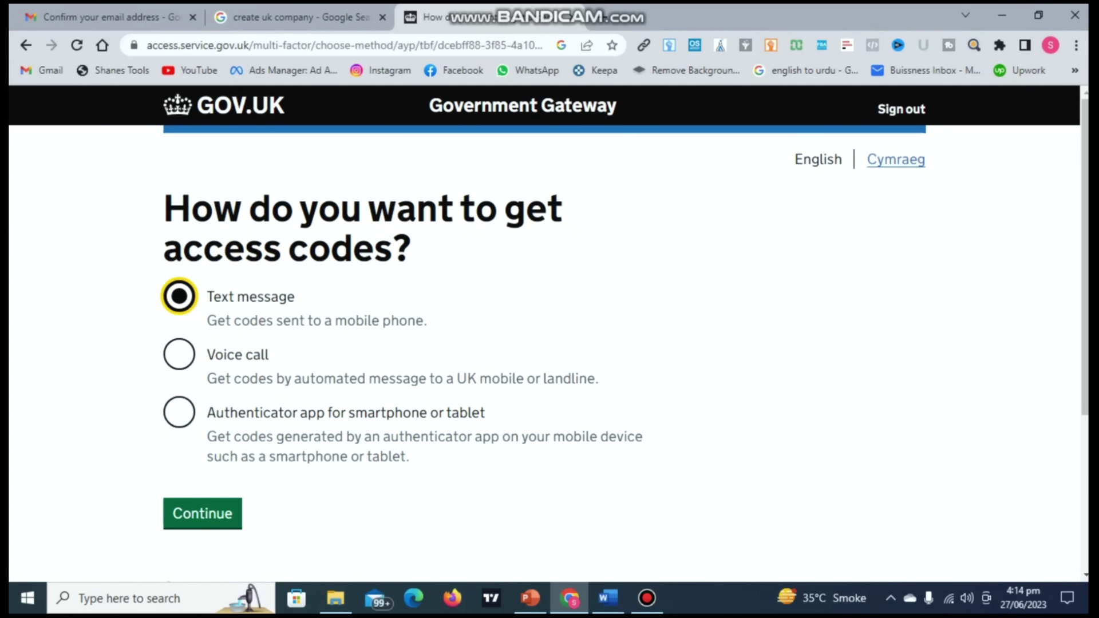
click(179, 412)
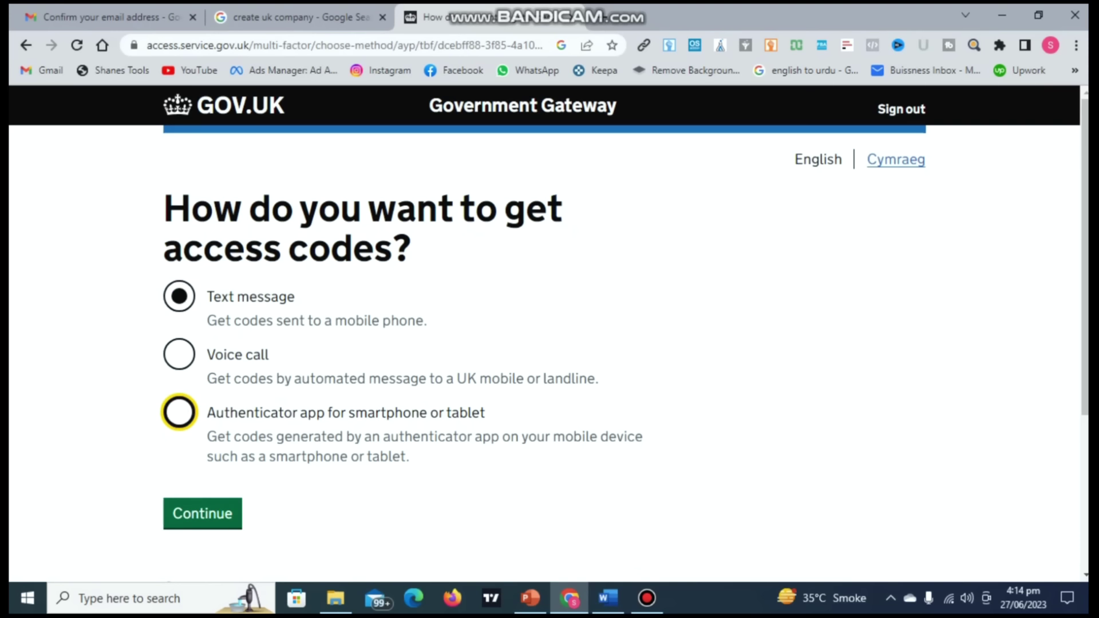
click(203, 513)
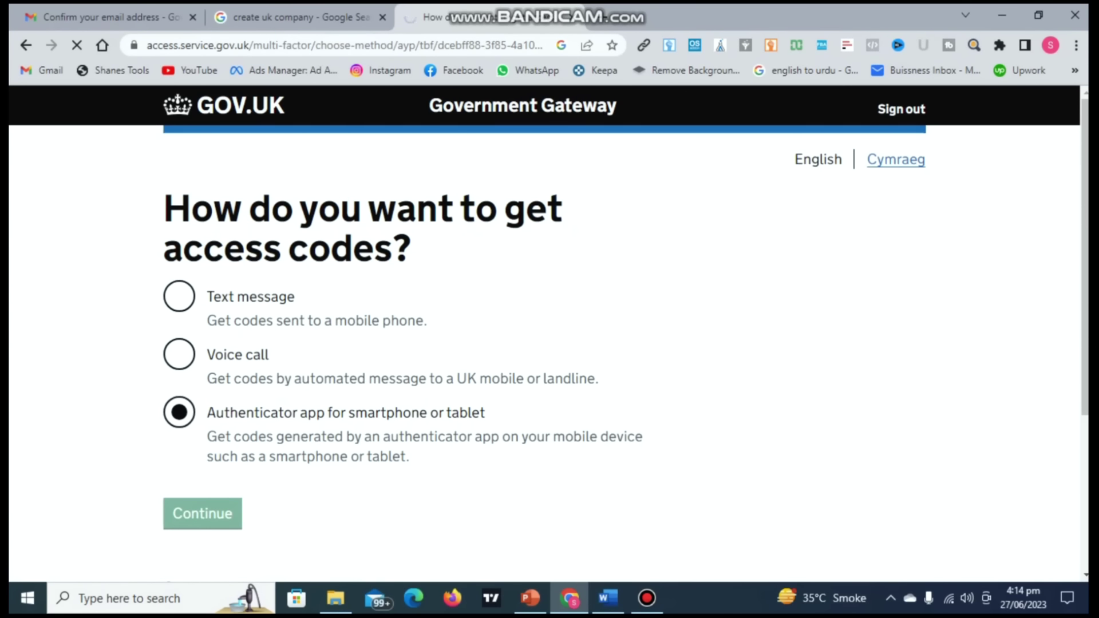
click(203, 500)
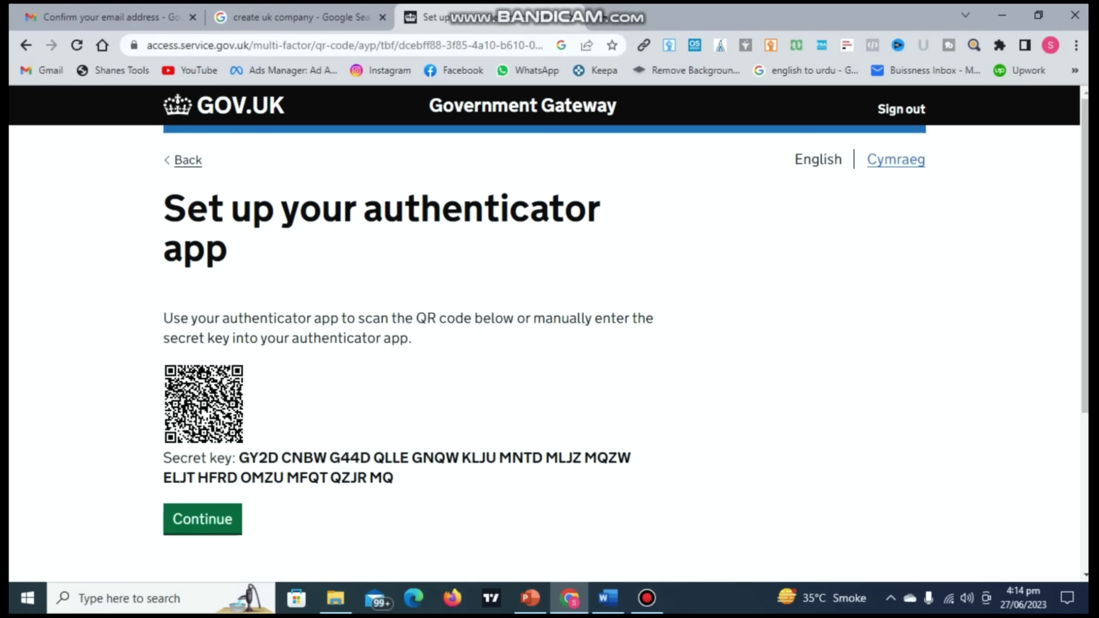
click(202, 519)
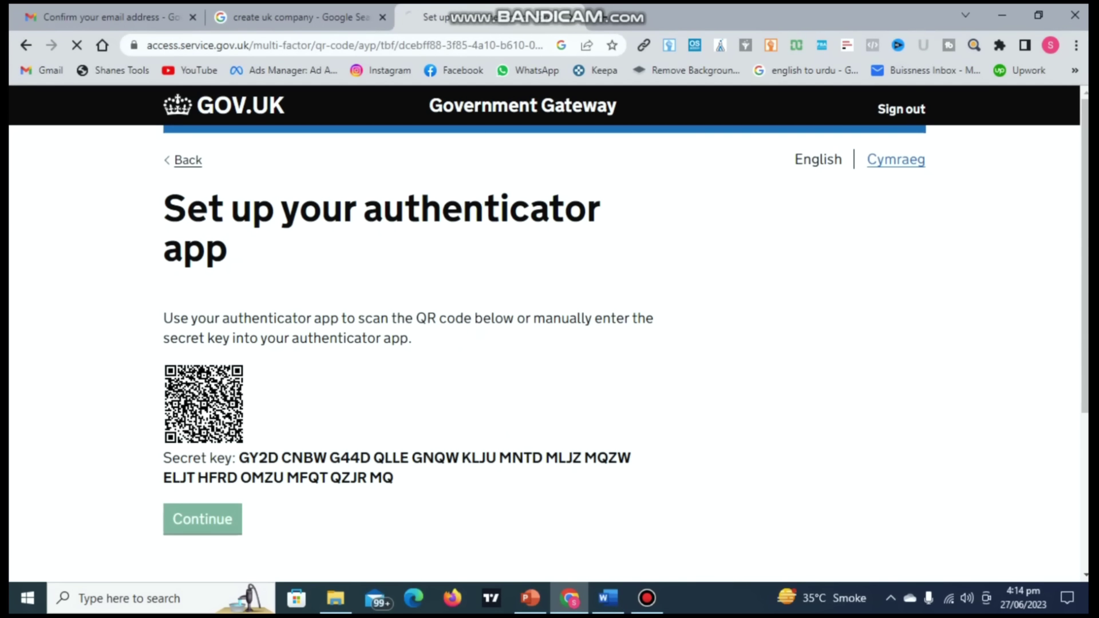
Enter the authenticator app's 6-digit access code and submit it.
click(288, 344)
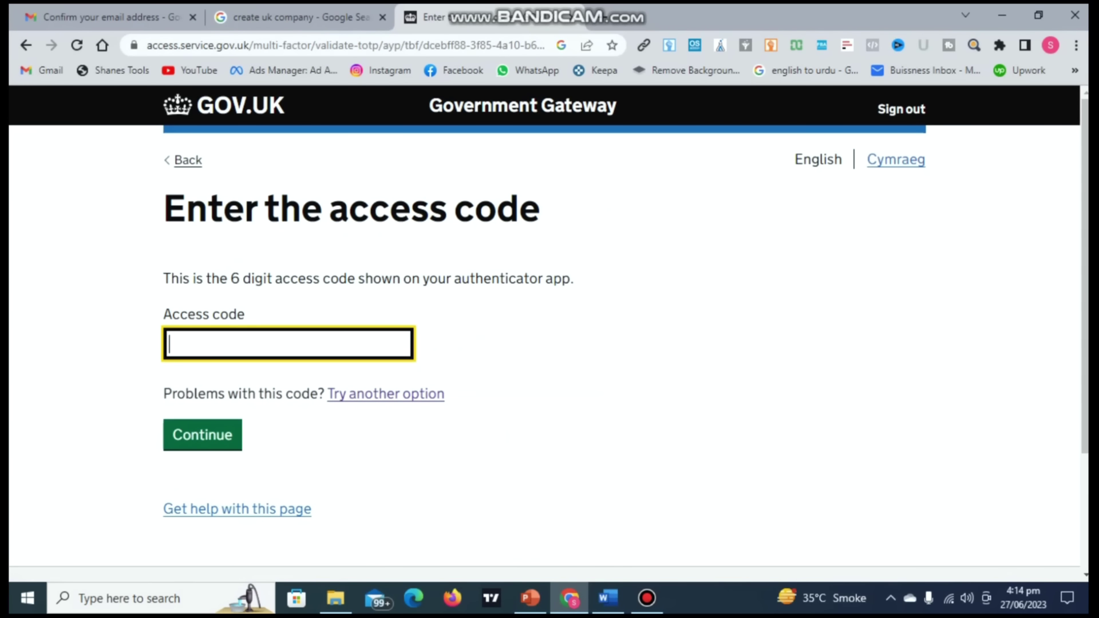
key(Return)
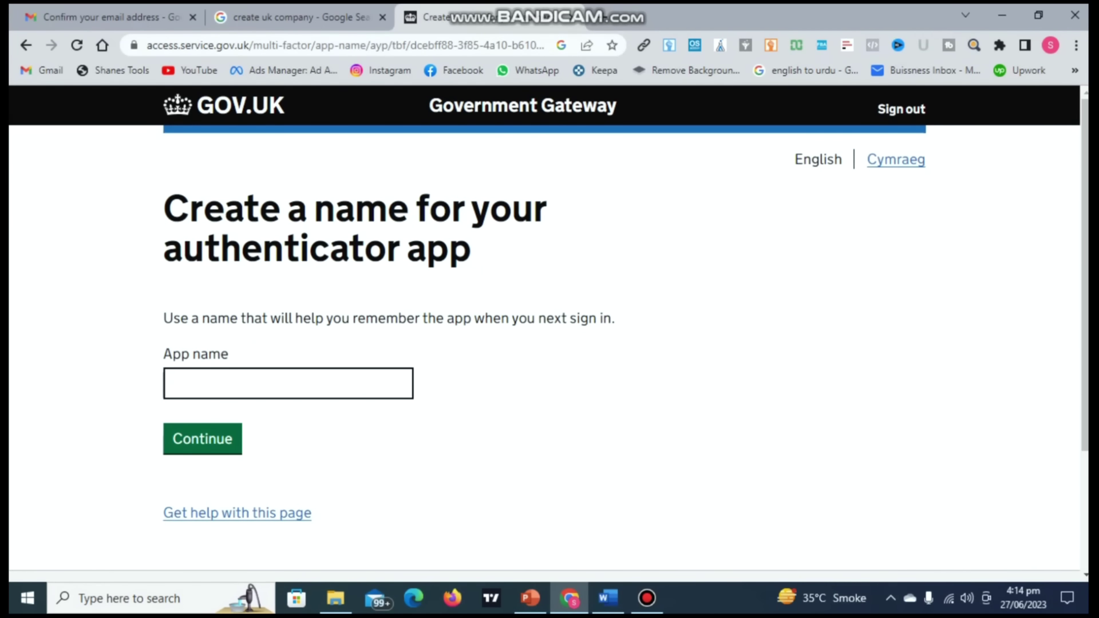
Name the authenticator app 'Google' and finish the additional security setup.
click(171, 384)
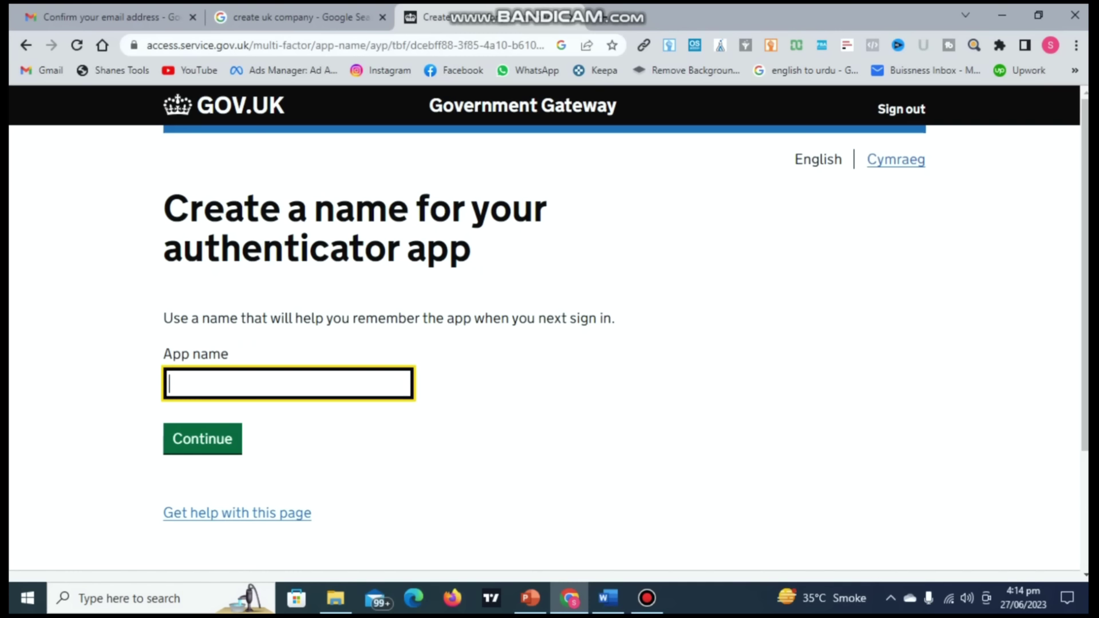
text(Googlr)
key(BackSpace)
text(e)
key(Return)
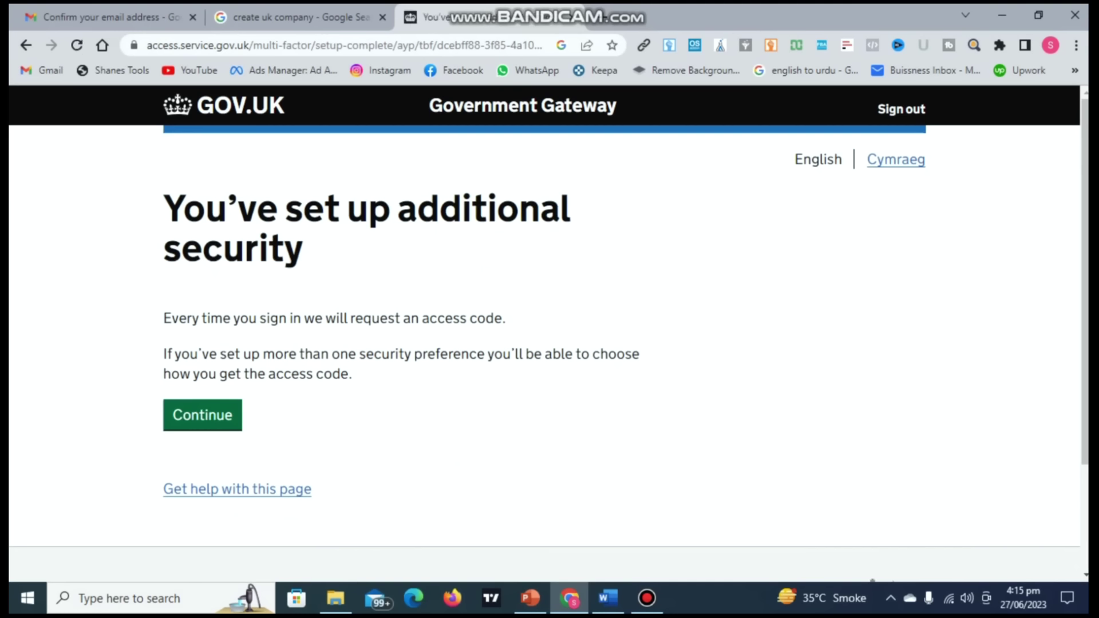
key(Return)
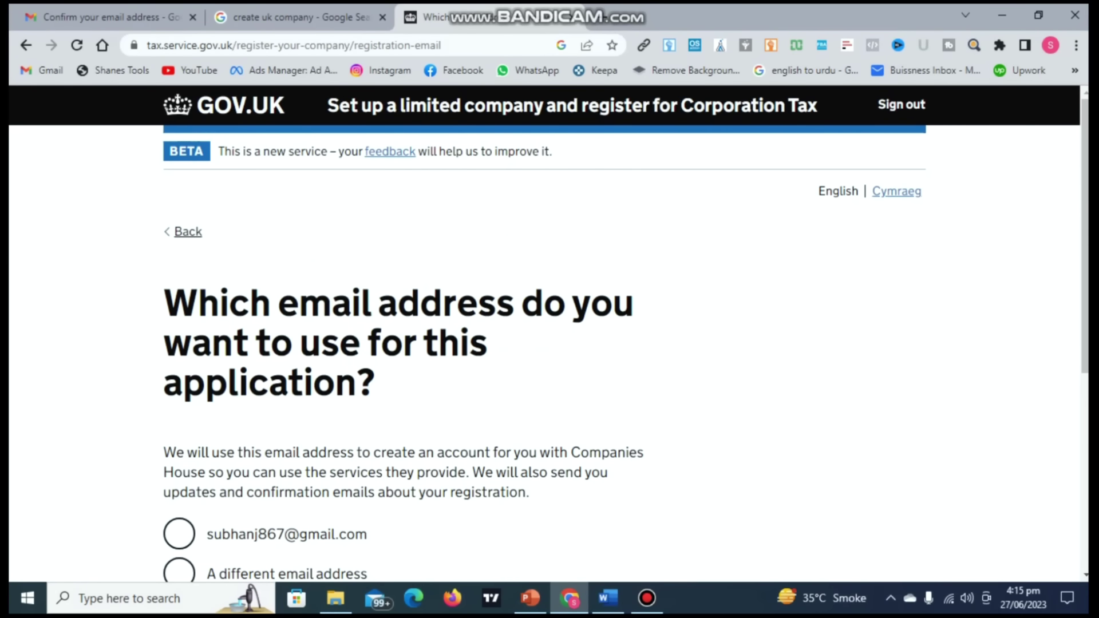
Use the account's own email and state your relationship as company director.
scroll(548, 332, down, 3)
click(180, 348)
click(203, 452)
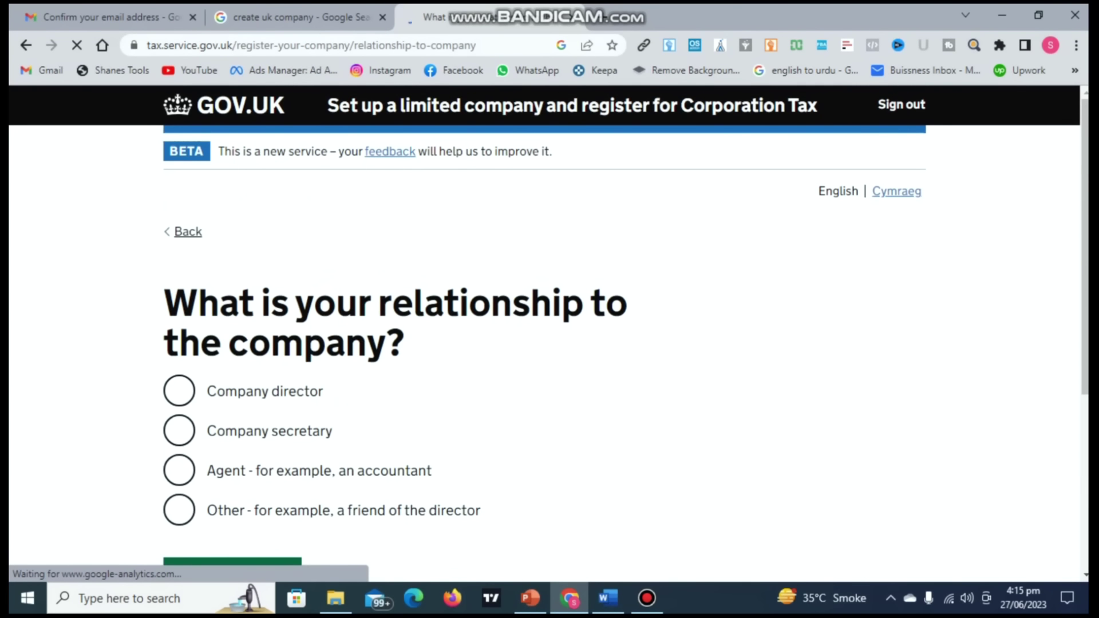
scroll(548, 332, down, 3)
click(179, 206)
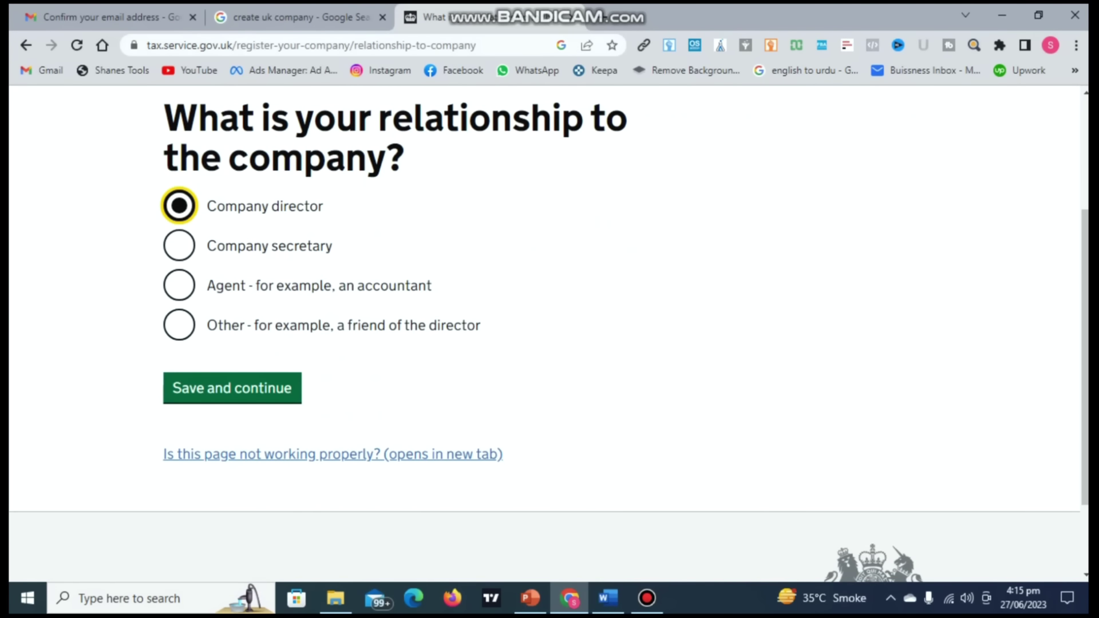
click(232, 388)
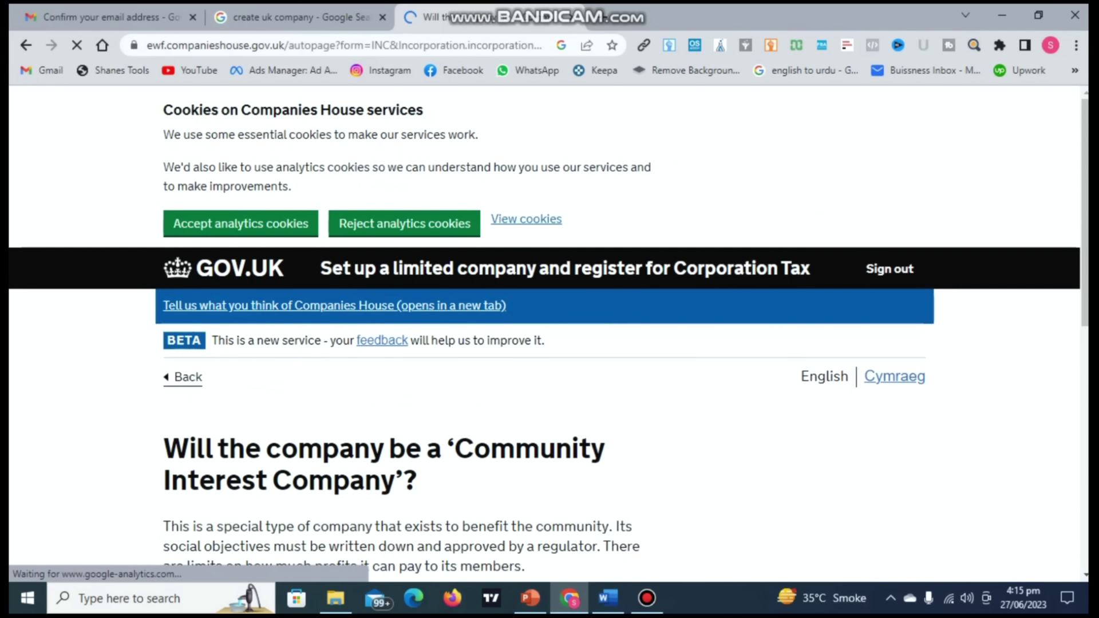
Accept analytics cookies, answer No to Community Interest Company, and choose Limited by shares.
click(240, 223)
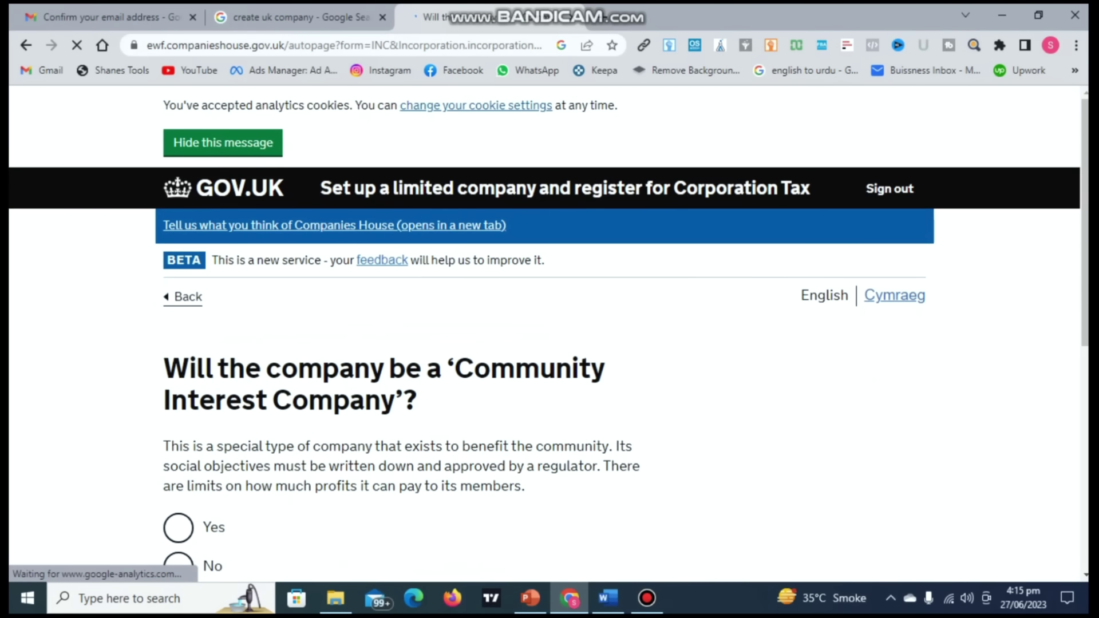
scroll(549, 332, down, 3)
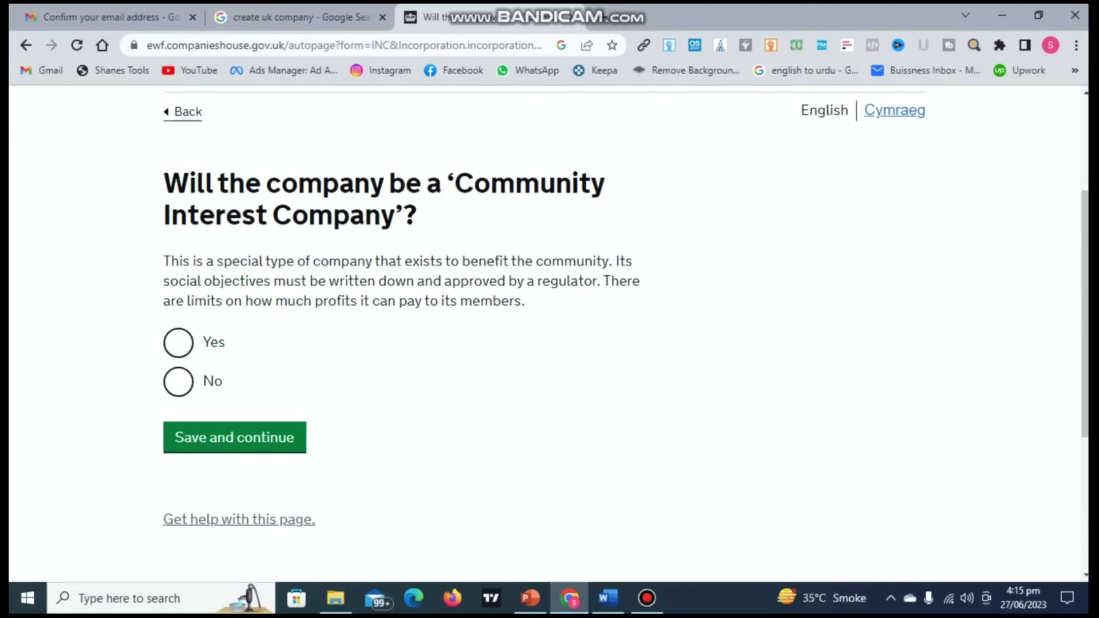
click(178, 381)
click(235, 438)
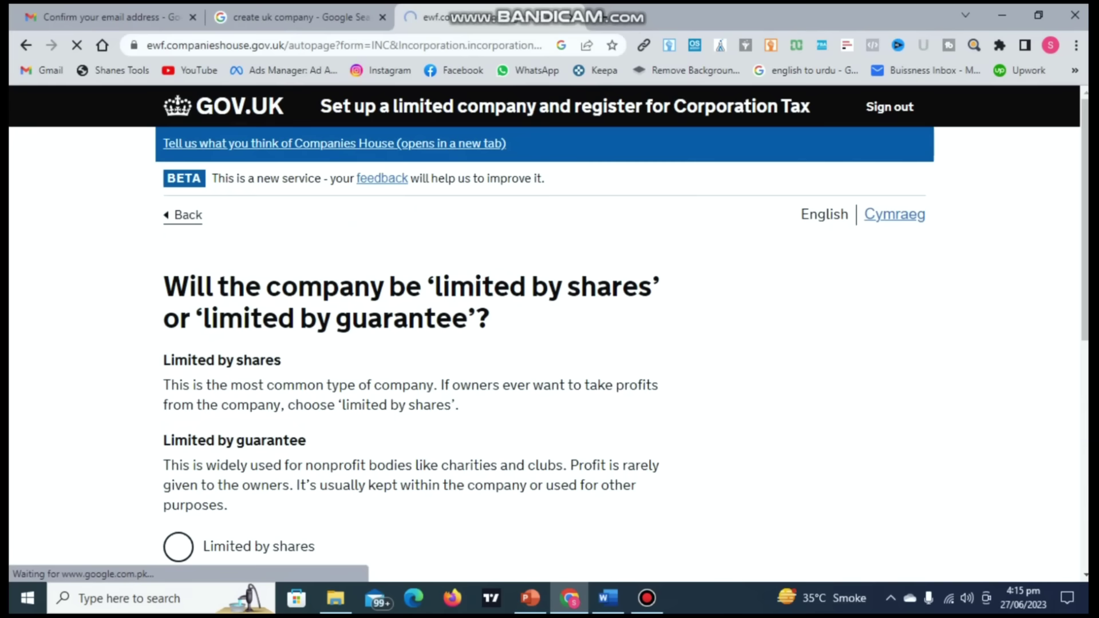
scroll(548, 332, down, 3)
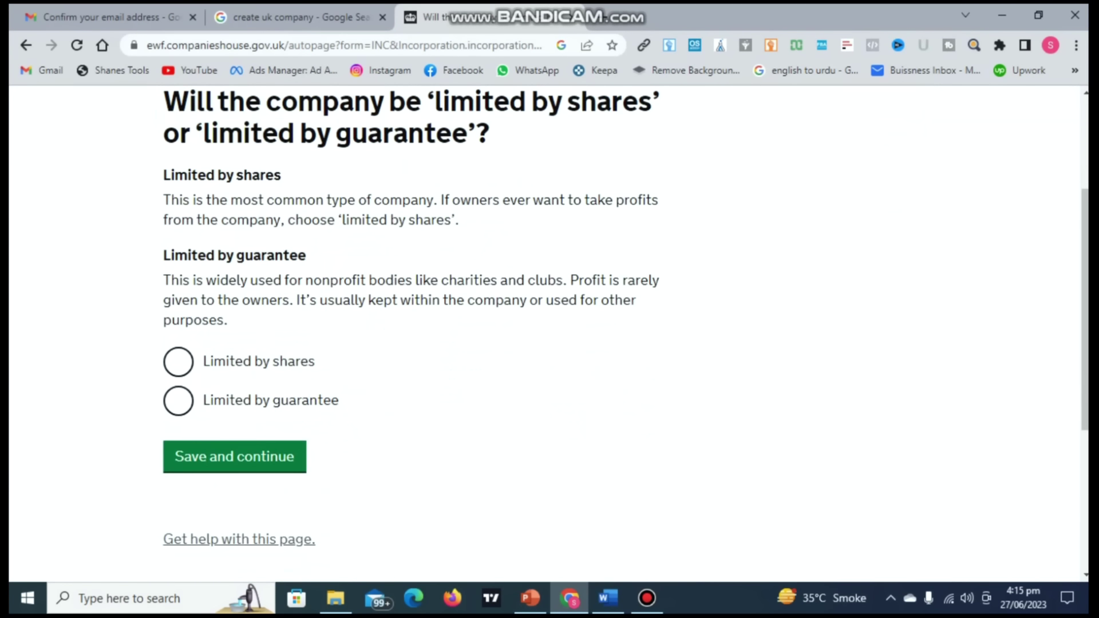
click(178, 362)
key(Tab)
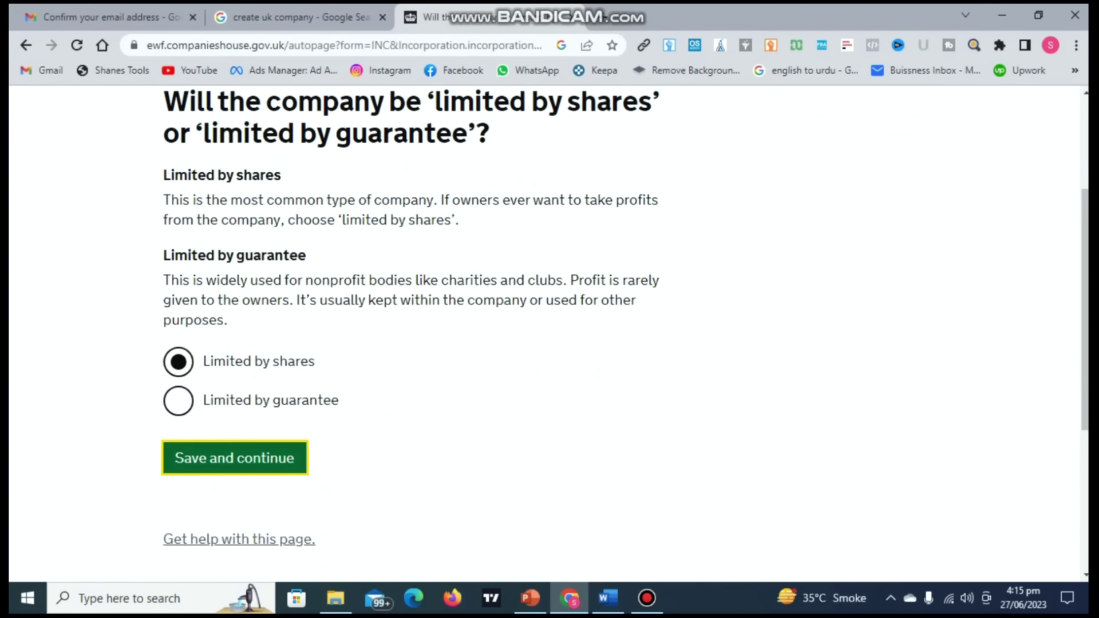
key(Return)
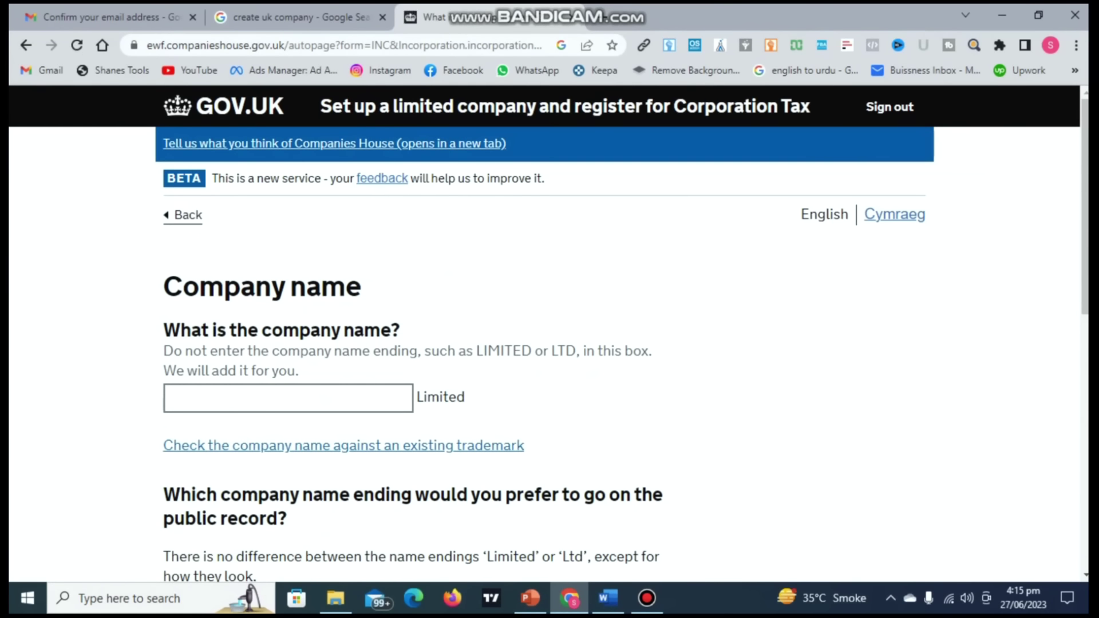
scroll(549, 335, down, 3)
Enter the company name, choose the Limited name ending, and save the answers.
click(257, 213)
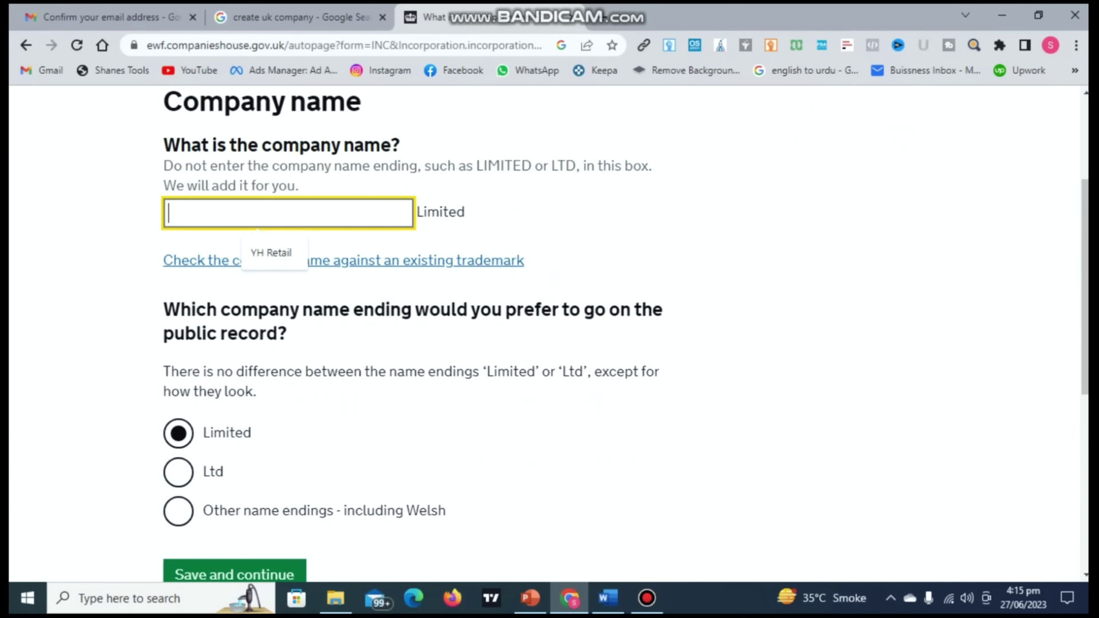
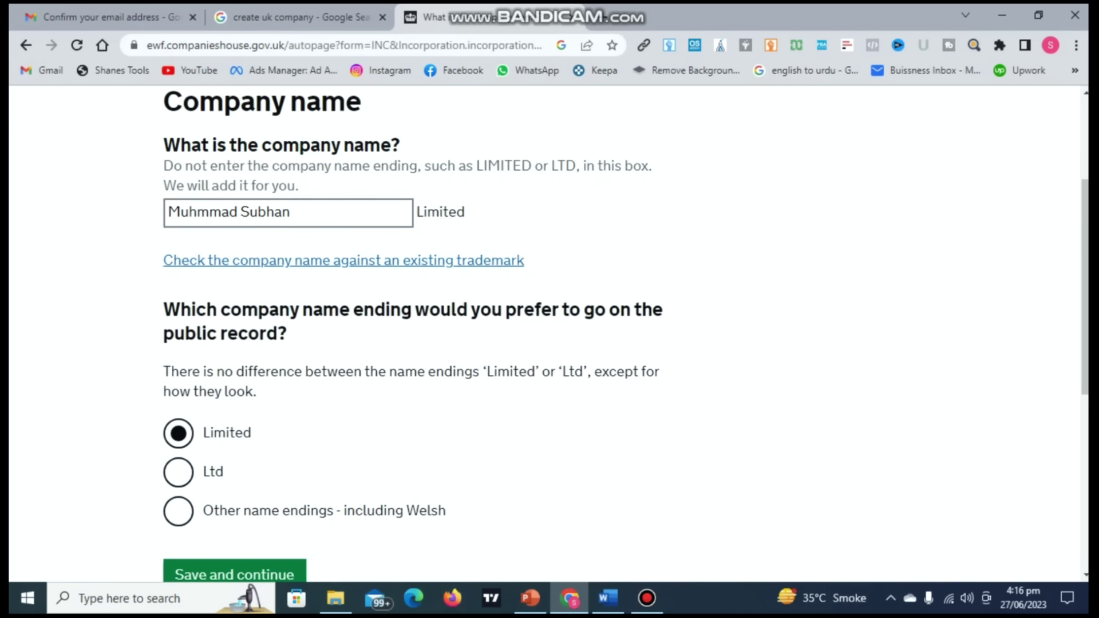
click(178, 472)
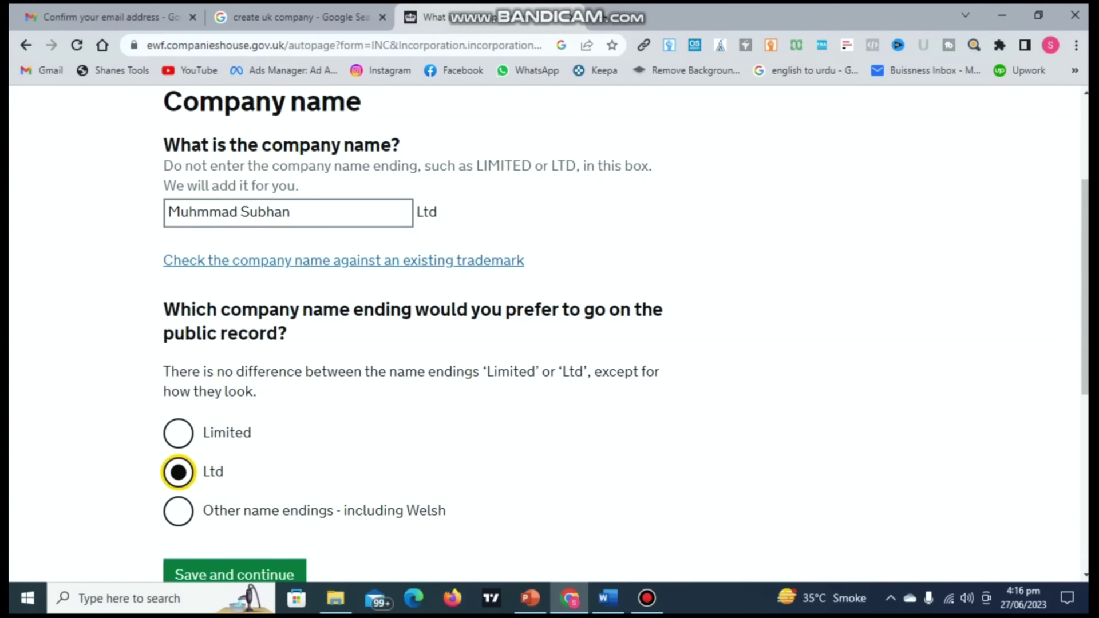
scroll(549, 332, down, 3)
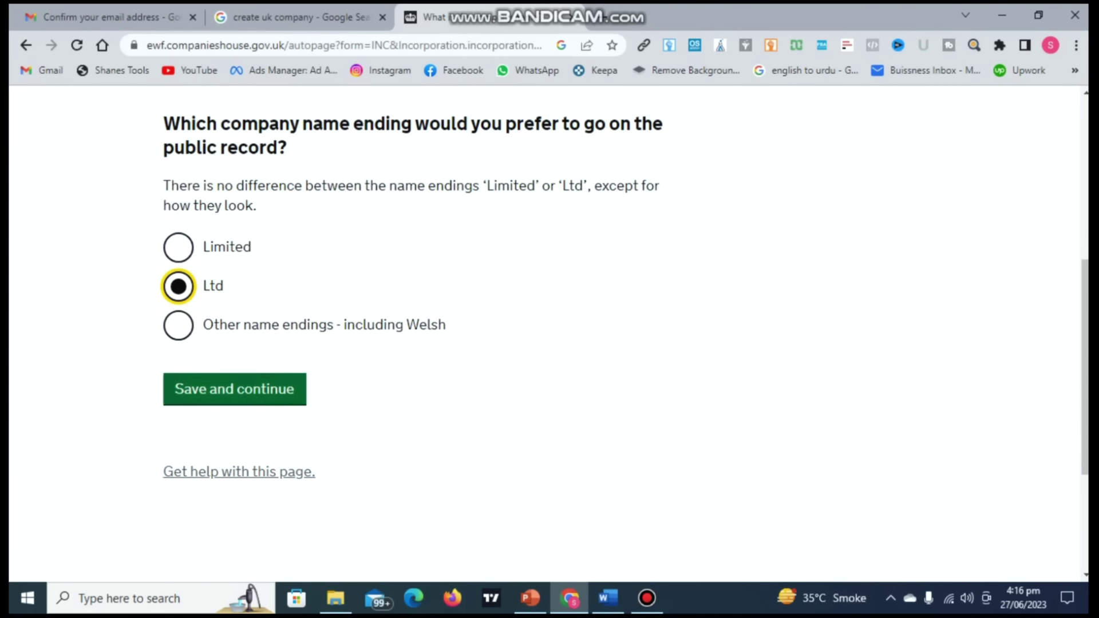
key(Up)
key(Return)
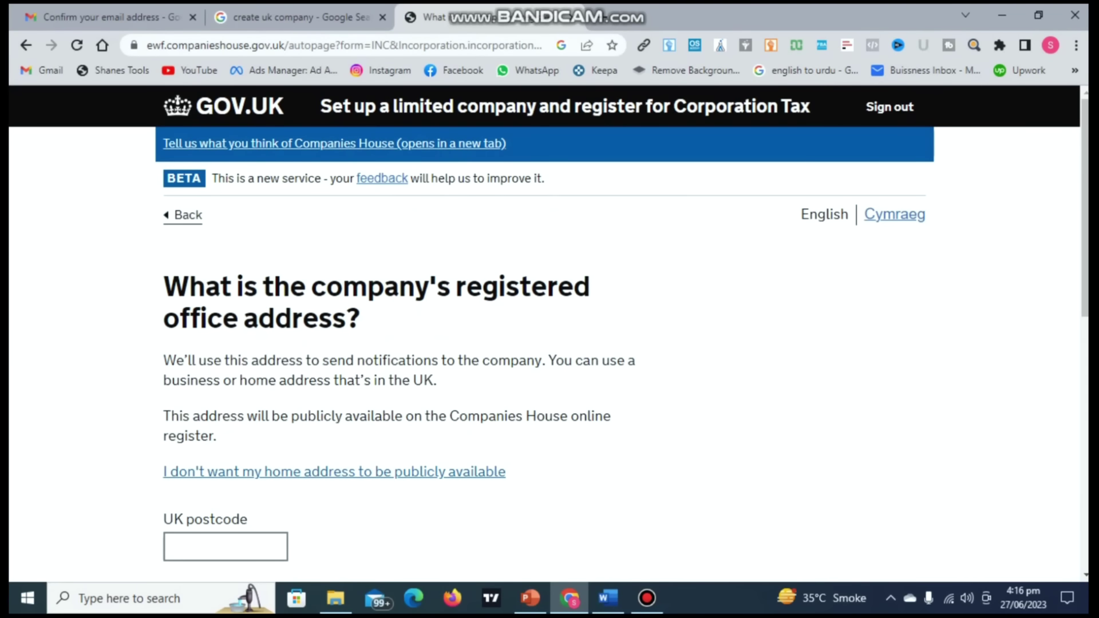
Try a saved UK postcode, then switch to entering the registered office address manually.
scroll(549, 332, down, 2)
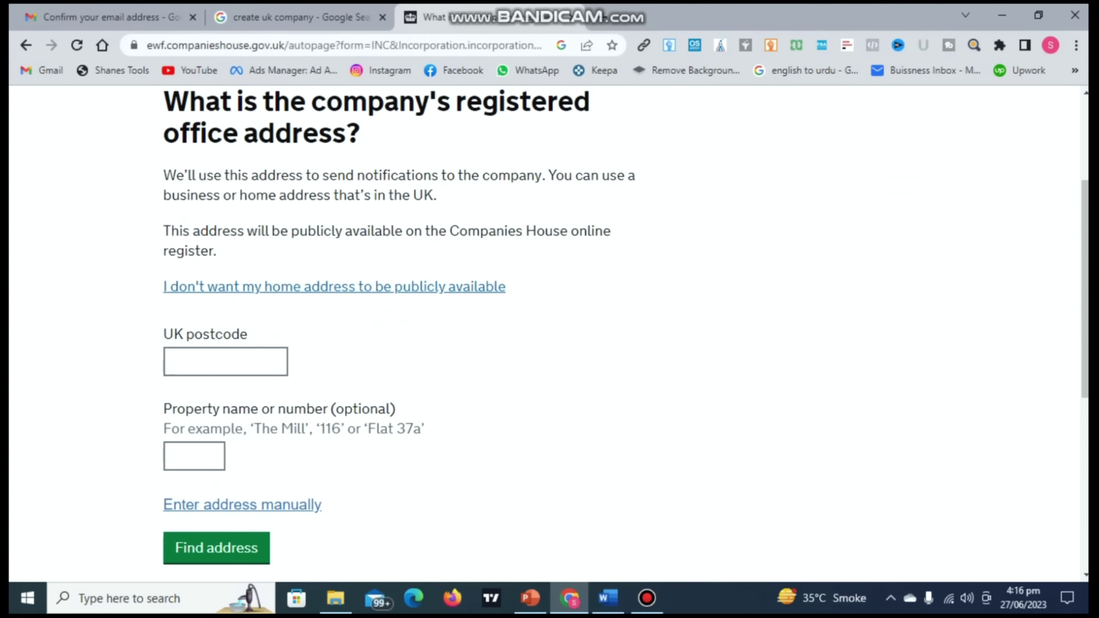
click(226, 362)
click(225, 361)
click(233, 400)
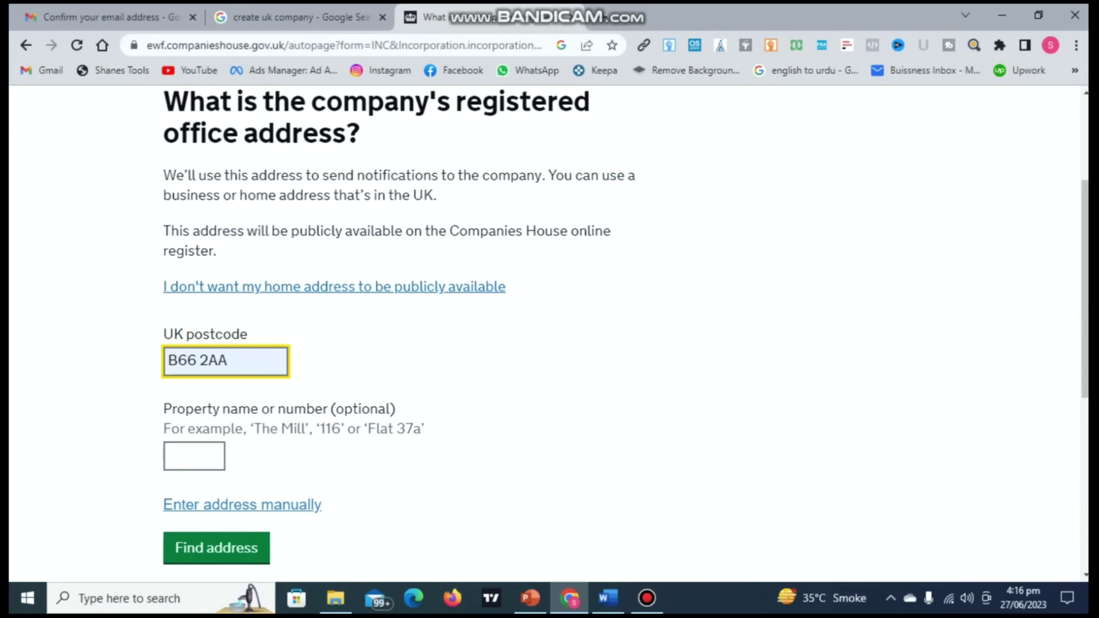
click(242, 504)
scroll(550, 332, down, 6)
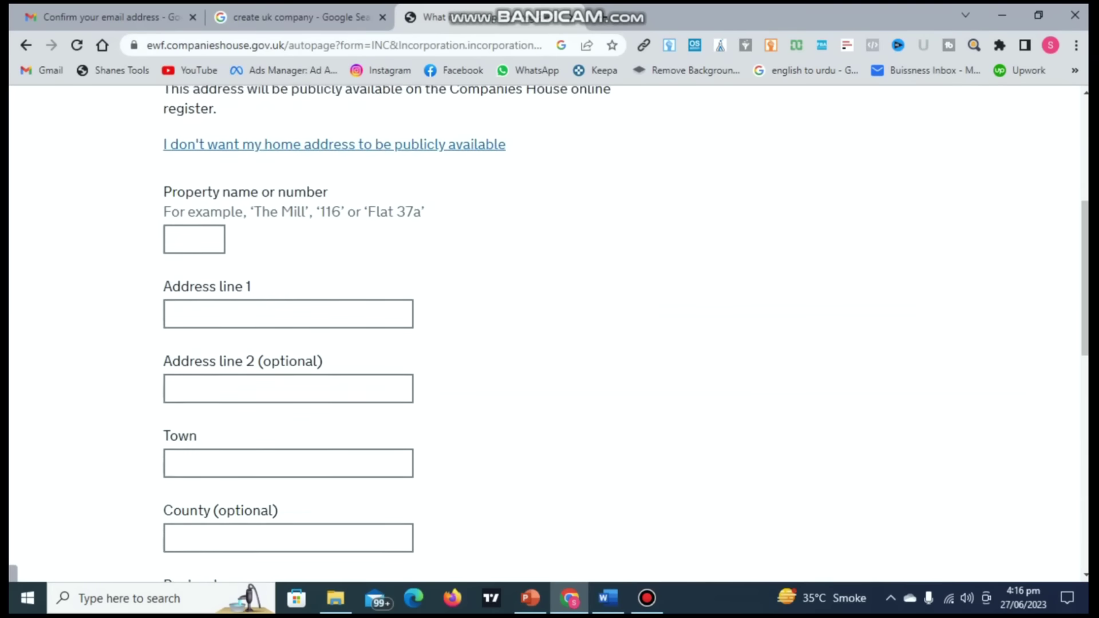
scroll(550, 332, down, 8)
scroll(550, 332, up, 12)
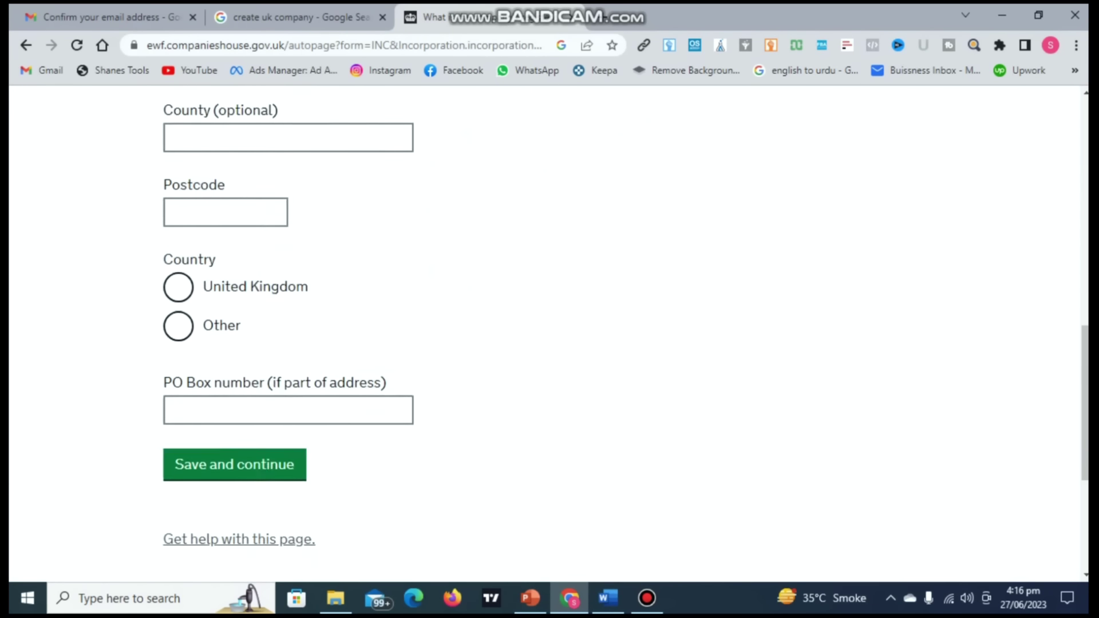
Fill the property name from a saved suggestion and type 'Ssdsad' as address line 1.
click(288, 456)
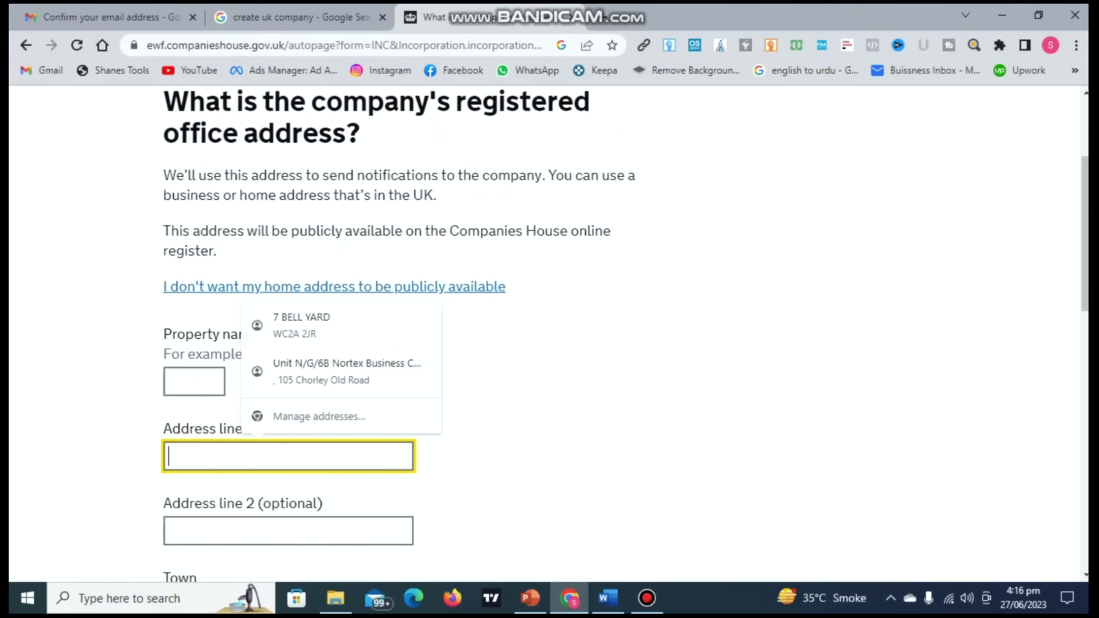
scroll(550, 332, down, 3)
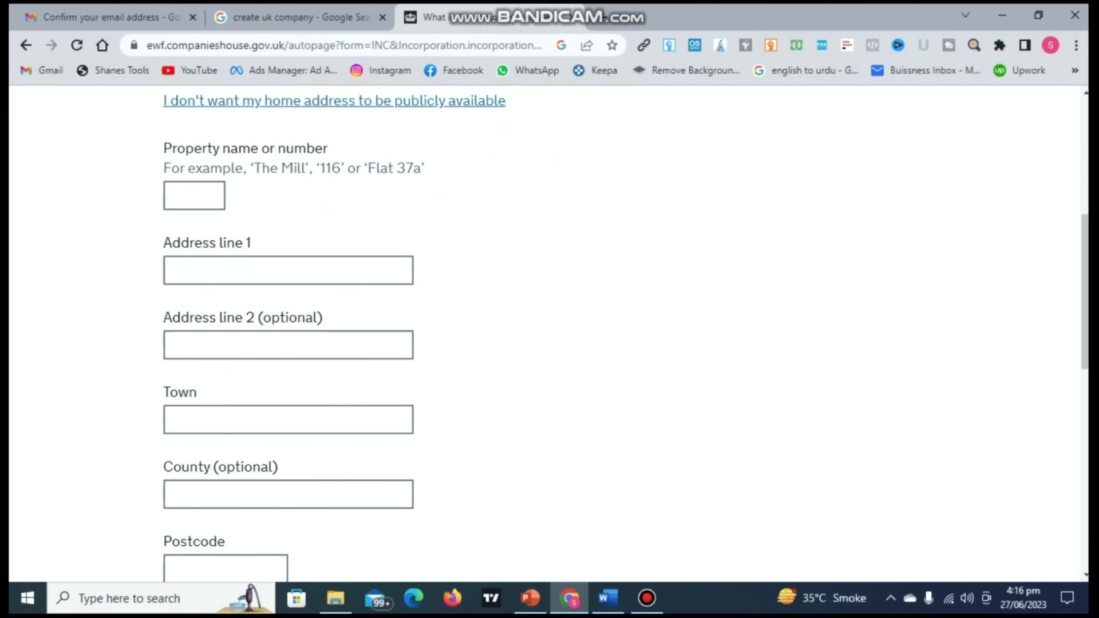
scroll(550, 332, up, 5)
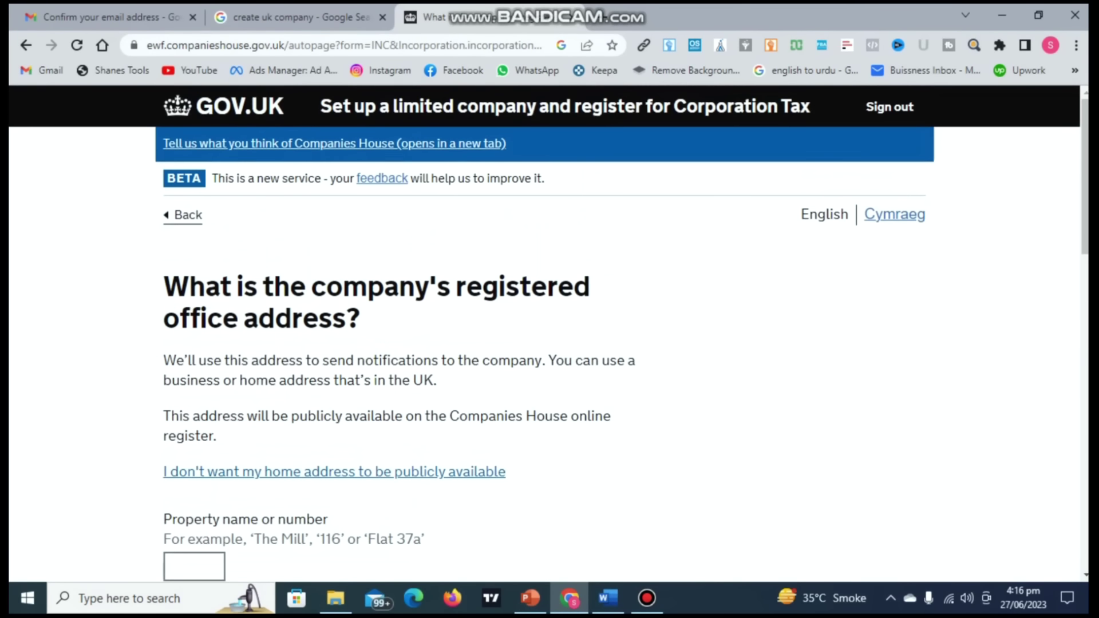
scroll(549, 332, down, 3)
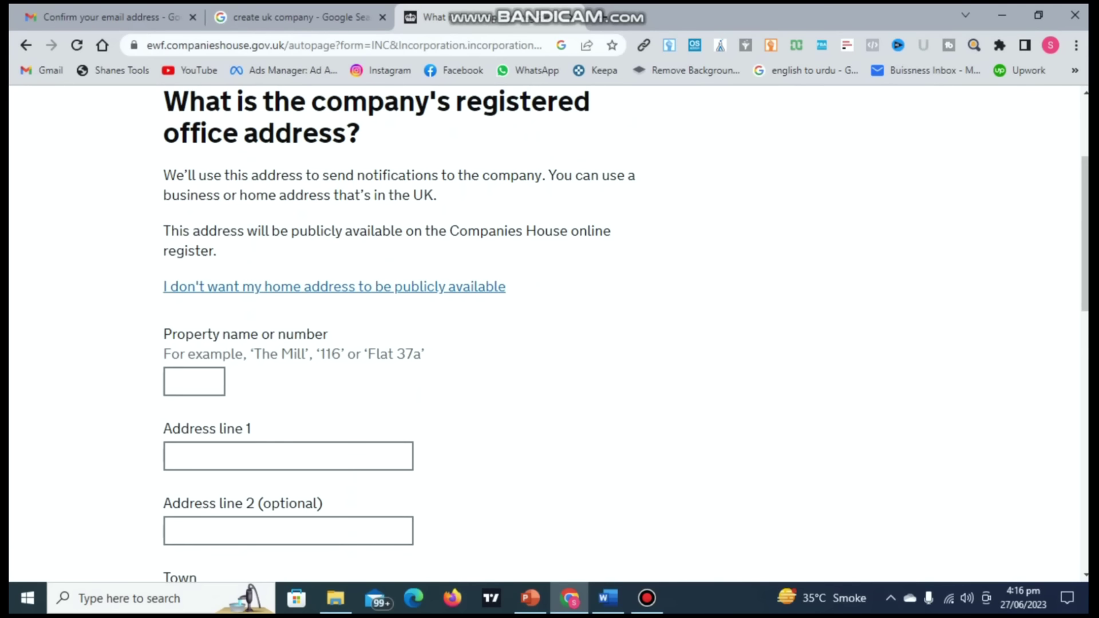
click(194, 381)
key(Down)
key(Return)
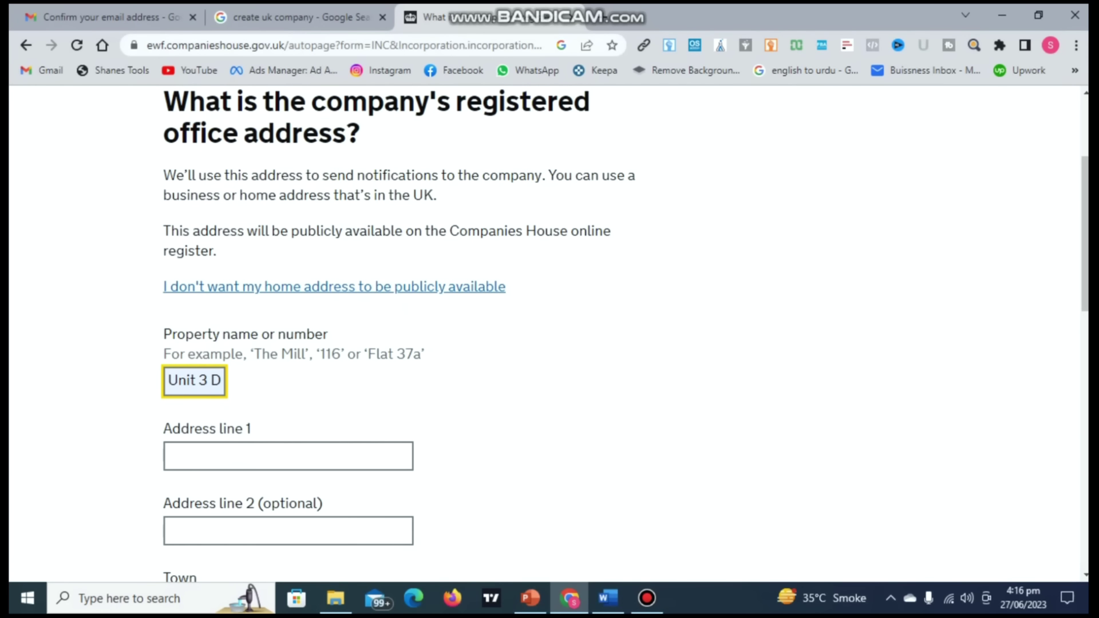
click(258, 456)
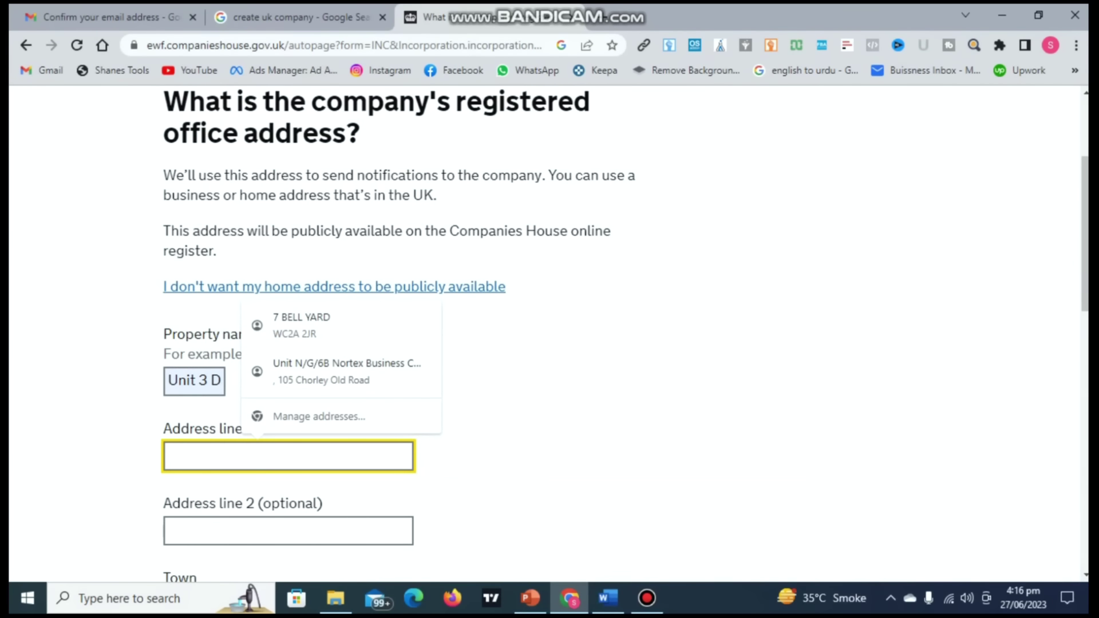
text(Ssds)
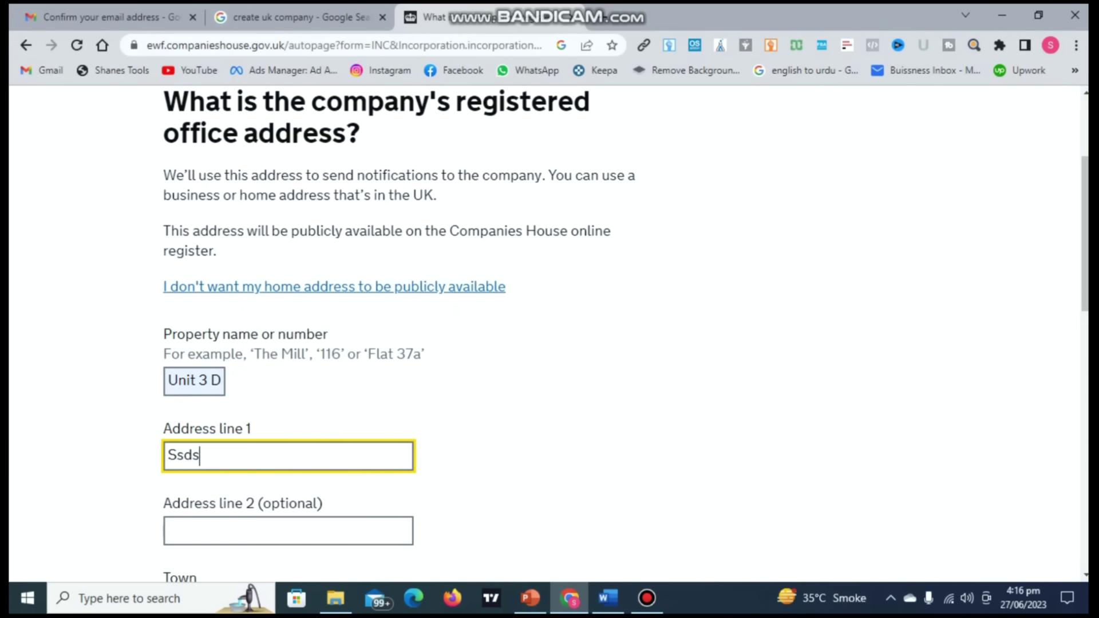
text(ad)
scroll(257, 401, down, 5)
Autofill the town from the saved Bolton address, set the country to United Kingdom, and submit.
click(258, 235)
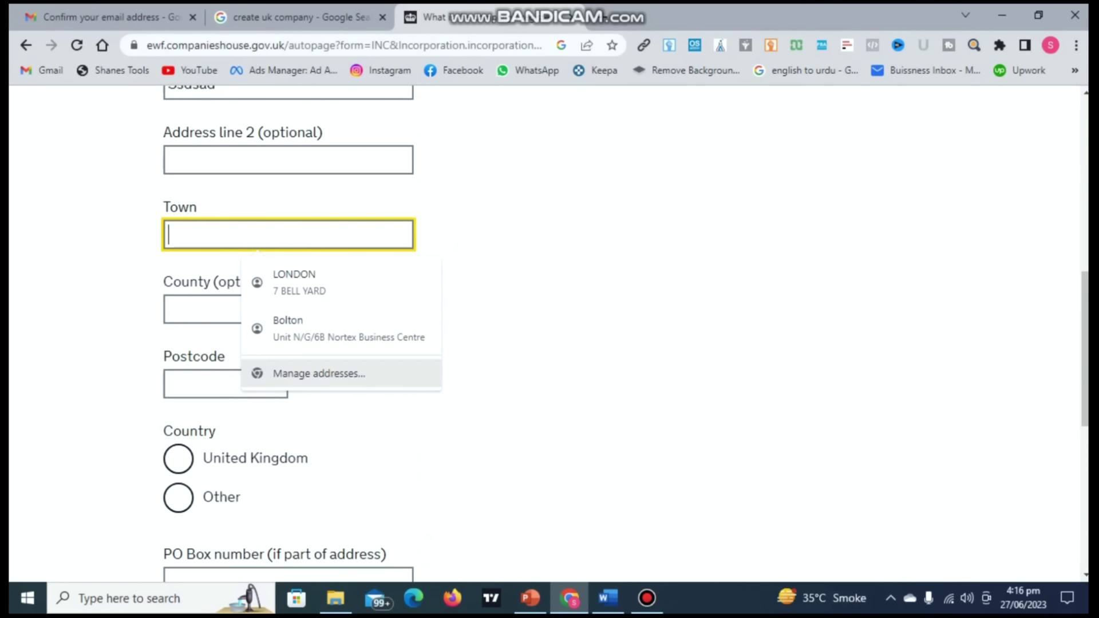
click(288, 328)
scroll(288, 328, down, 3)
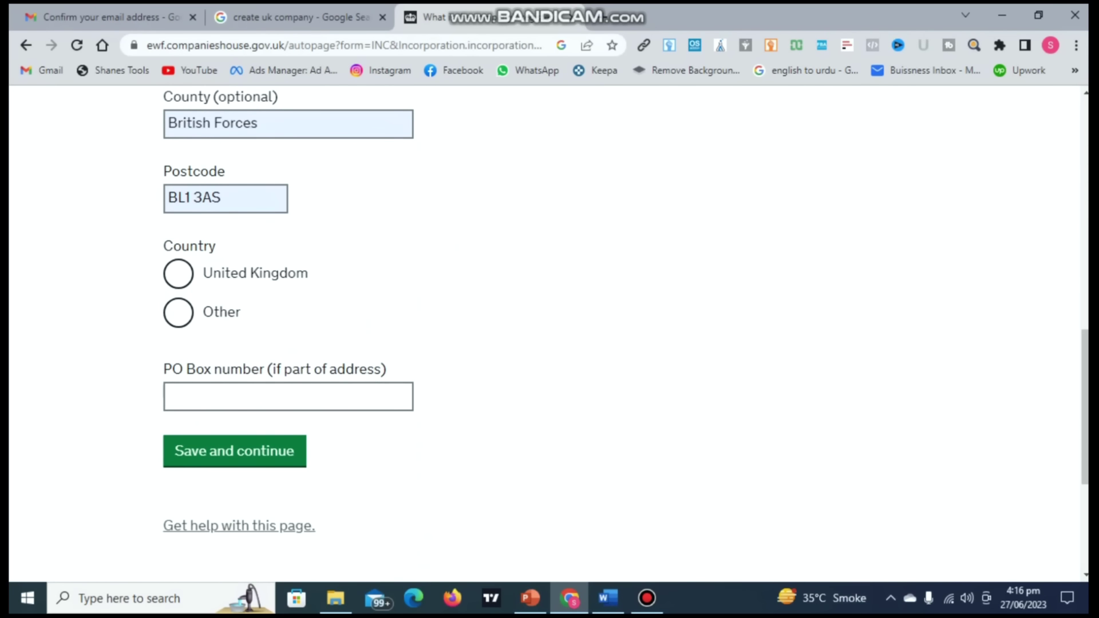
click(178, 273)
click(235, 450)
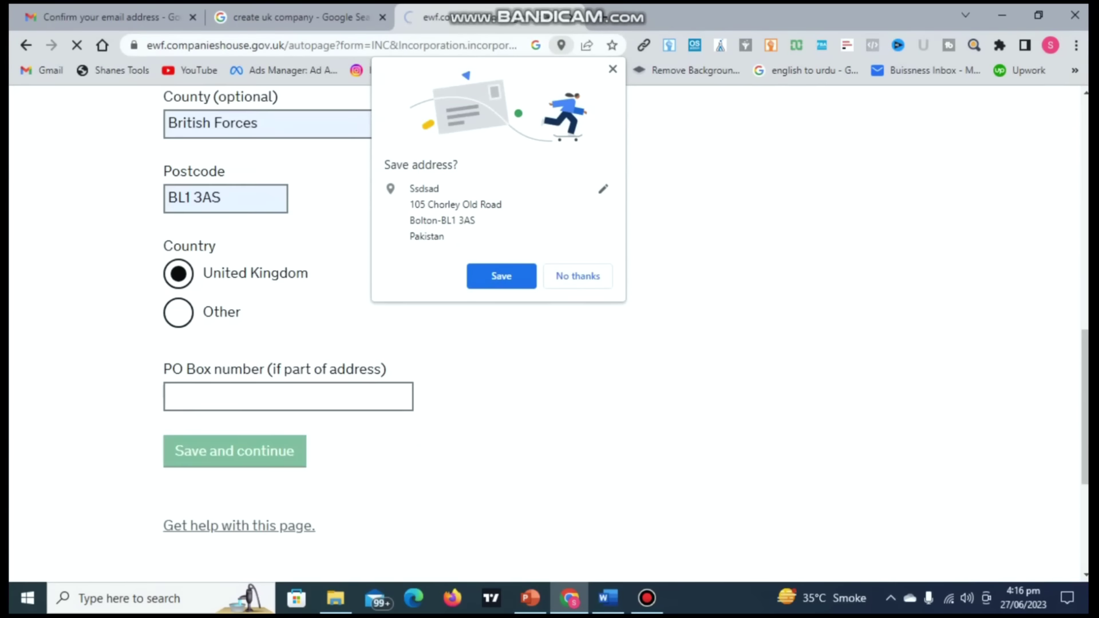
click(577, 276)
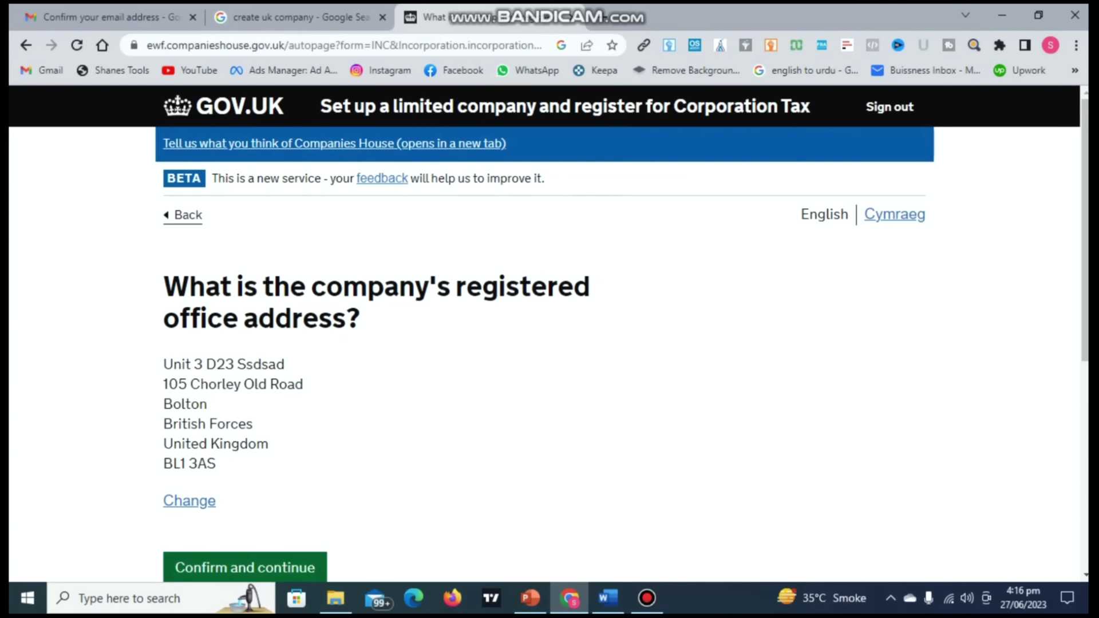
Confirm the registered office address and register the company in England and Wales.
click(243, 569)
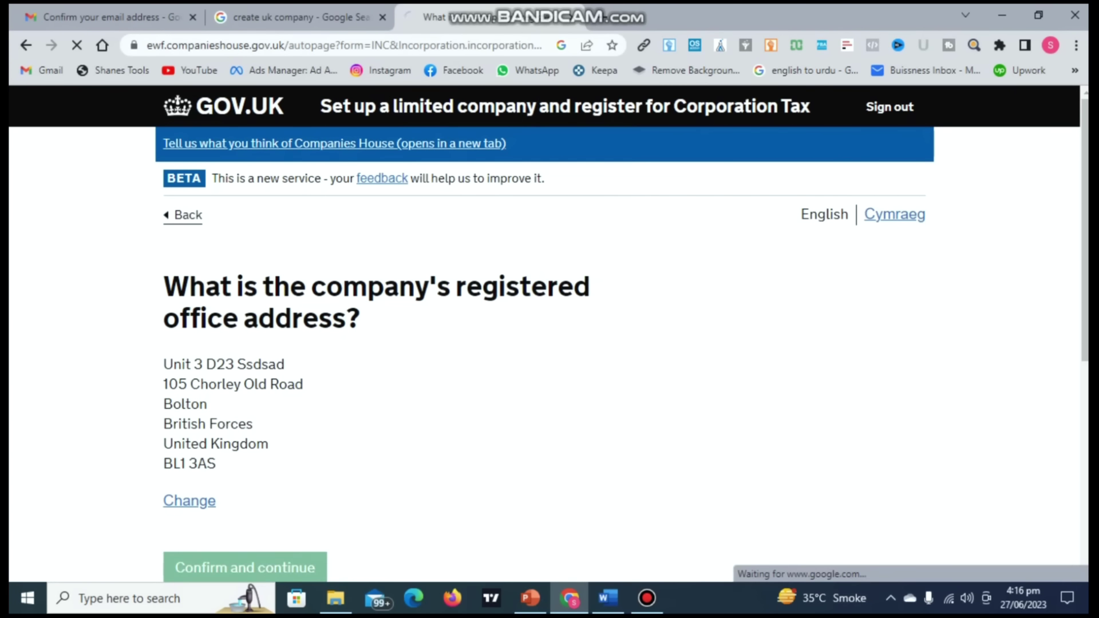
scroll(548, 332, down, 3)
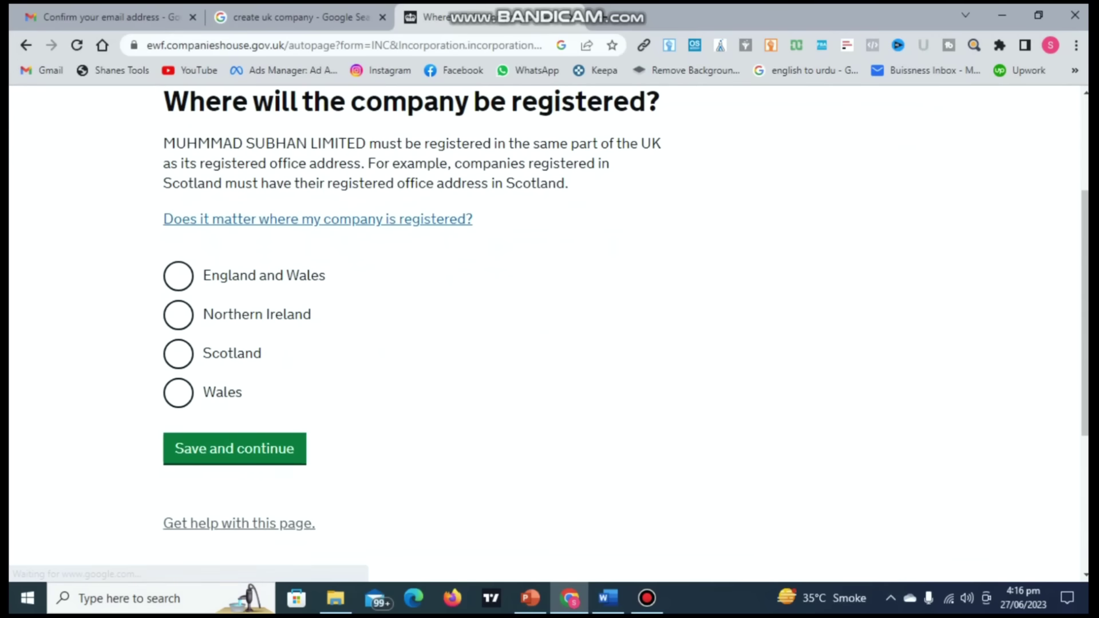
click(178, 275)
key(Return)
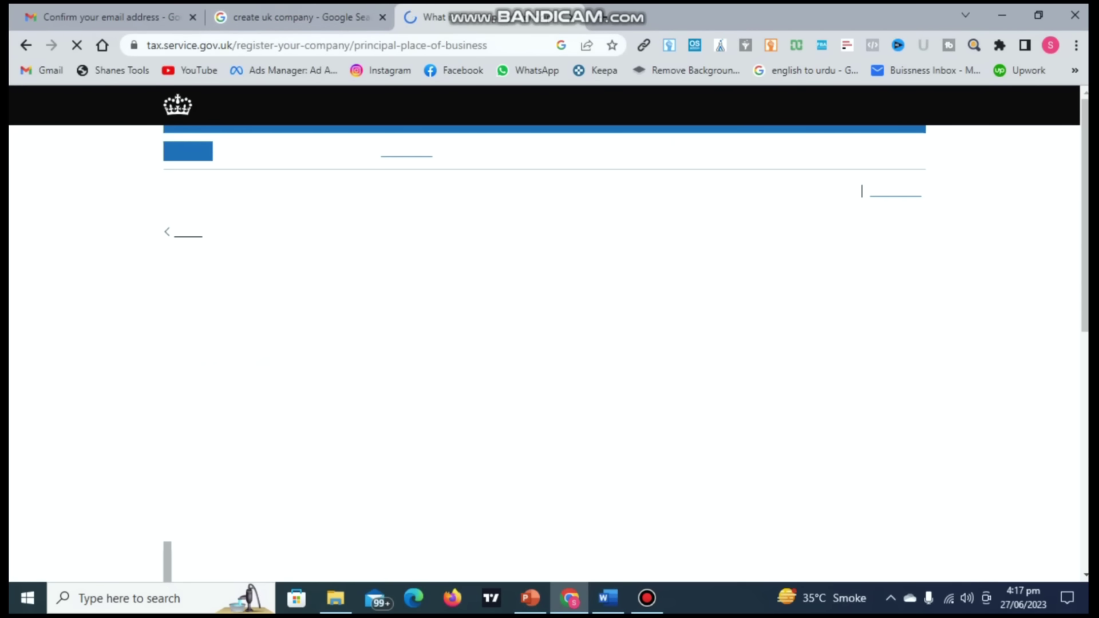
Use the registered office address as the principal place of business.
scroll(550, 343, down, 3)
key(Tab)
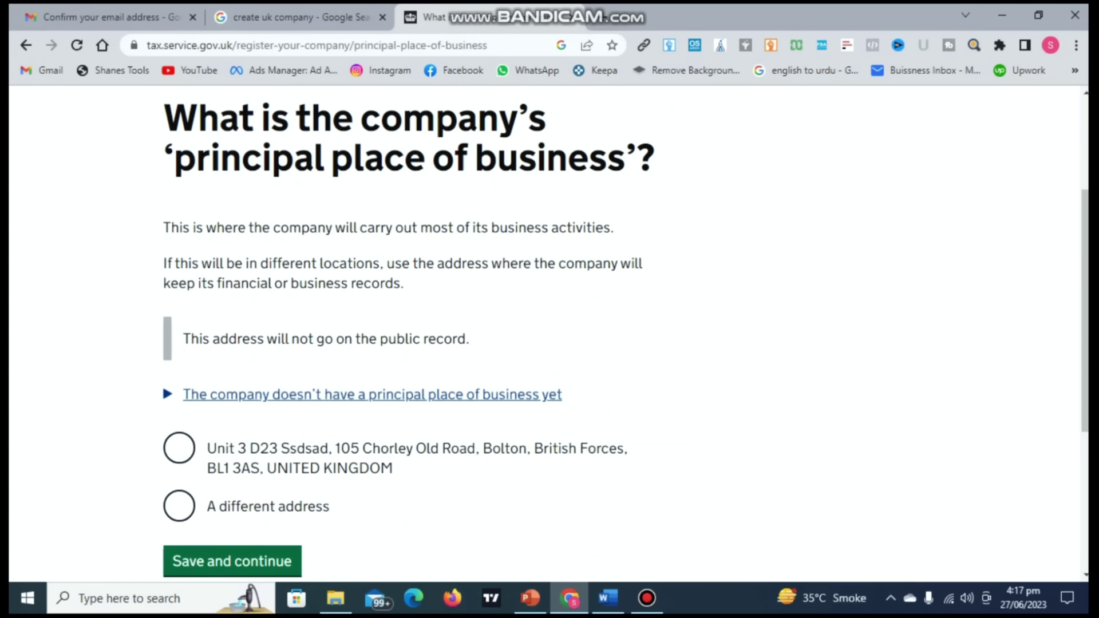
key(Tab)
key(space)
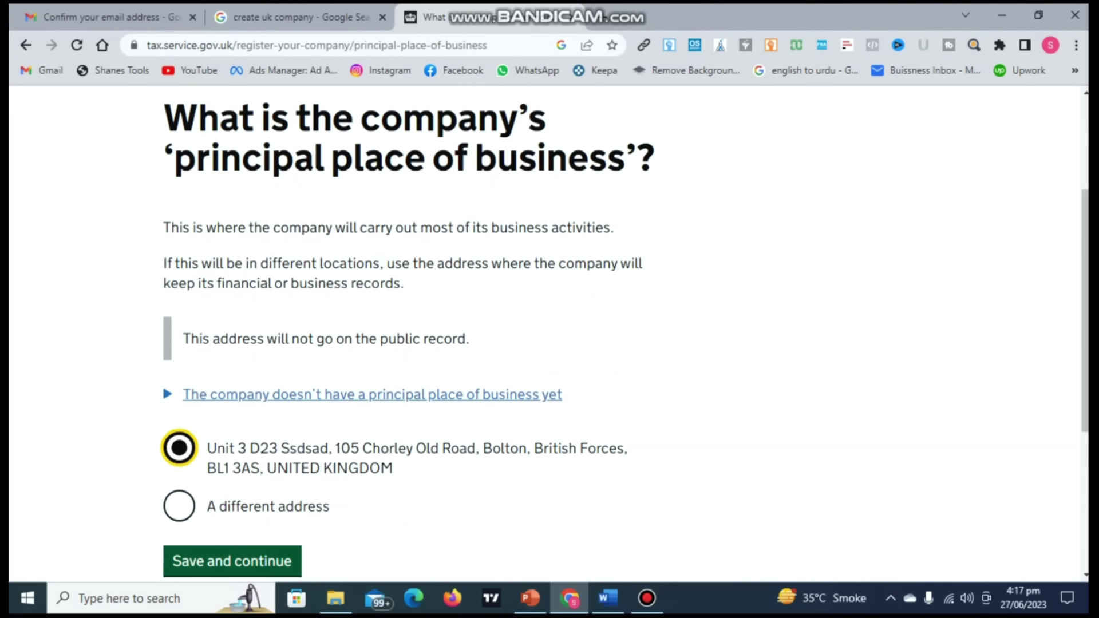
key(Tab)
key(Return)
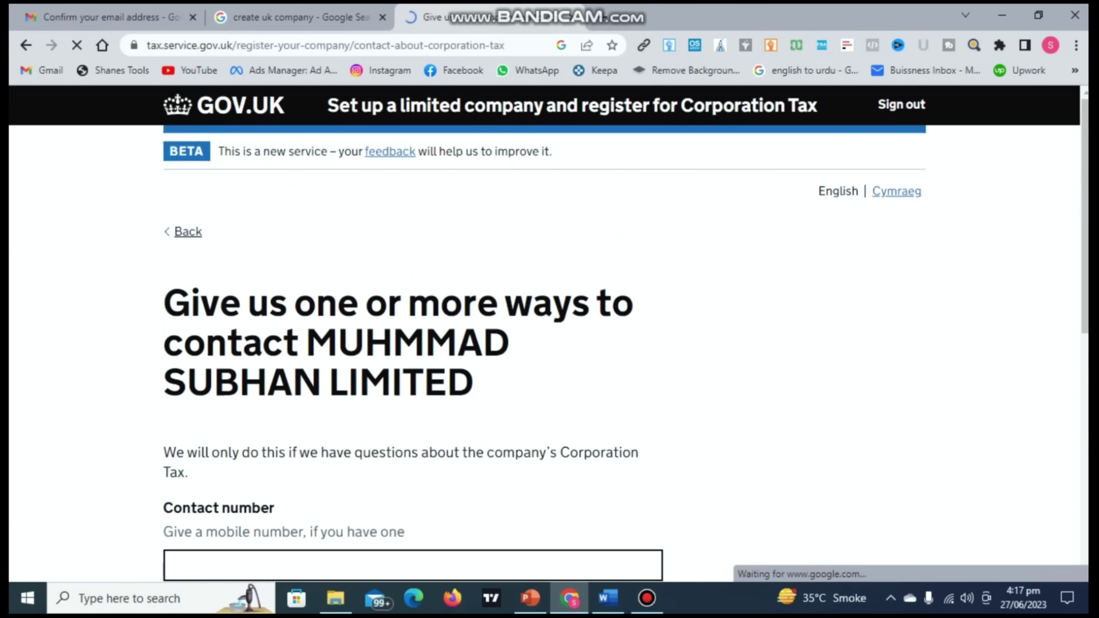
Submit the company contact details page without using saved suggestions.
scroll(549, 343, down, 3)
click(413, 380)
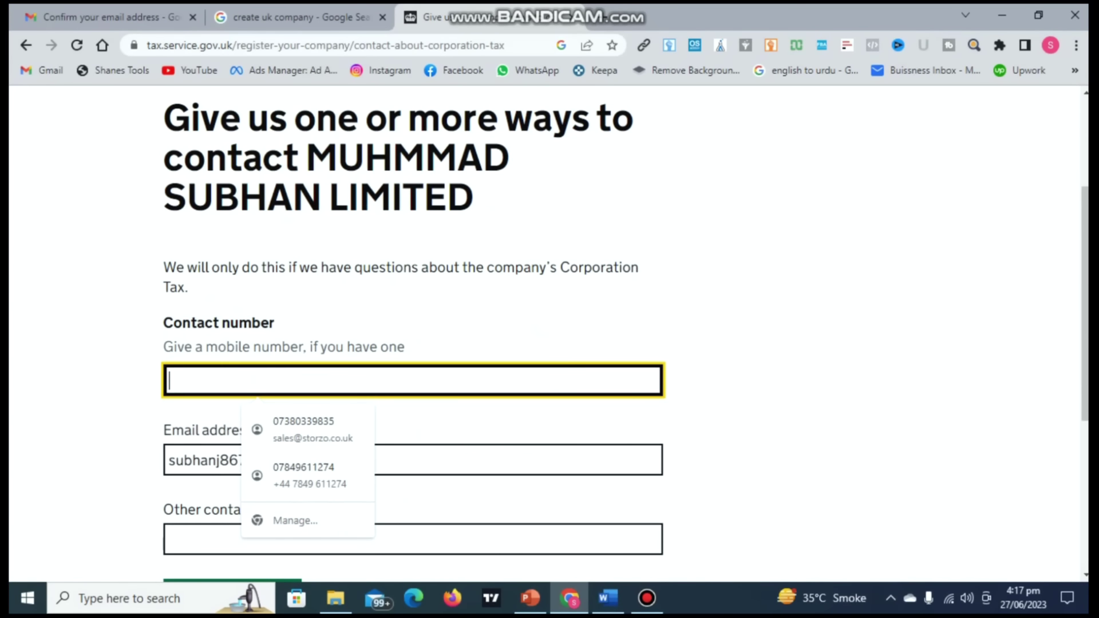
key(Escape)
scroll(549, 344, down, 3)
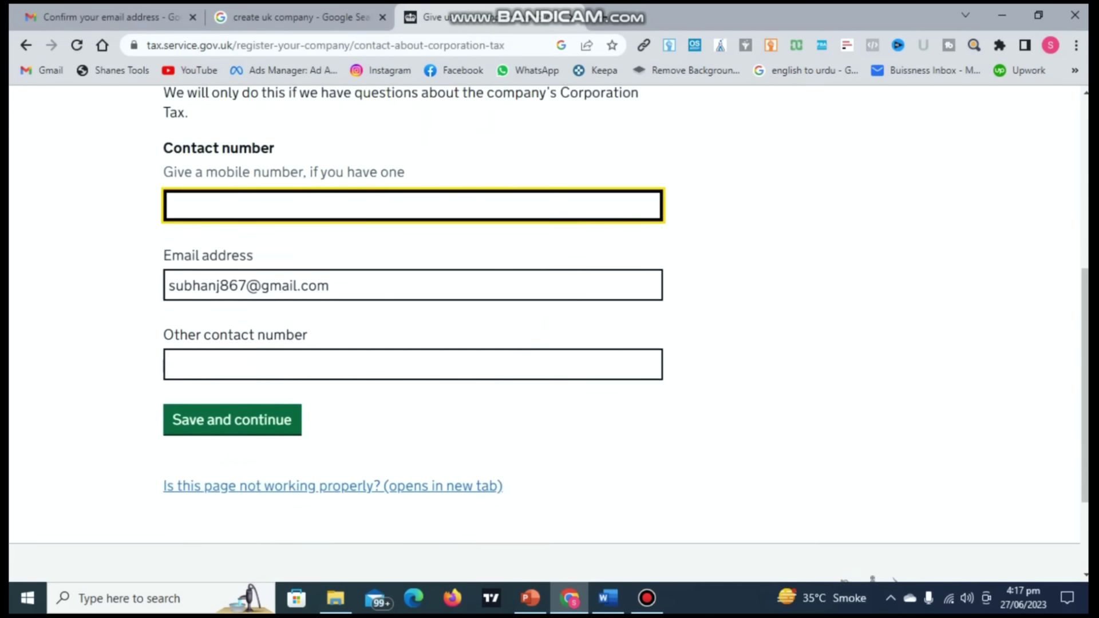
scroll(549, 343, down, 3)
key(Tab)
key(Tab)
key(Tab)
key(Return)
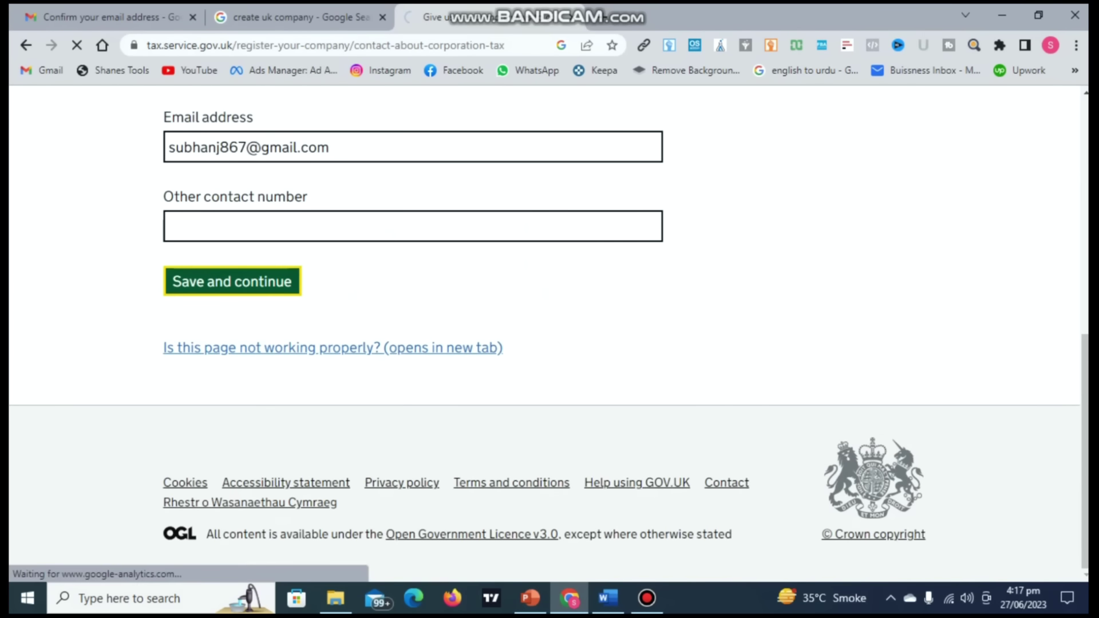
Answer No to the company replacing another business.
scroll(549, 343, down, 3)
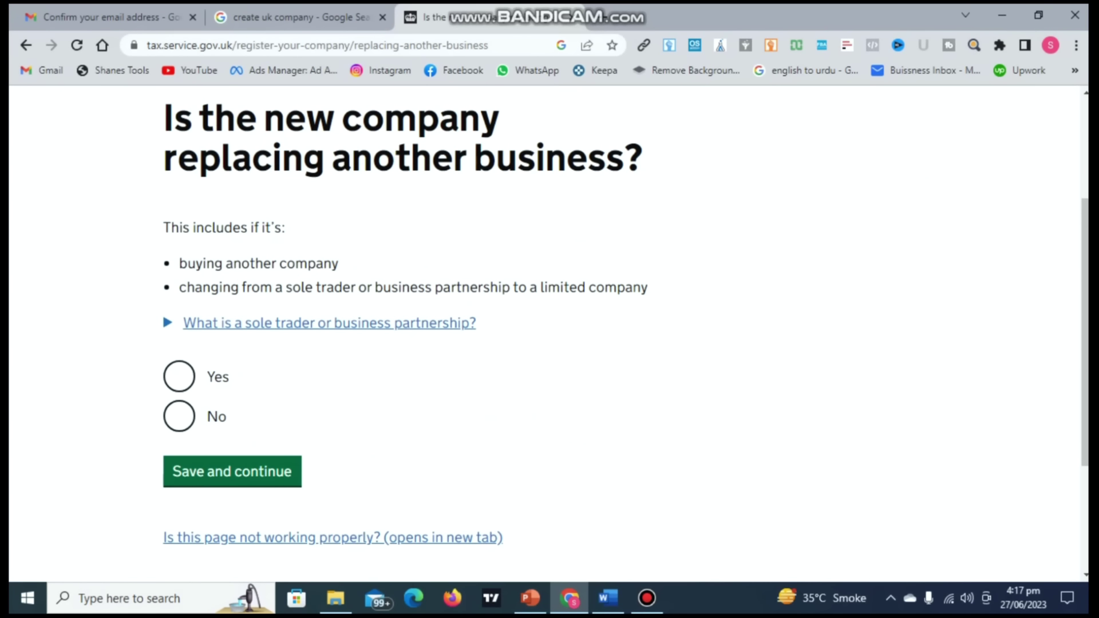
key(Tab)
key(Down)
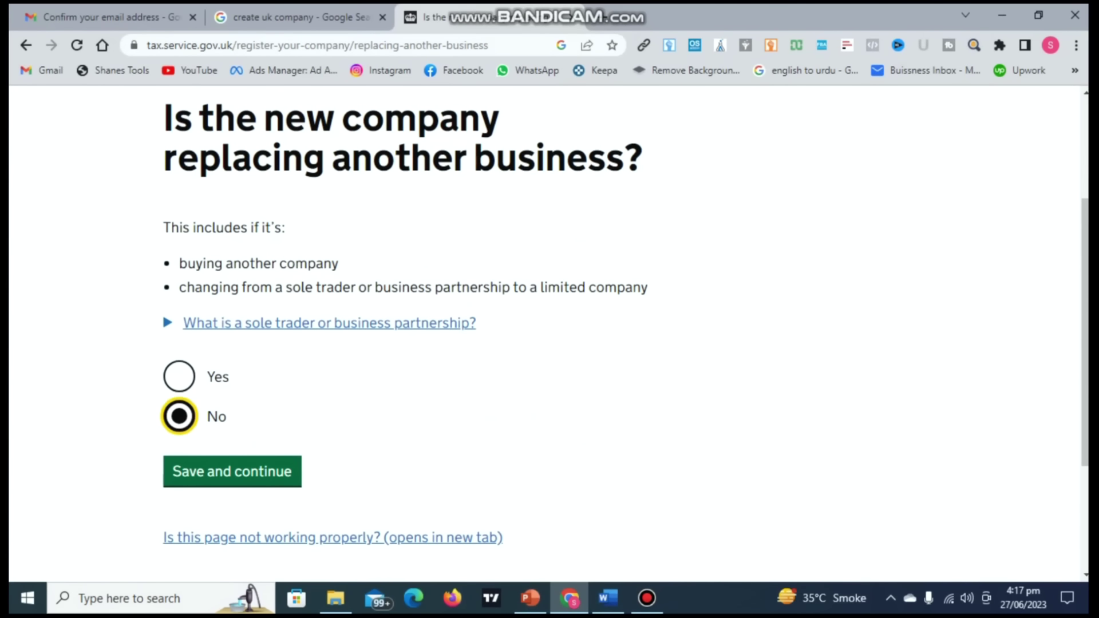
key(Tab)
key(Return)
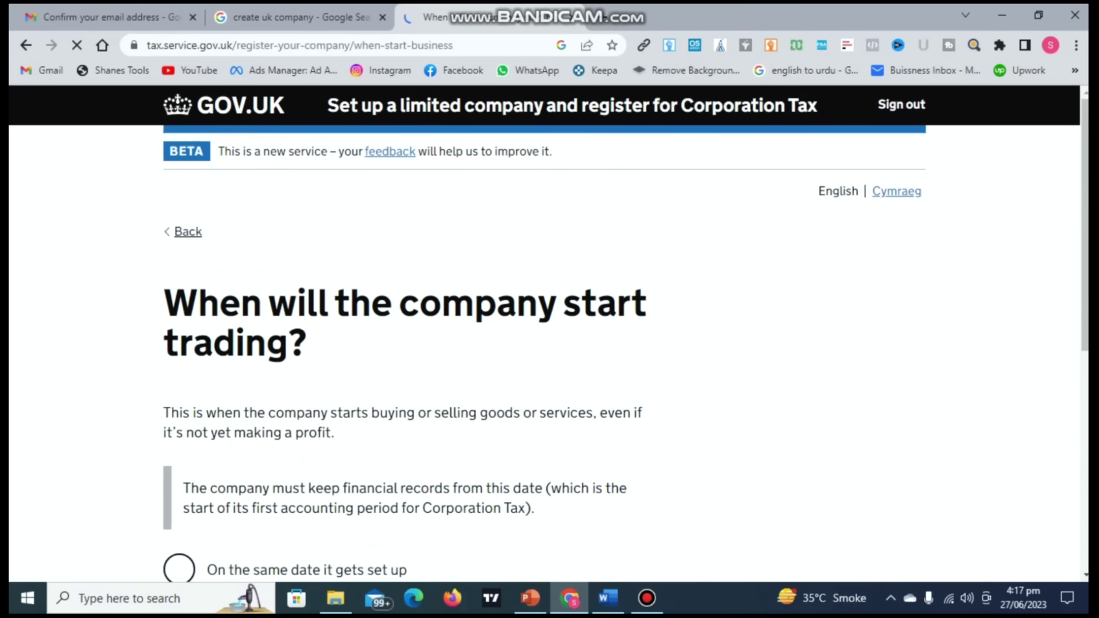
Set trading to start on the same date the company is set up.
scroll(549, 343, down, 3)
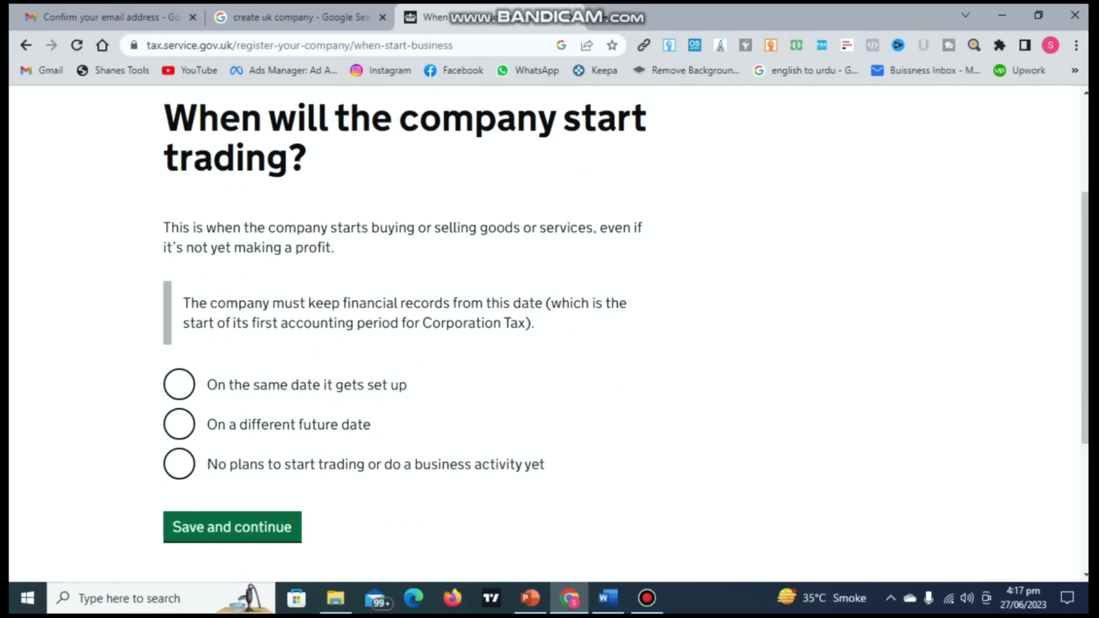
key(Tab)
key(space)
key(Tab)
key(Return)
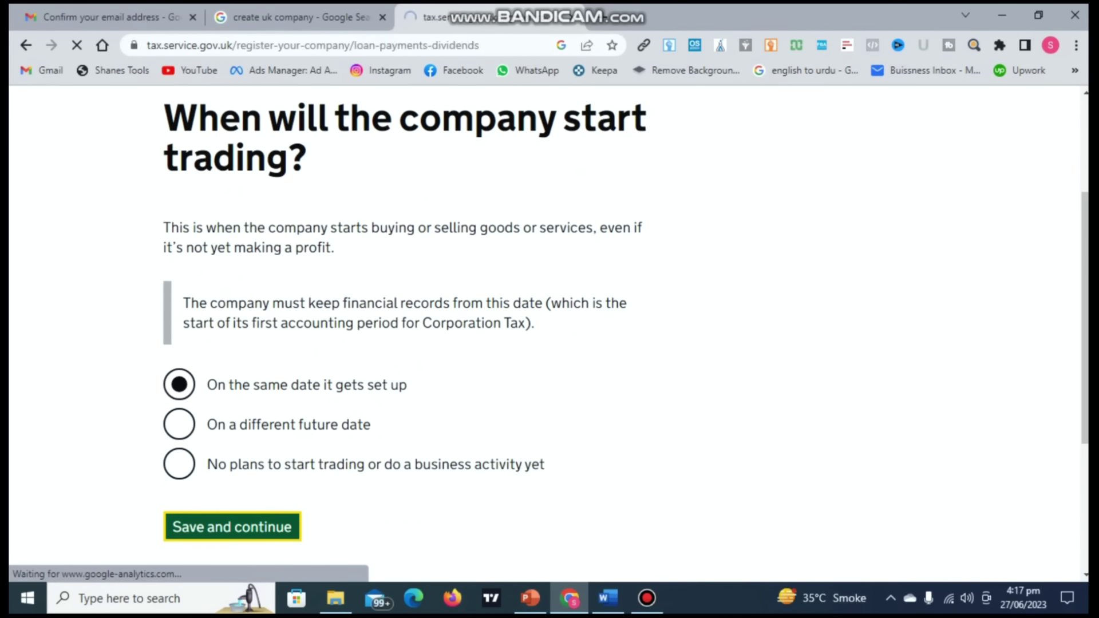
Answer No to doing any of the first-3-months activities.
scroll(549, 343, down, 3)
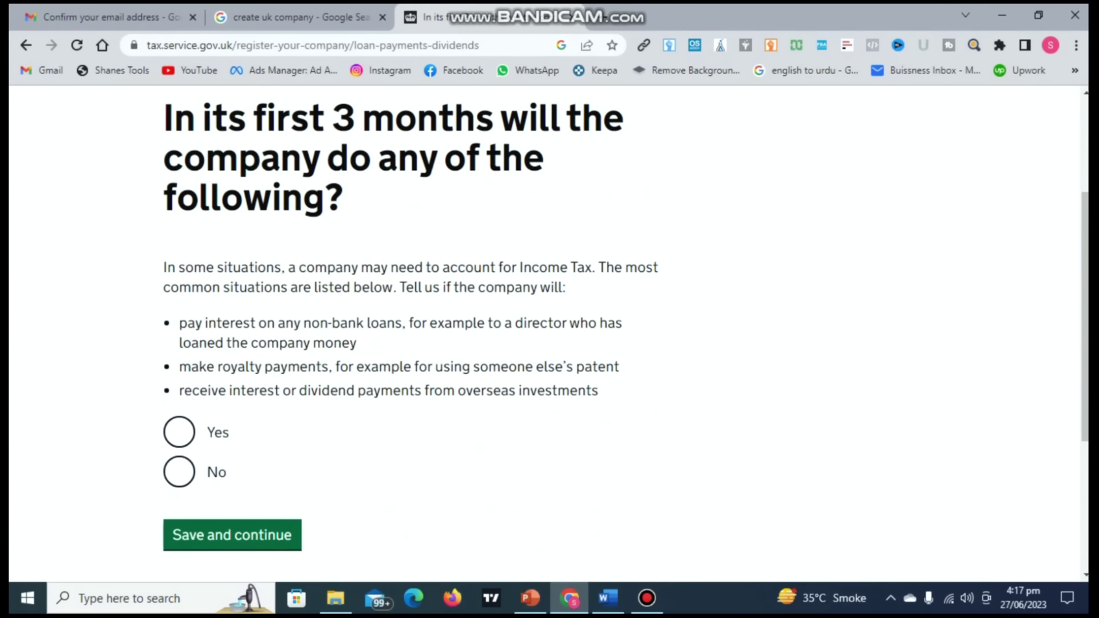
key(Tab)
key(space)
scroll(550, 344, down, 3)
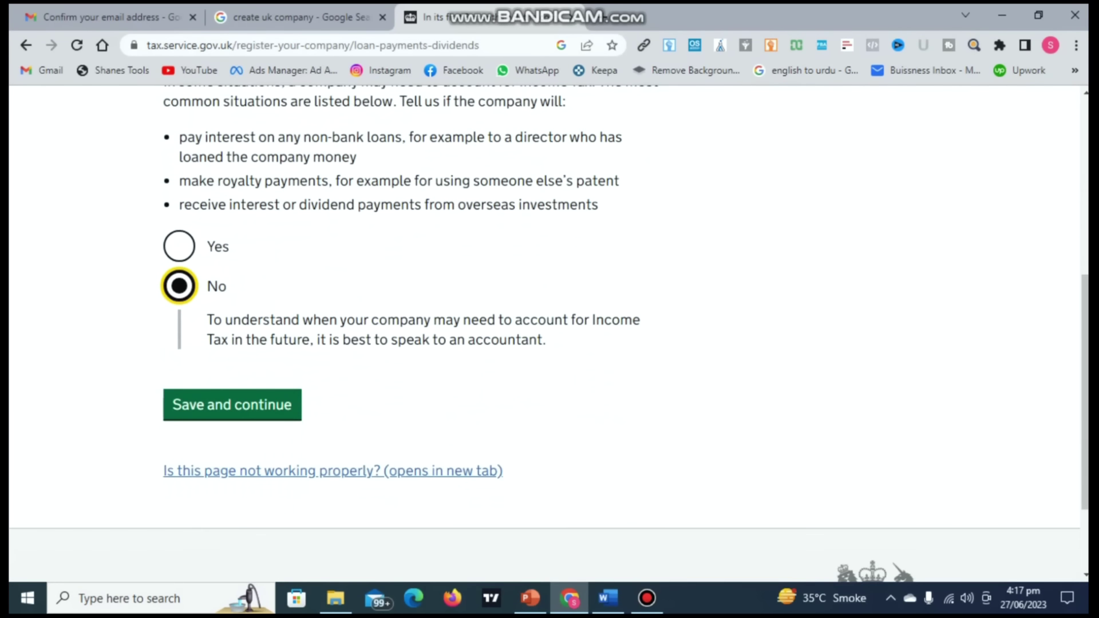
key(Tab)
key(Return)
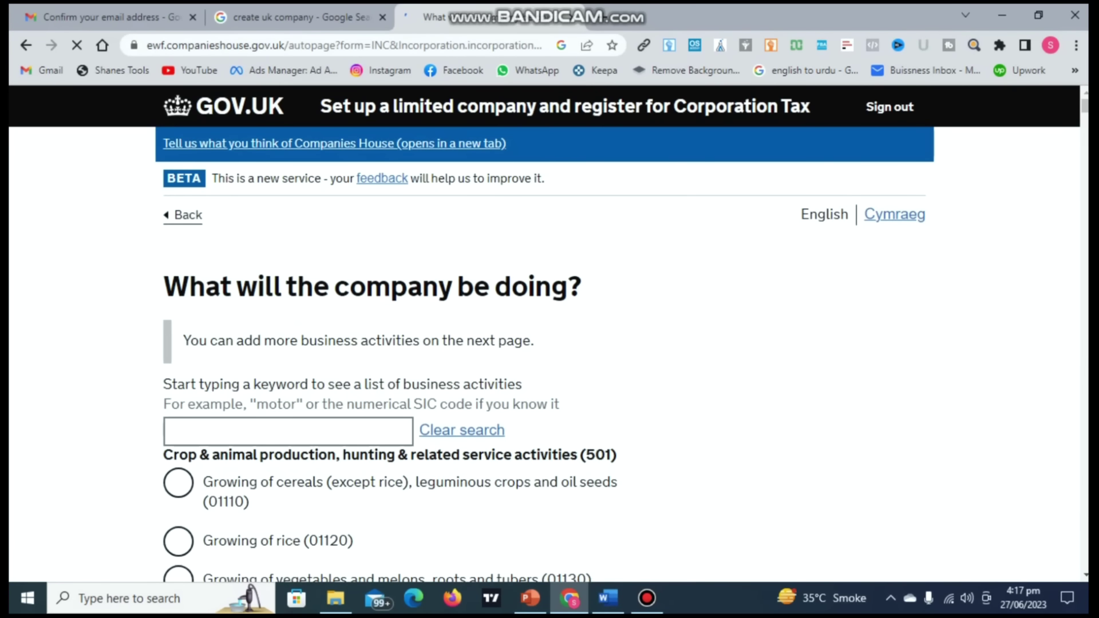
Replace the earlier 'other retail' search with the keyword 'retail' and browse results.
scroll(549, 343, down, 3)
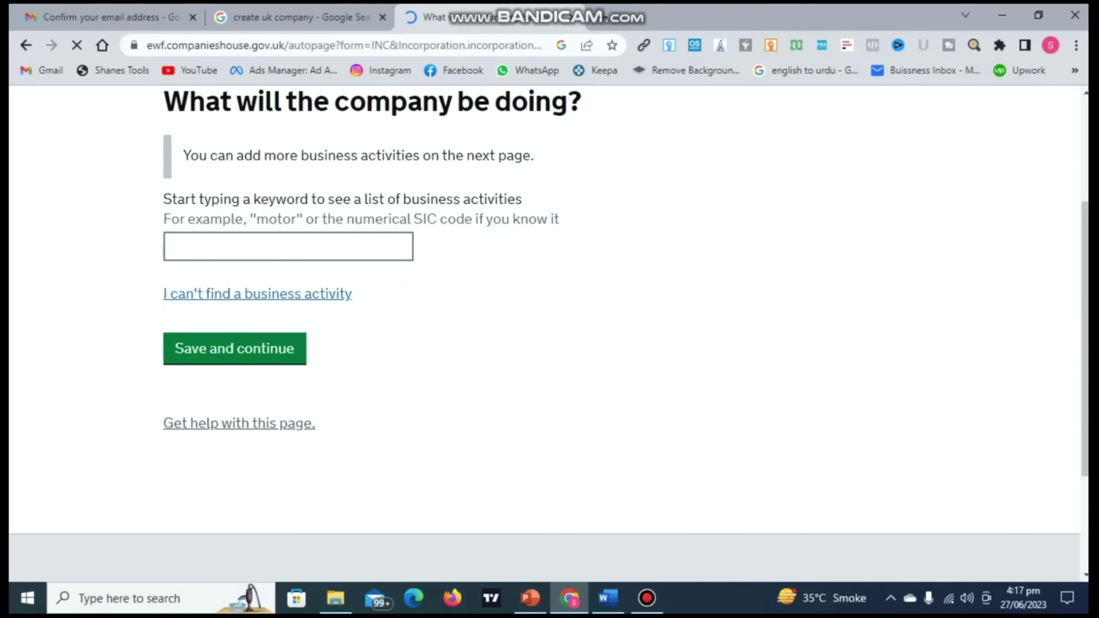
click(286, 246)
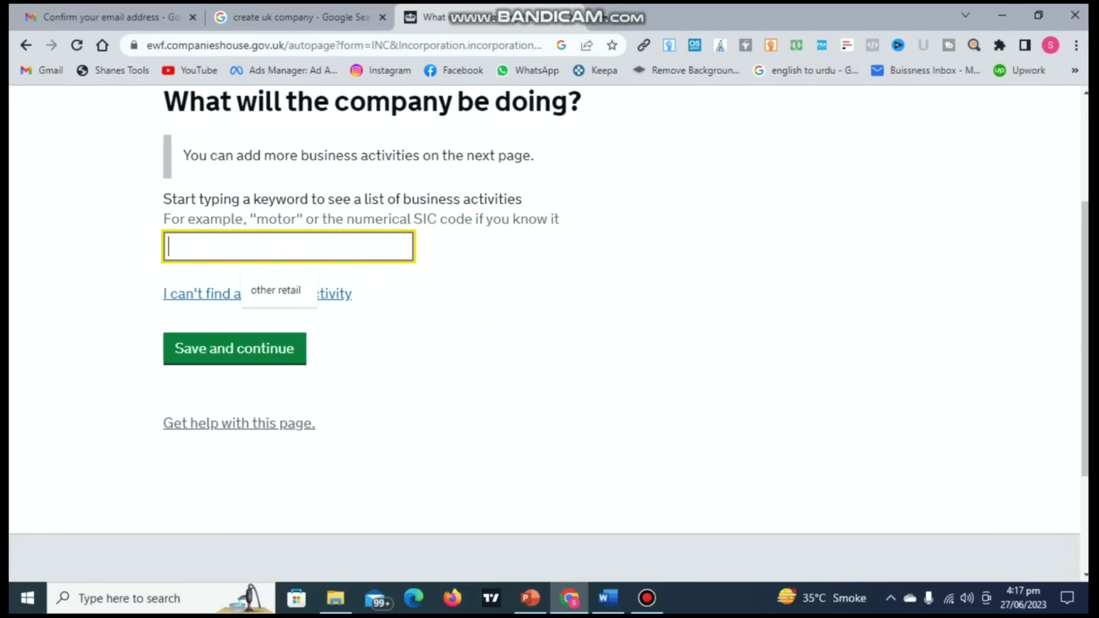
key(Down)
key(Return)
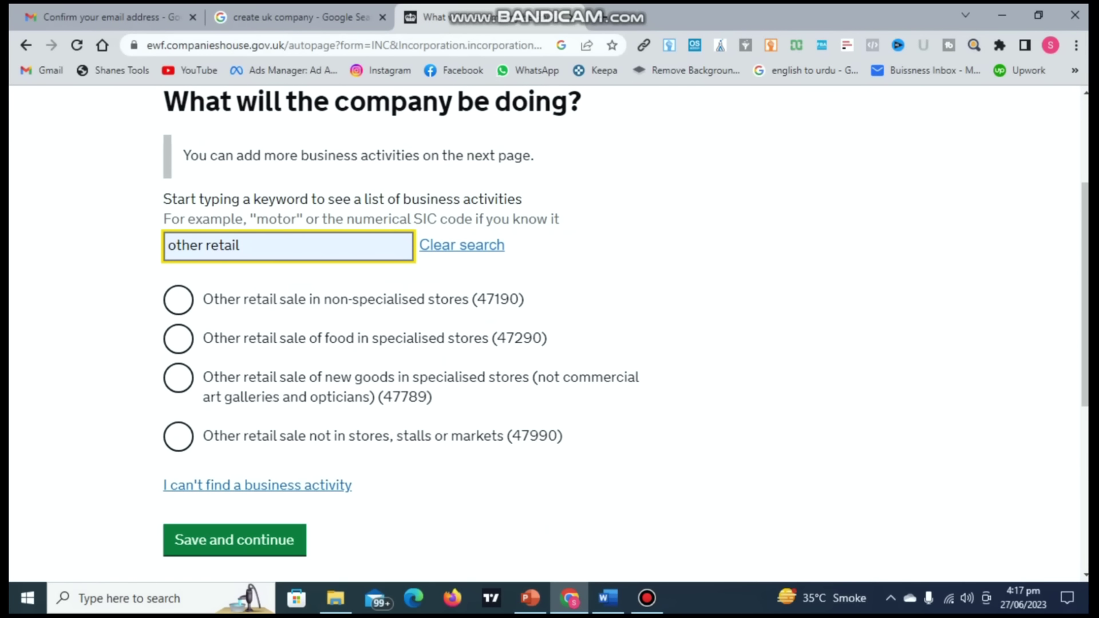
key(BackSpace)
key(BackSpace)
key(BackSpace)
key(BackSpace)
key(BackSpace)
key(BackSpace)
key(BackSpace)
key(BackSpace)
key(BackSpace)
key(BackSpace)
key(BackSpace)
key(BackSpace)
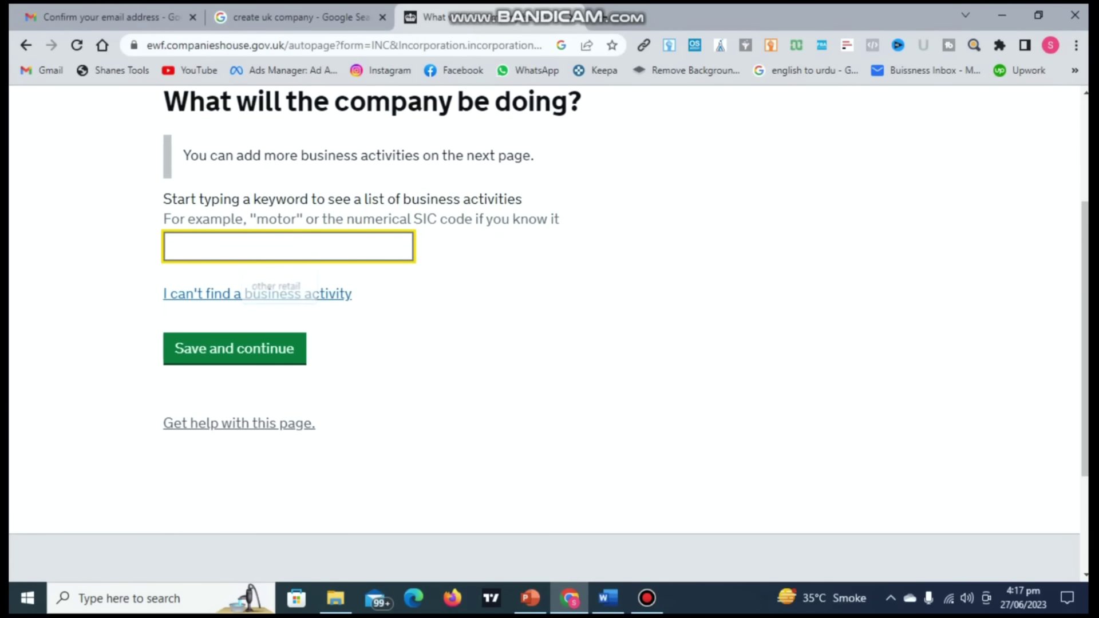
text(retail)
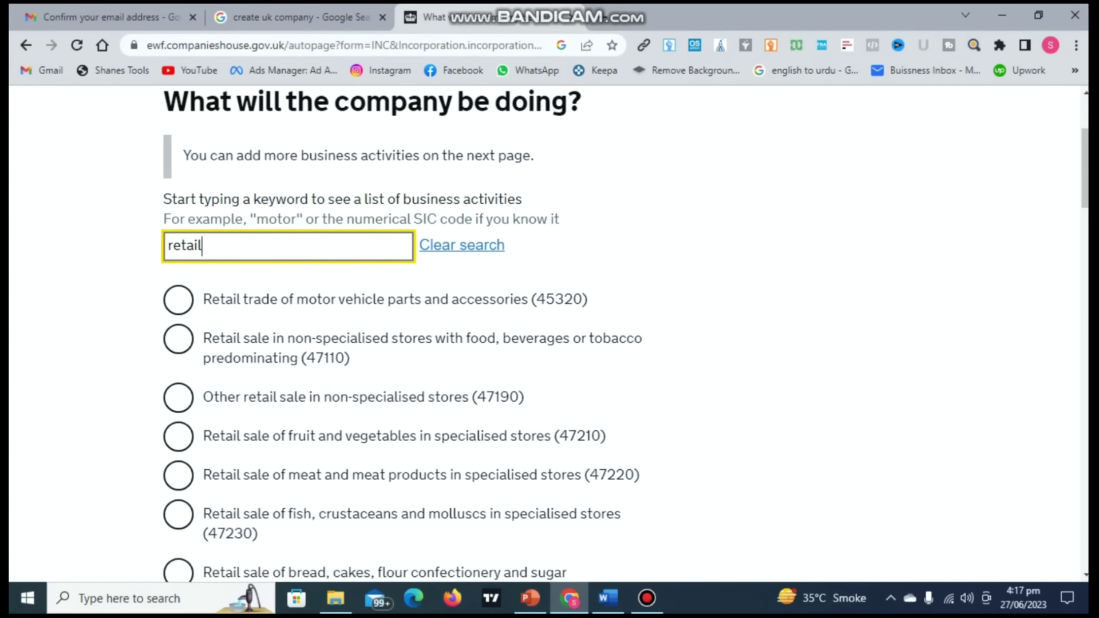
scroll(400, 332, down, 3)
scroll(400, 332, down, 3)
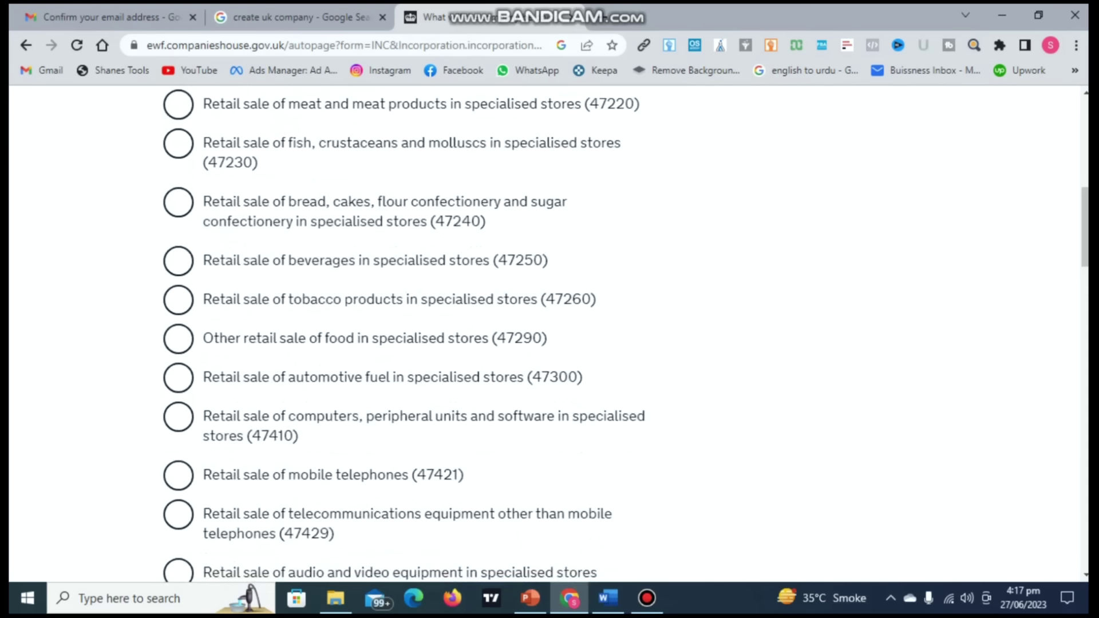
scroll(401, 332, down, 3)
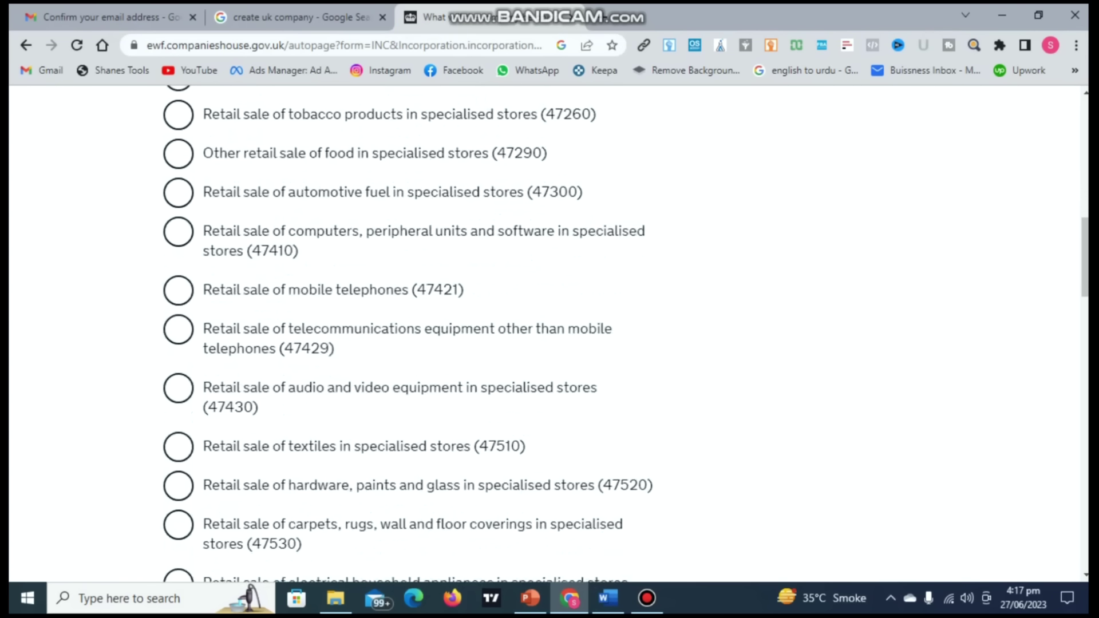
scroll(401, 332, up, 3)
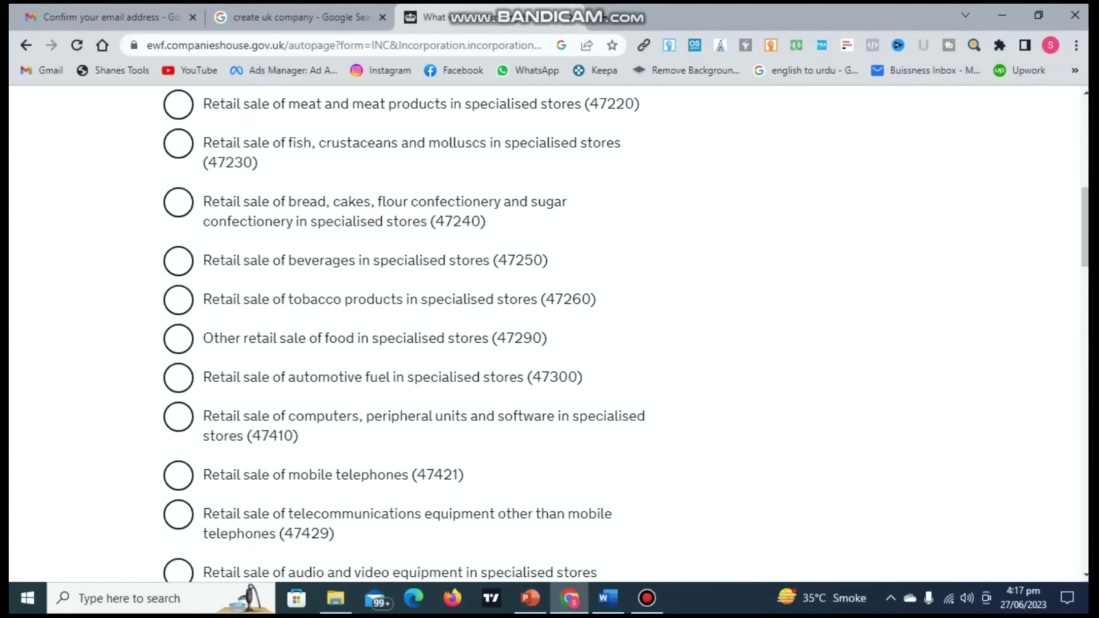
scroll(401, 332, up, 6)
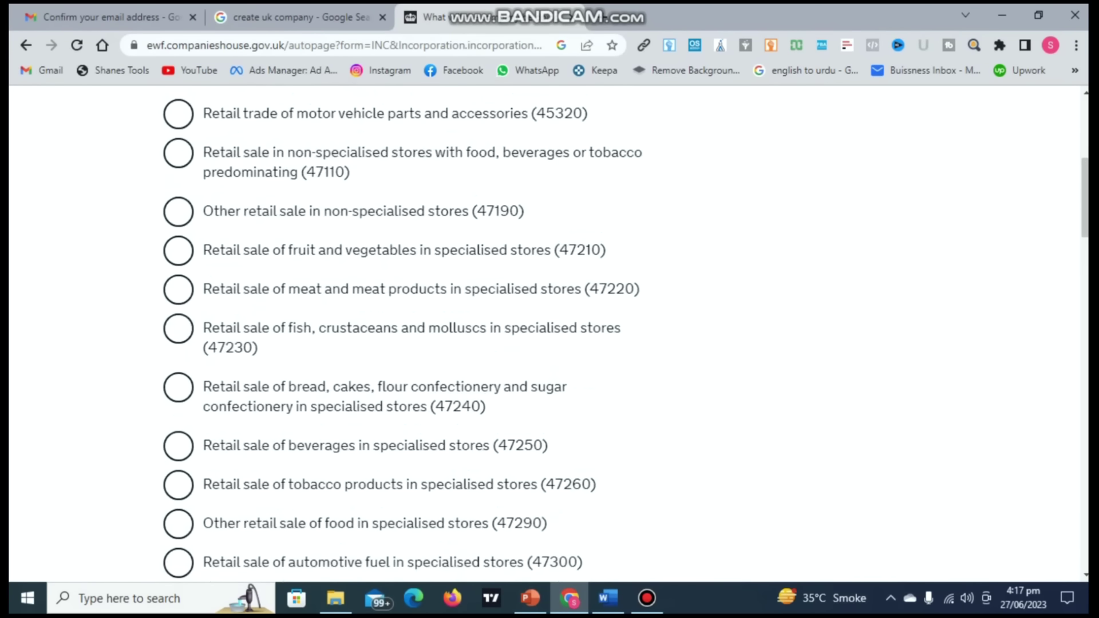
Refine the search to 'retail sale', tick Retail sale via mail order houses or Internet (47910), and save.
text(sa)
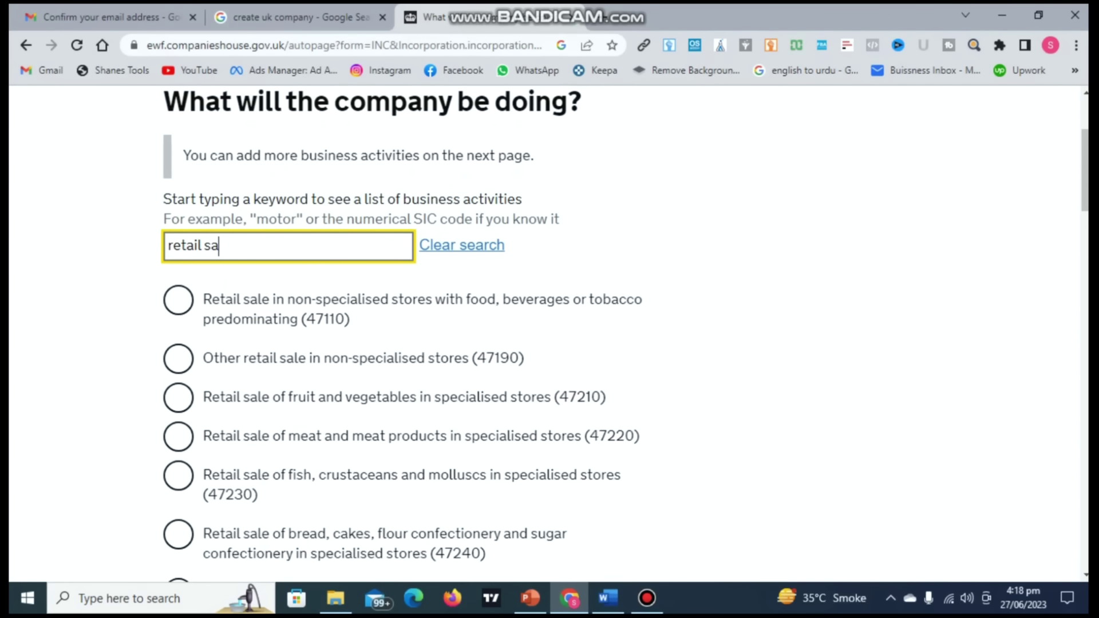
text(le)
scroll(549, 337, down, 3)
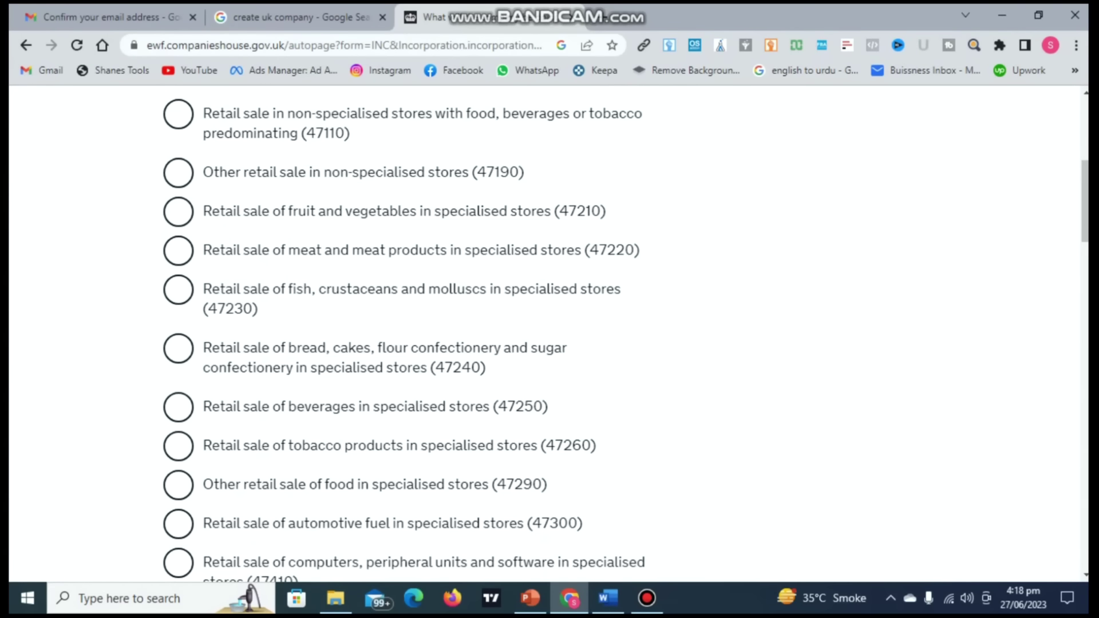
scroll(549, 337, down, 3)
scroll(550, 336, down, 3)
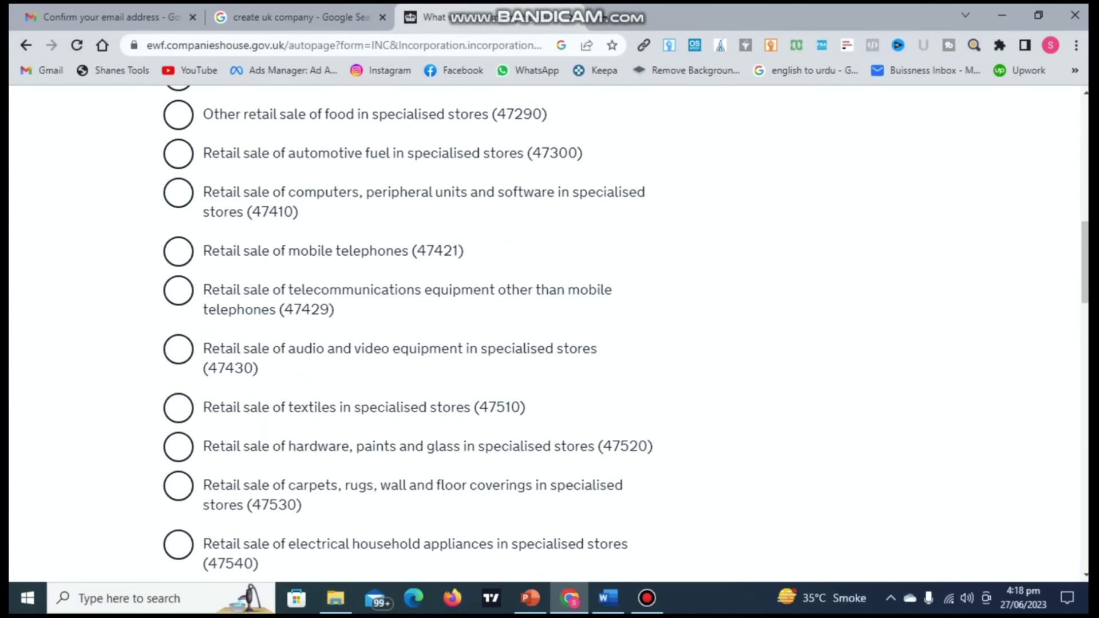
scroll(550, 336, down, 3)
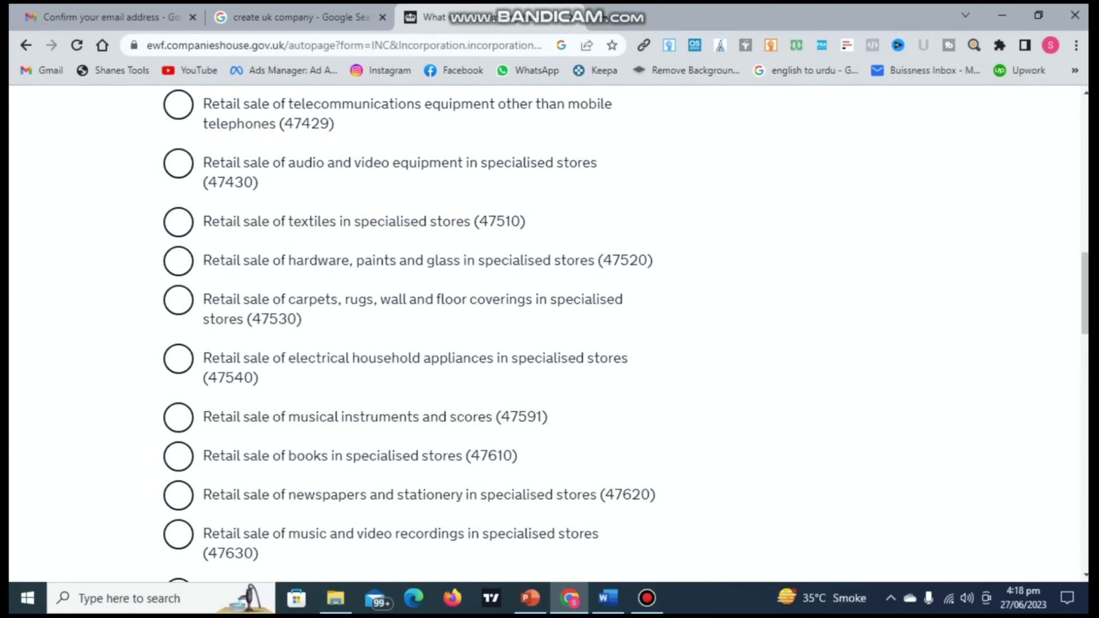
scroll(550, 336, down, 3)
scroll(549, 336, down, 3)
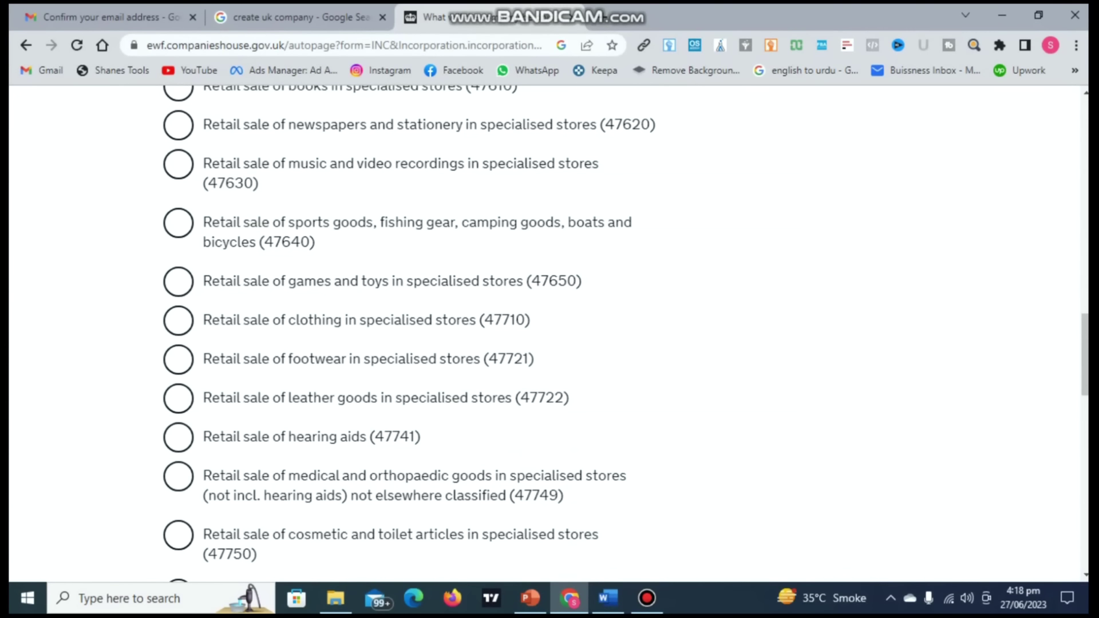
scroll(549, 337, down, 10)
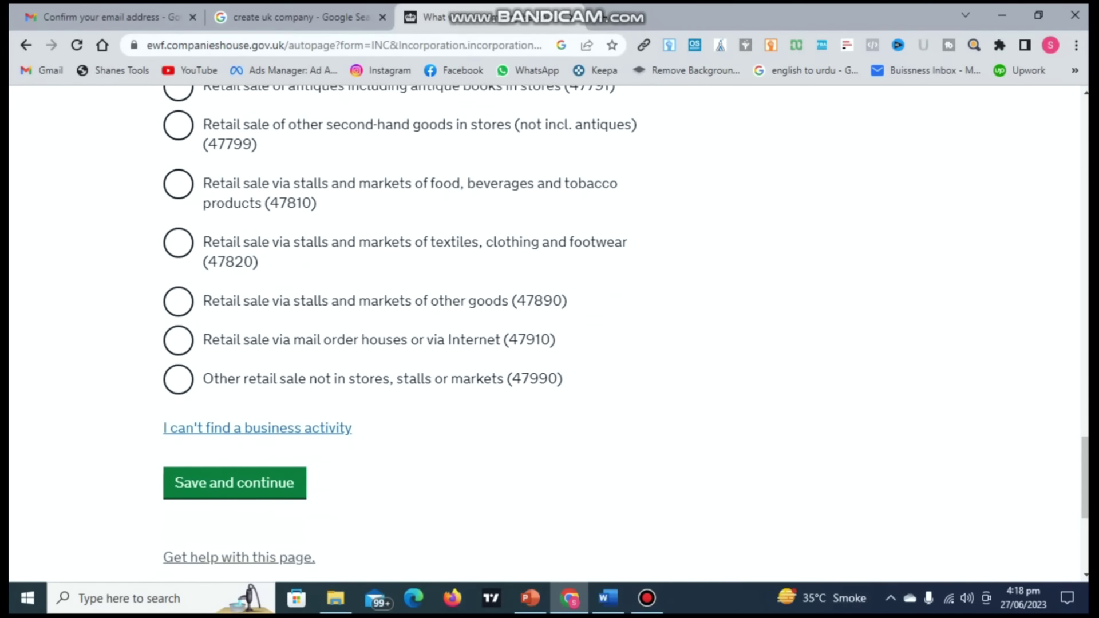
click(178, 340)
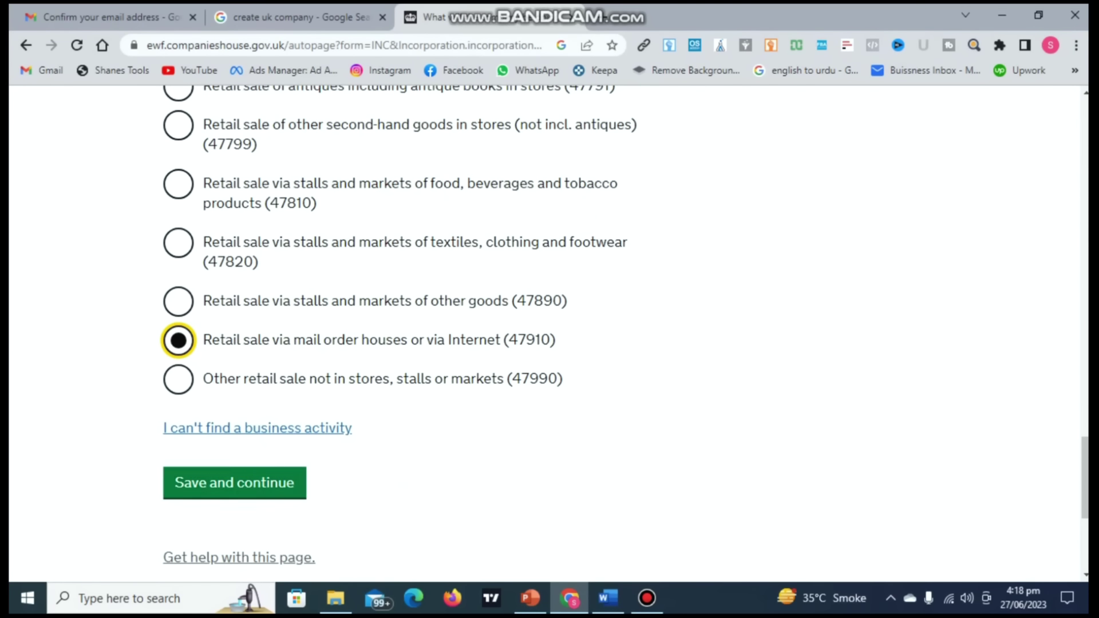
click(235, 482)
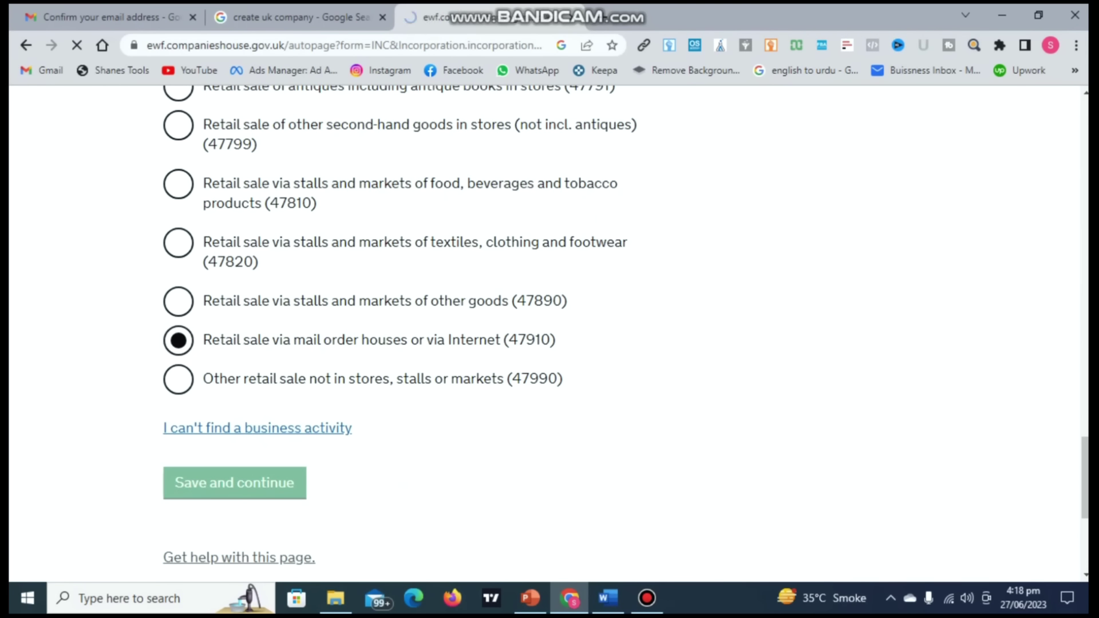
Confirm the business activity and answer No to the Secure Register question.
scroll(548, 338, down, 3)
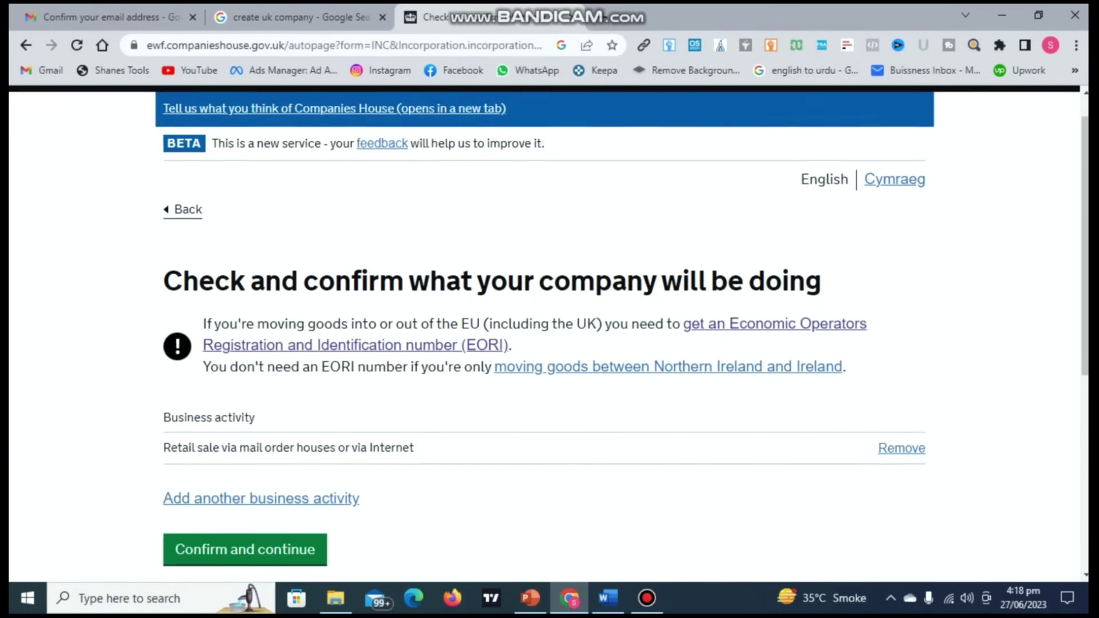
click(245, 401)
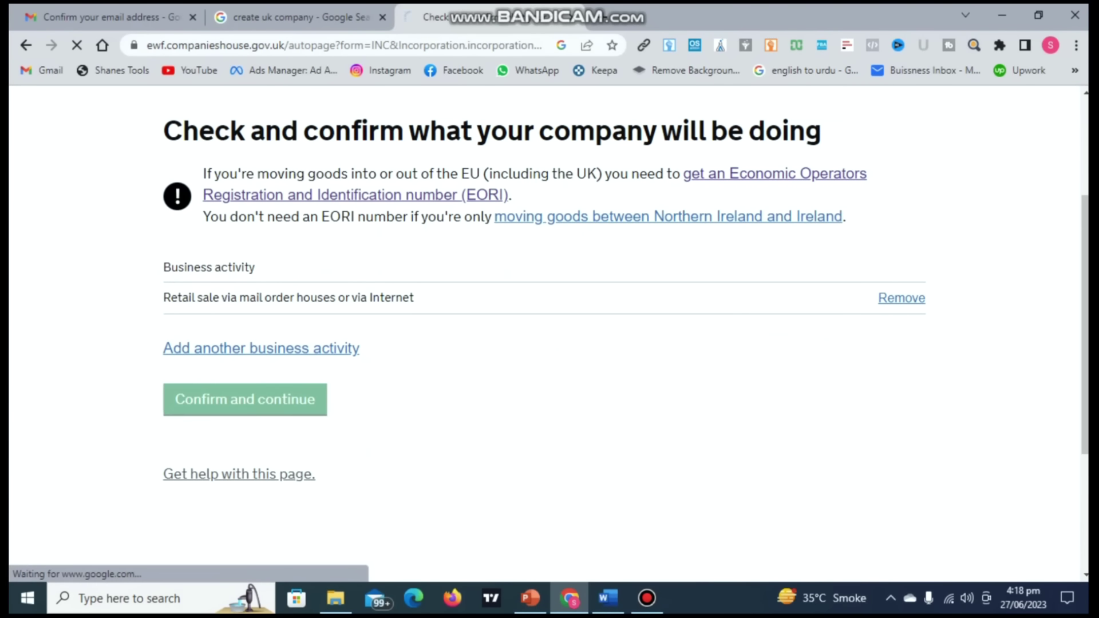
scroll(548, 332, down, 3)
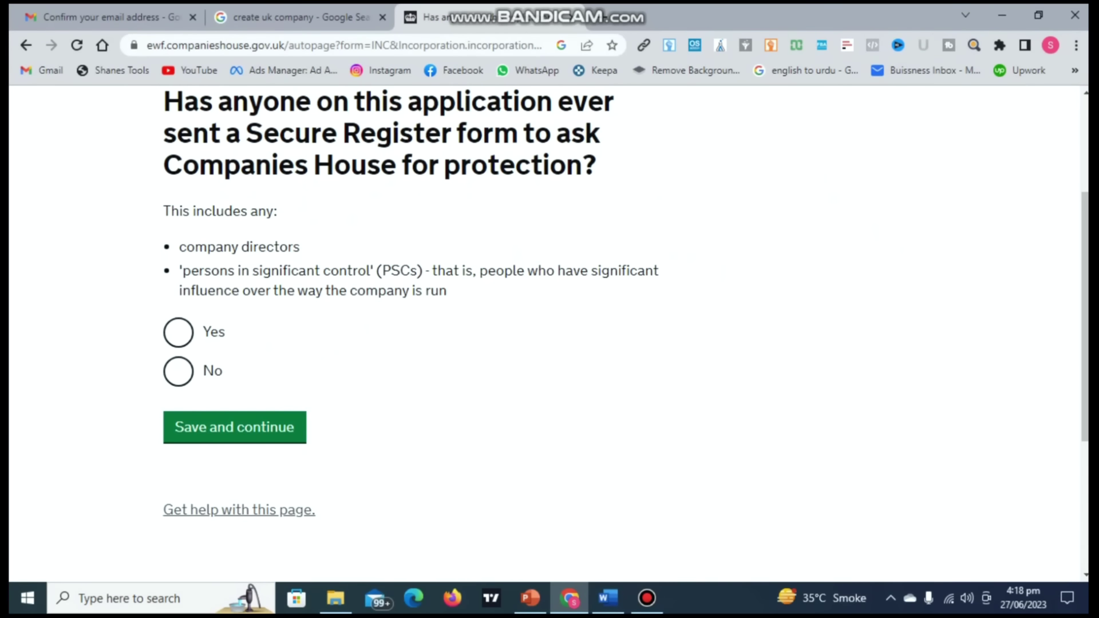
click(178, 371)
key(Return)
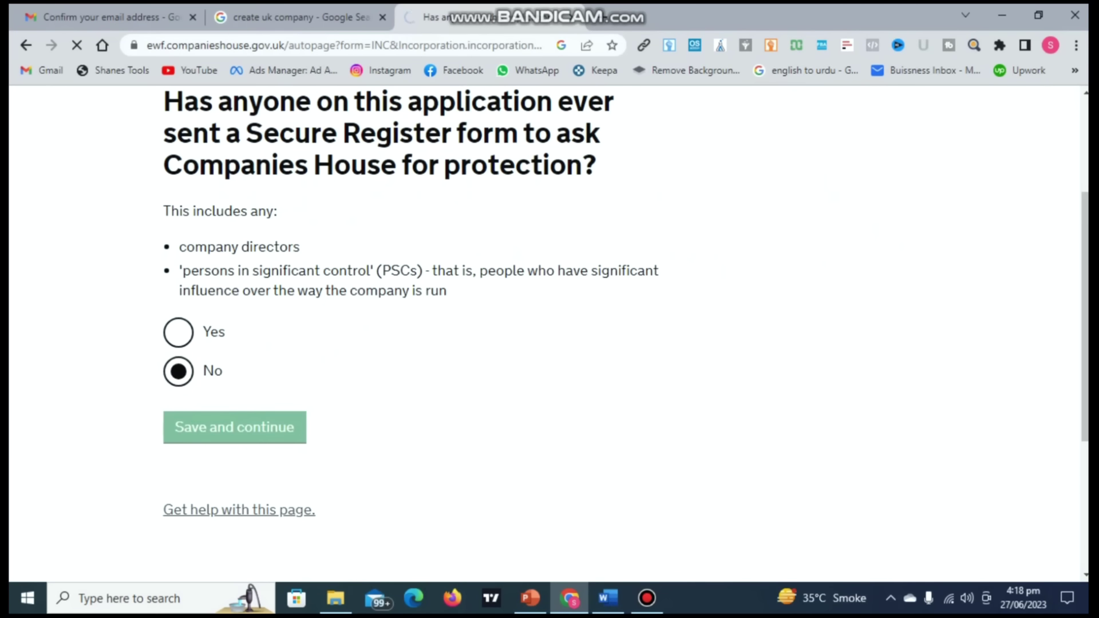
Enter the director's title Mr, first name and last name.
scroll(549, 332, down, 3)
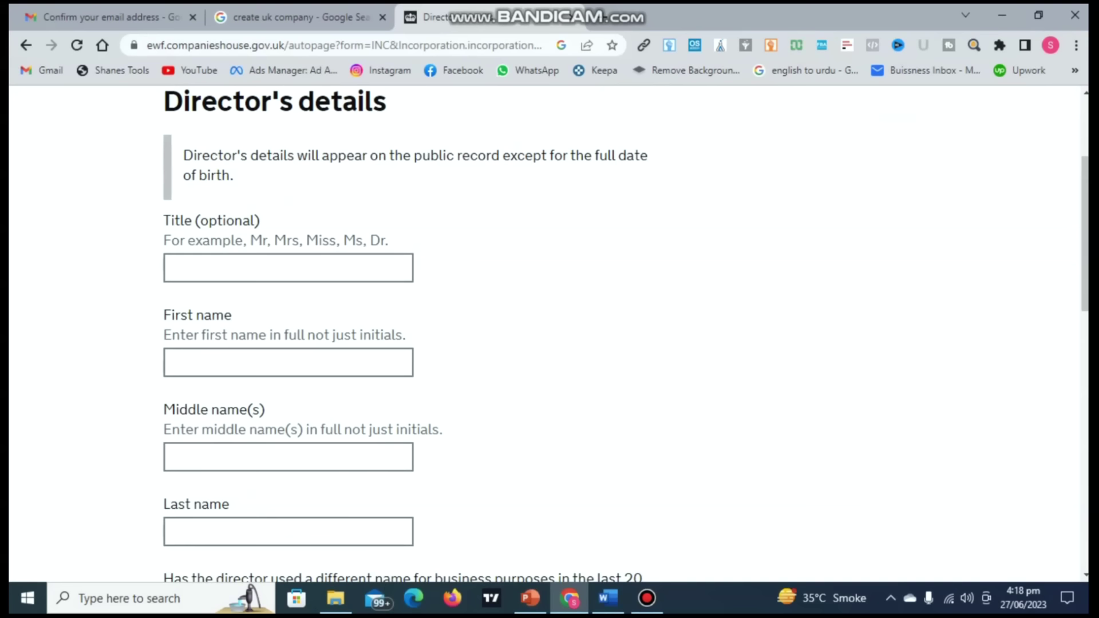
click(288, 268)
text(Mr)
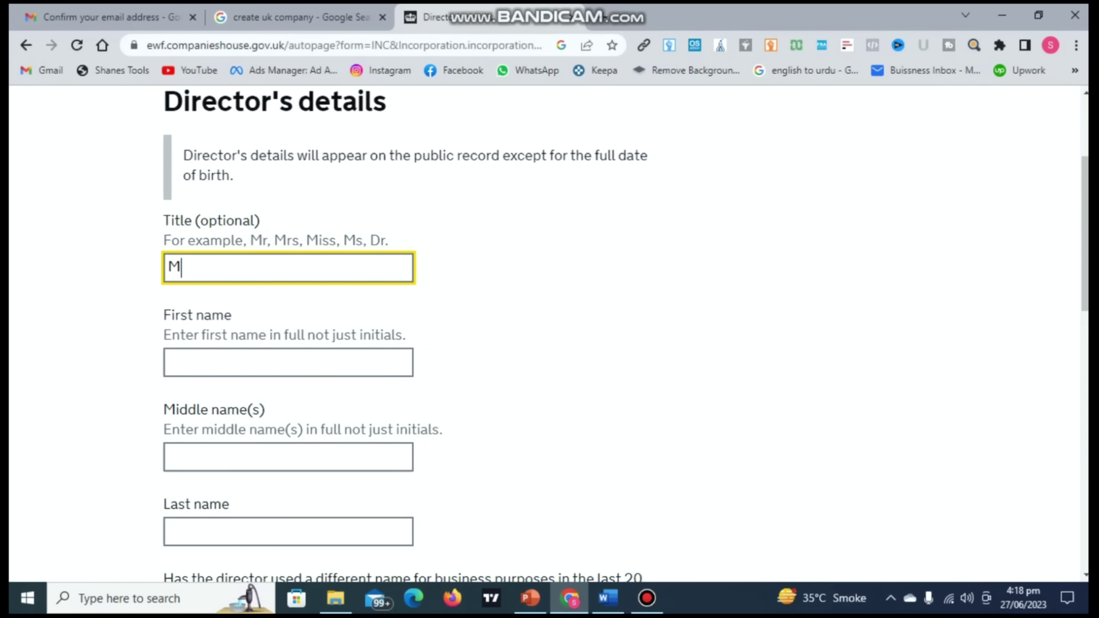
click(287, 362)
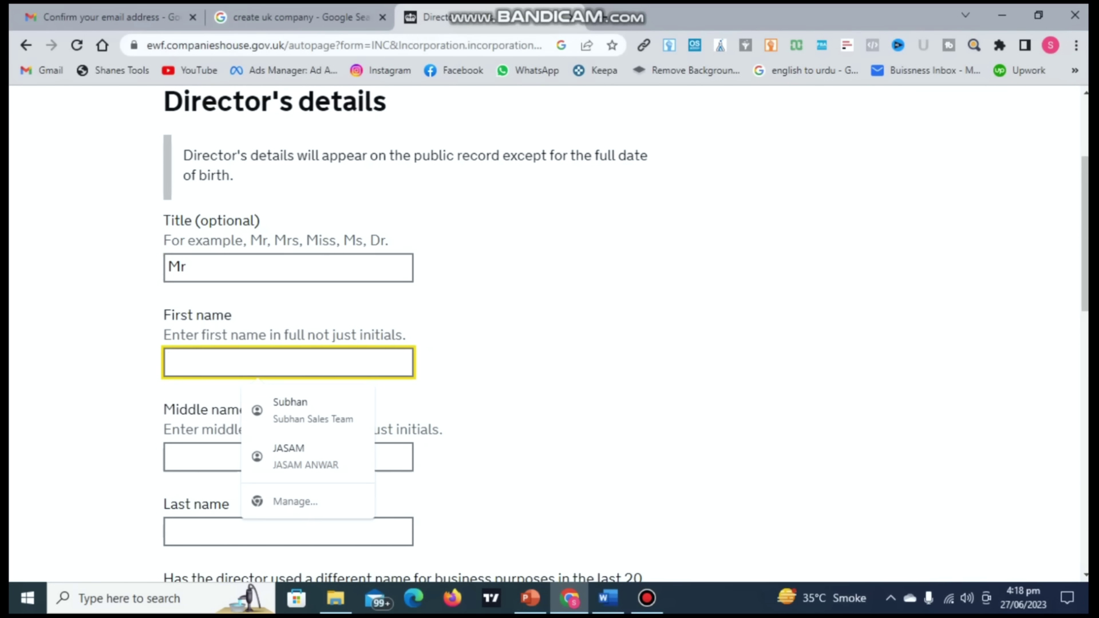
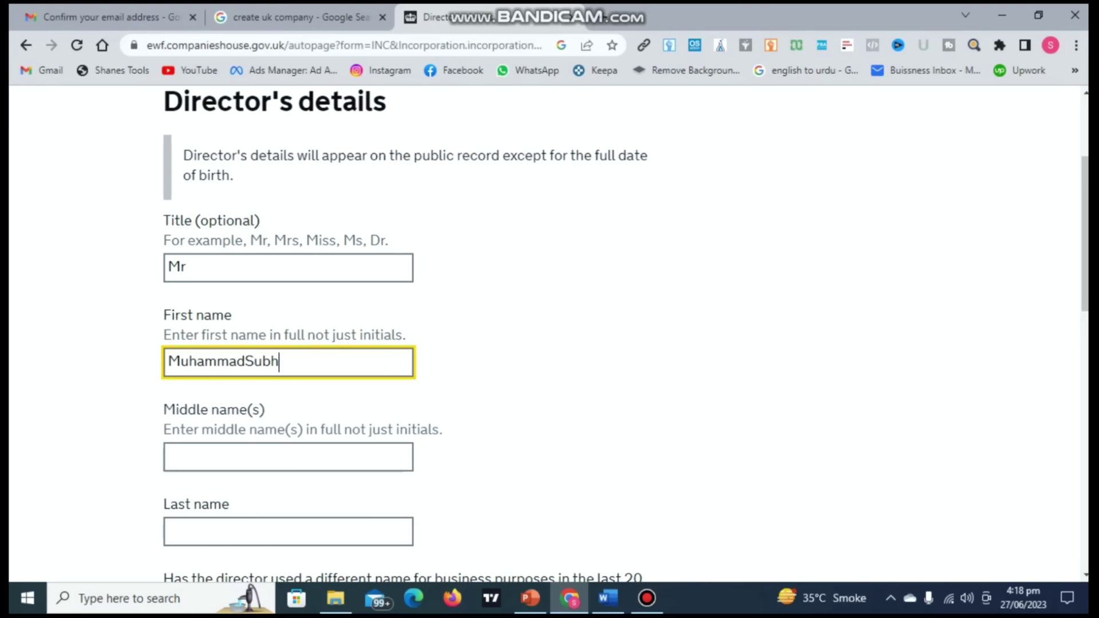
click(286, 531)
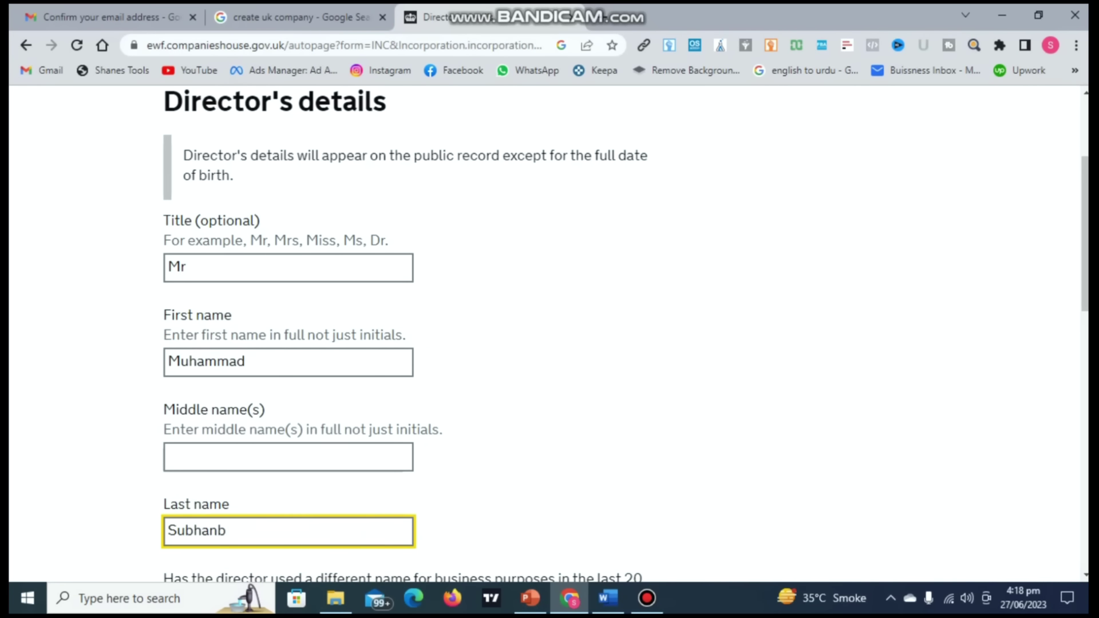
Answer No to a different business name and add another nationality field.
scroll(550, 332, down, 6)
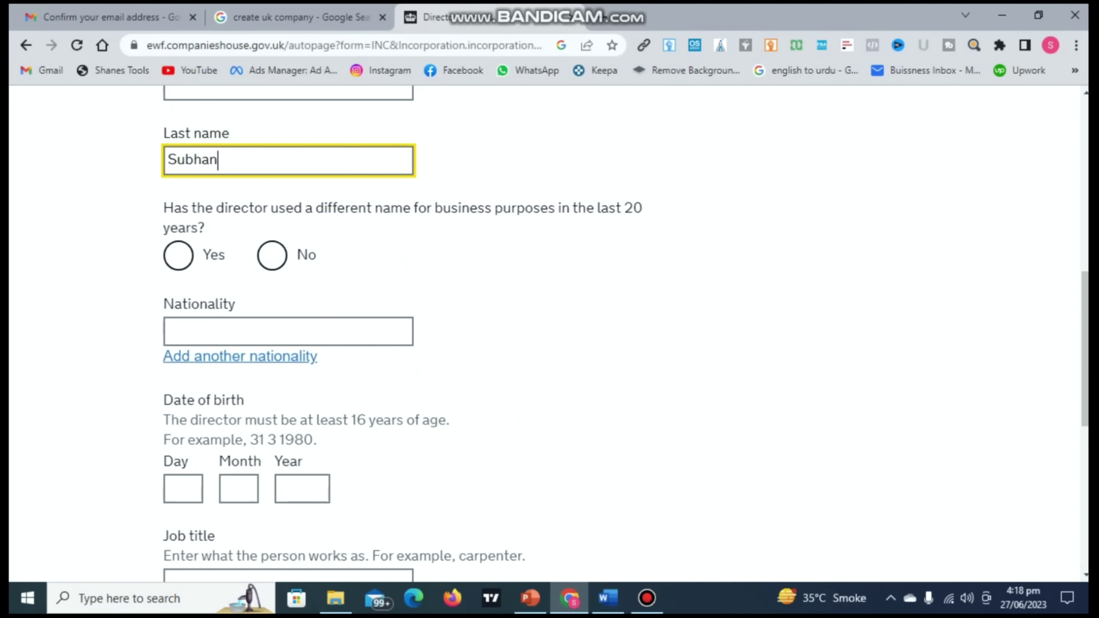
click(272, 256)
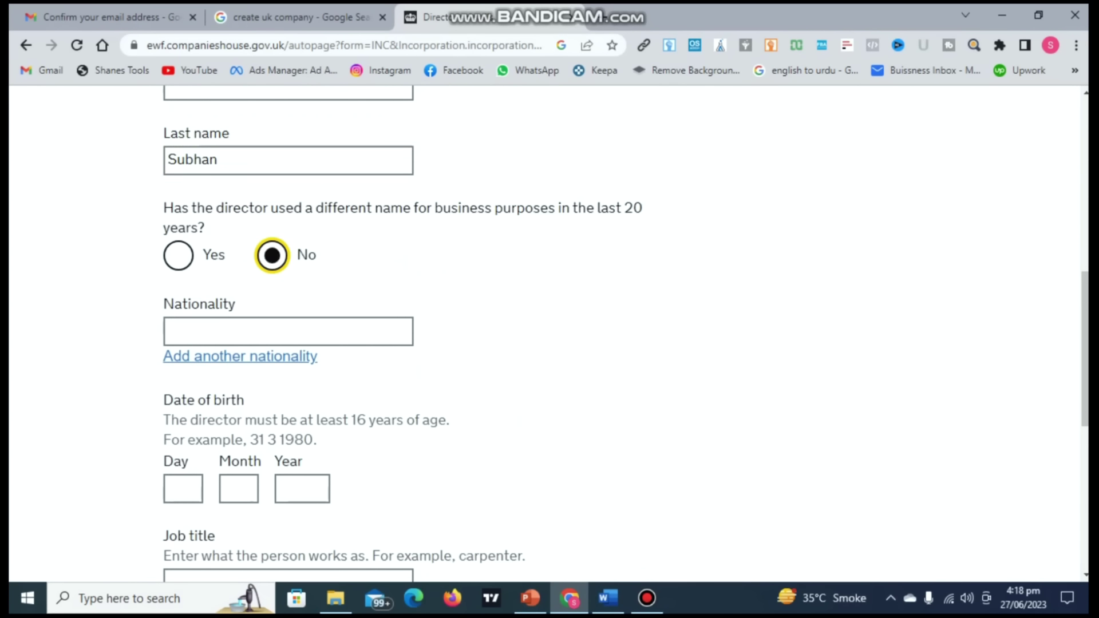
scroll(550, 332, down, 3)
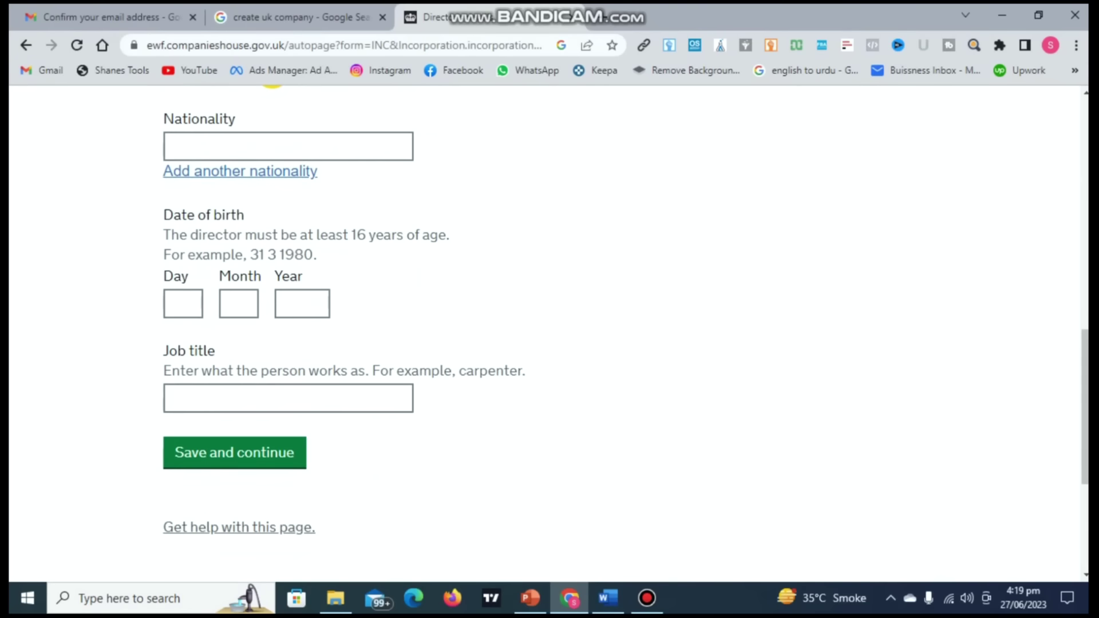
key(Tab)
key(Tab)
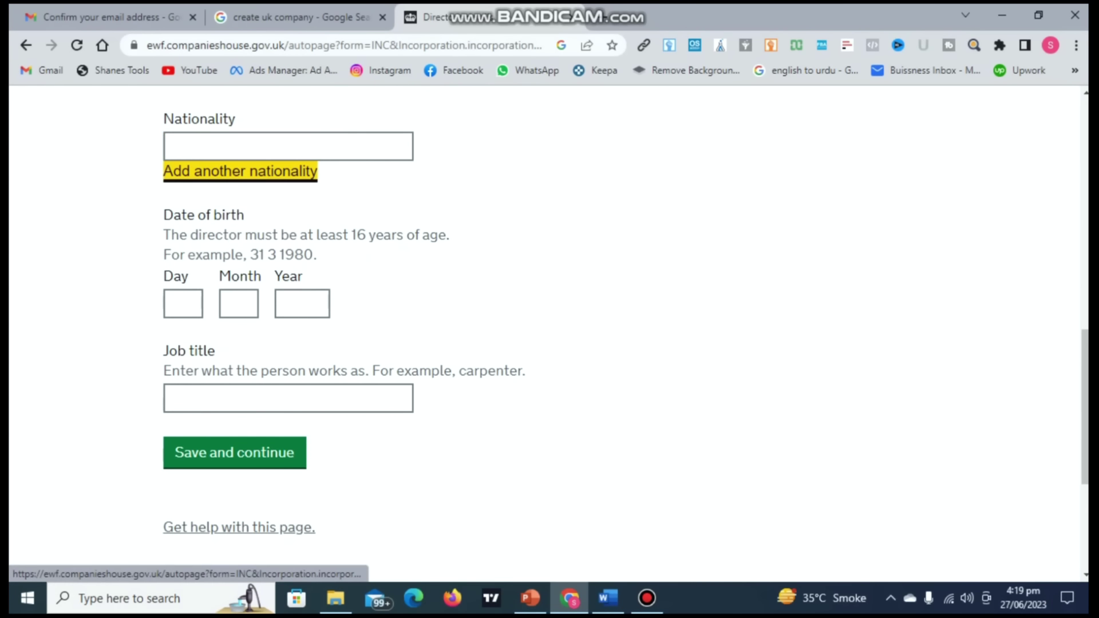
key(Return)
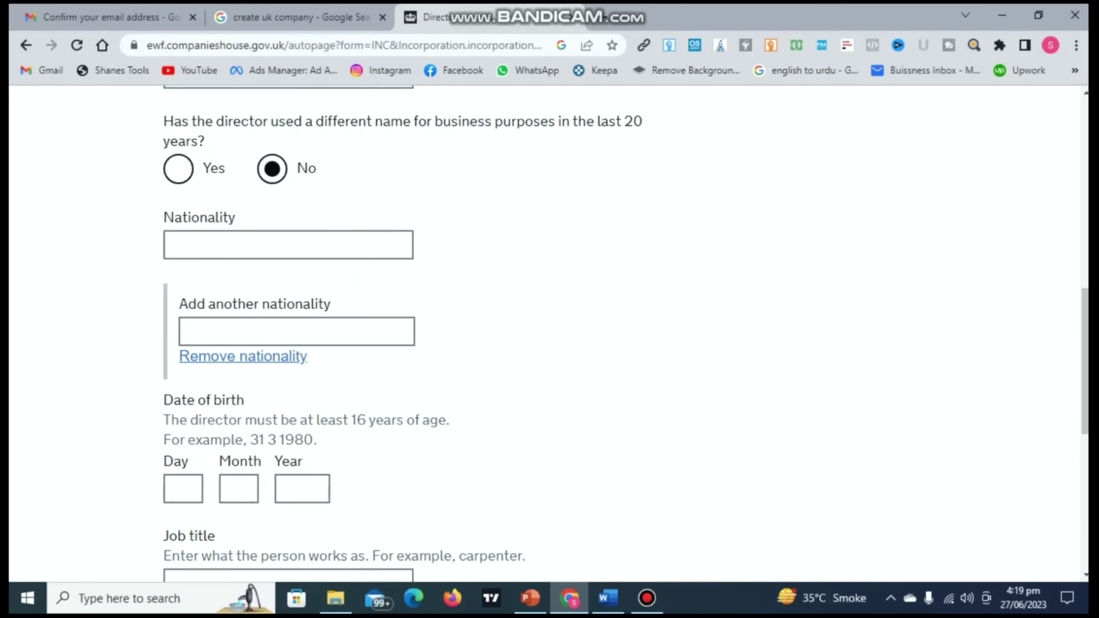
click(288, 244)
text(P)
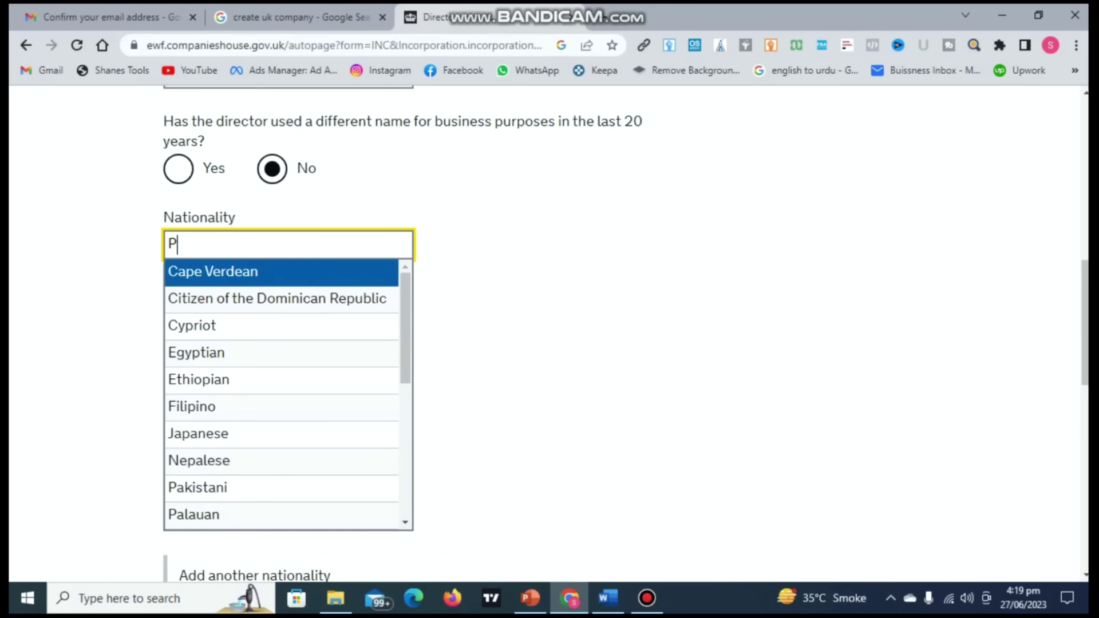
text(akis)
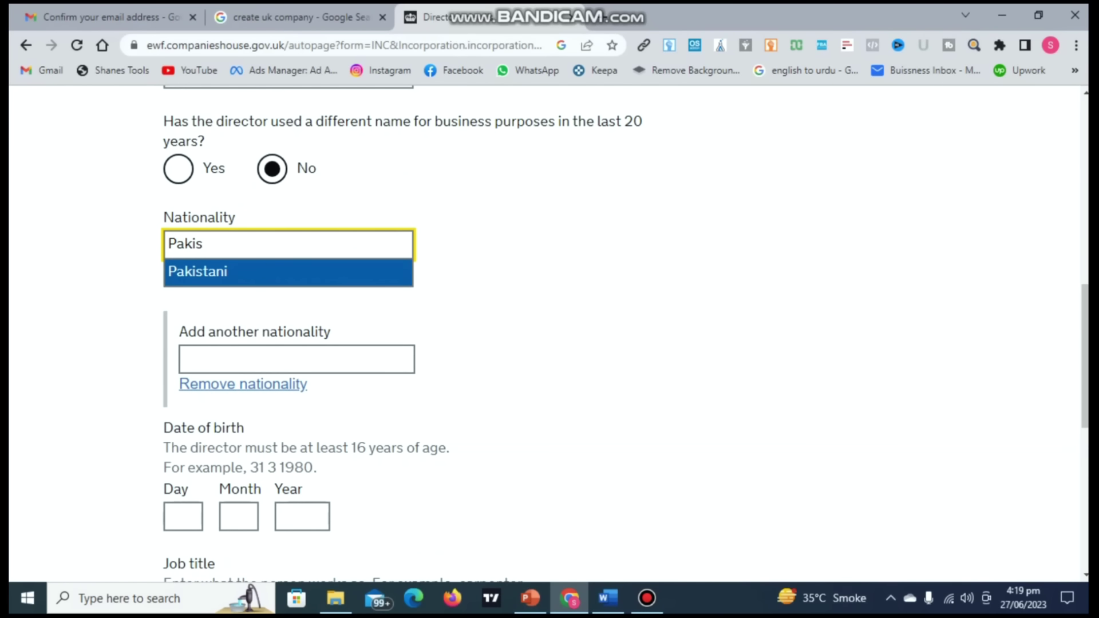
key(Return)
scroll(550, 332, down, 3)
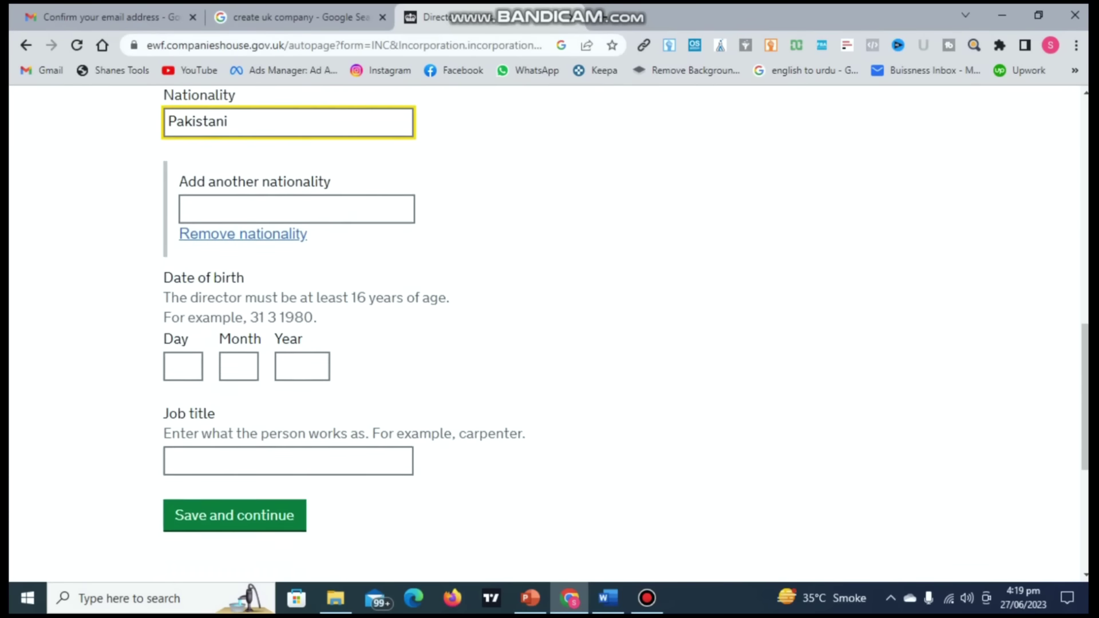
click(183, 304)
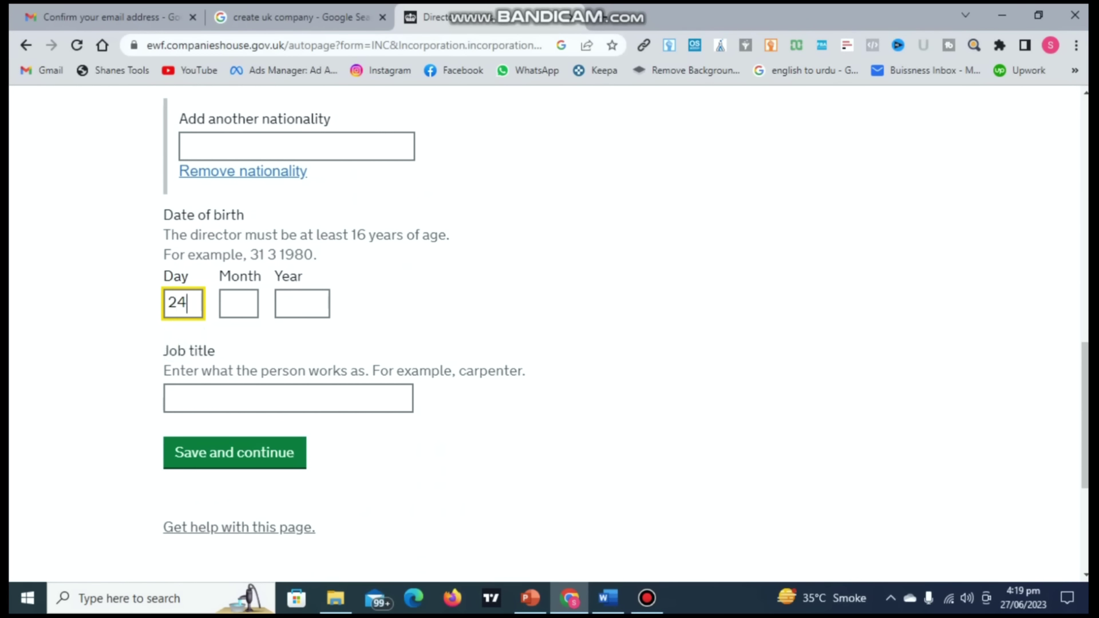
click(238, 303)
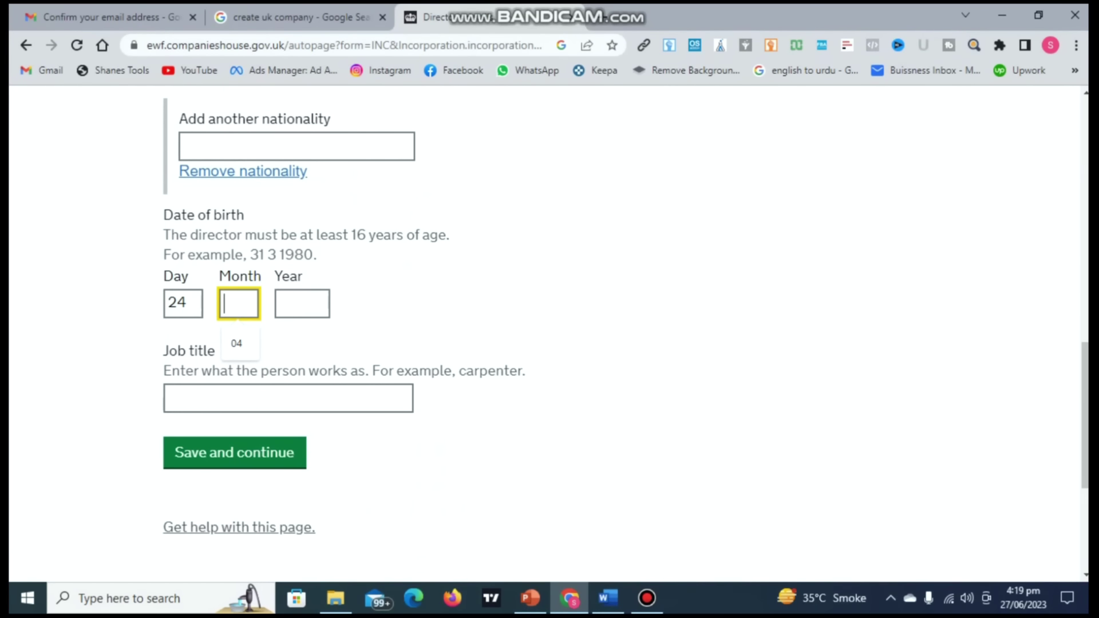
click(302, 304)
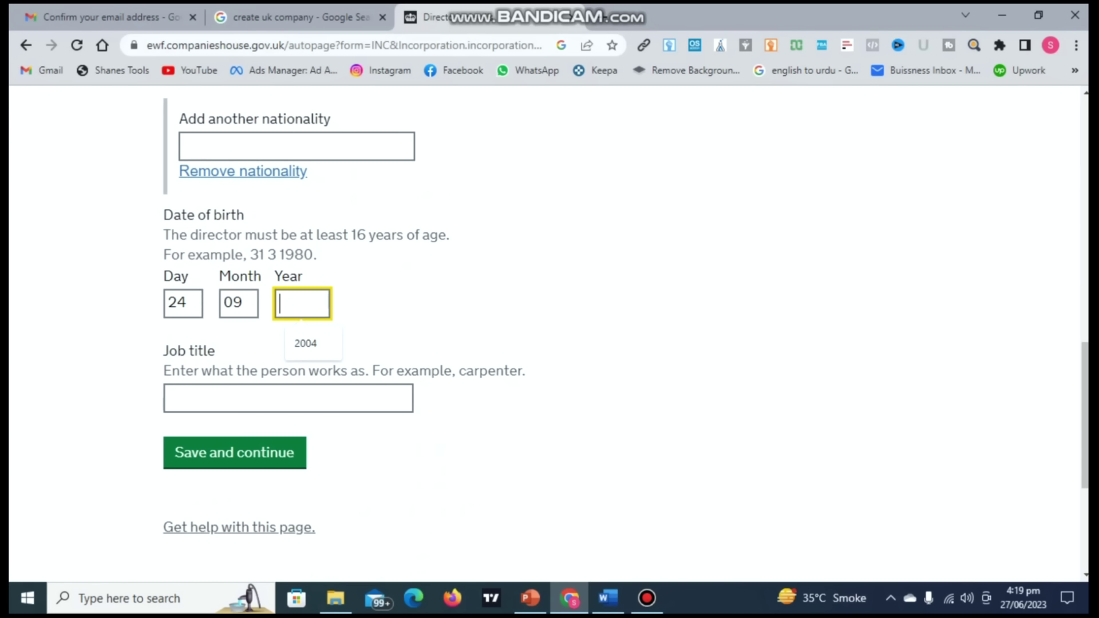
Choose Company Director as the job title and submit the director's details.
key(Tab)
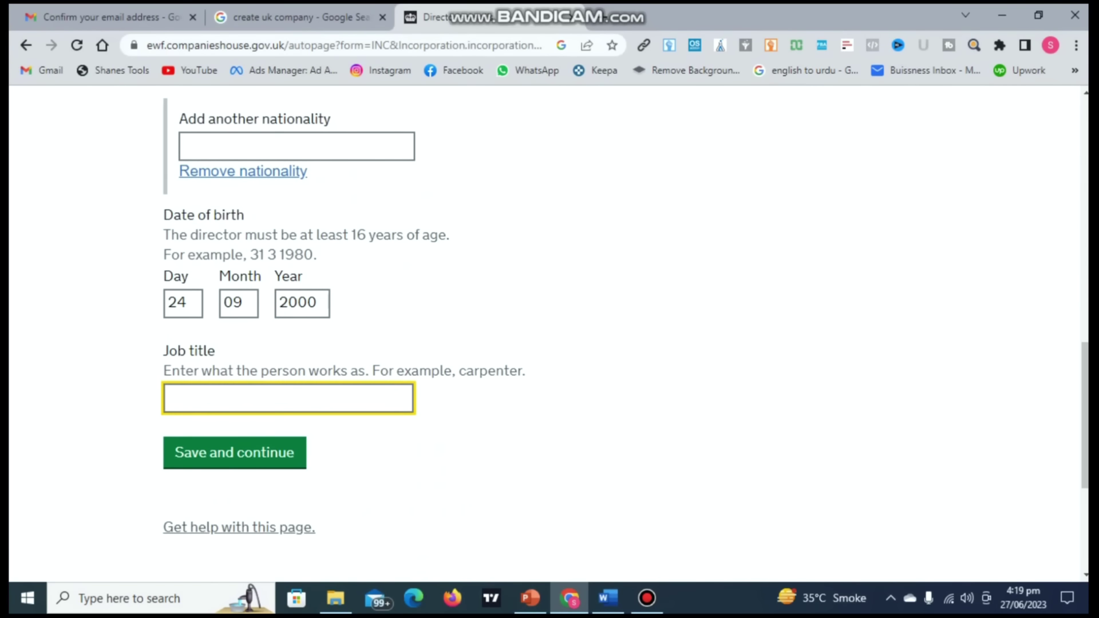
text(D)
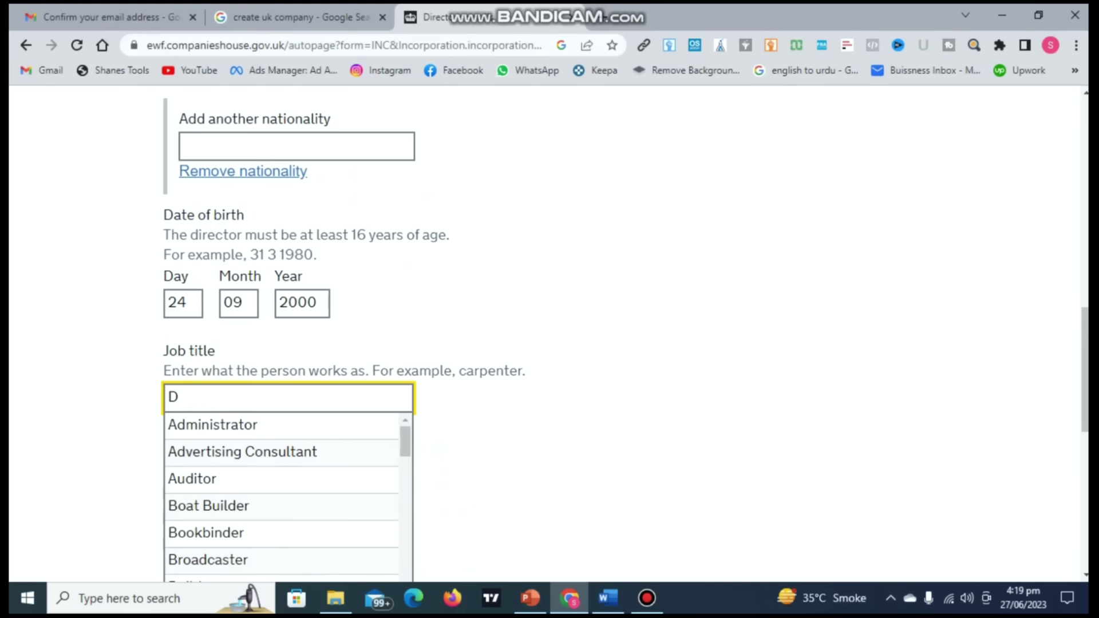
text(irect)
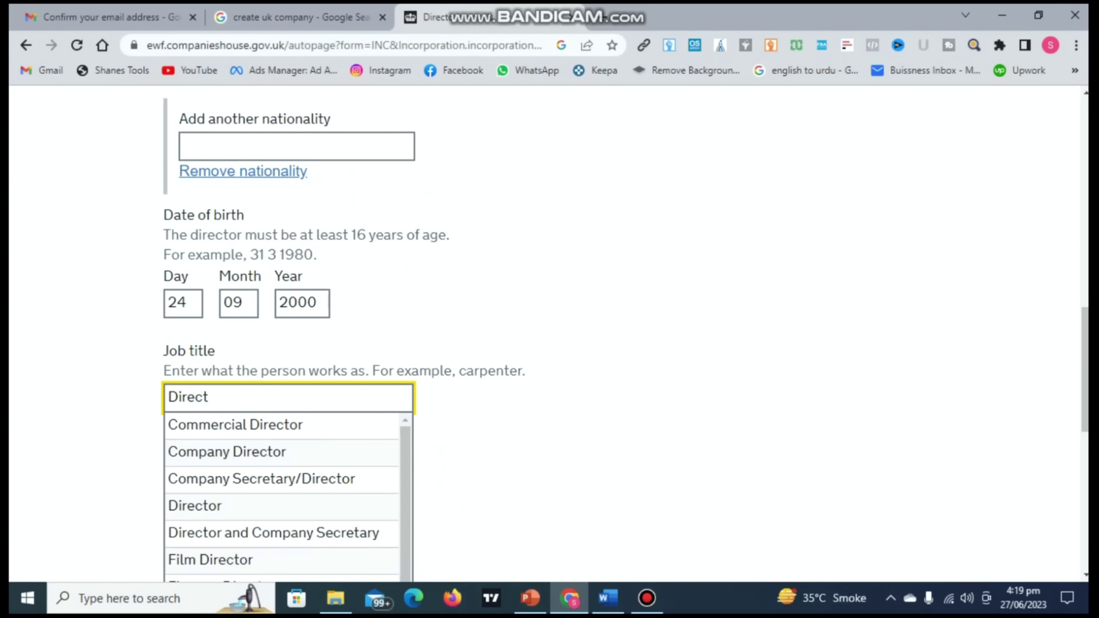
key(Down)
key(Down)
key(Down)
key(Down)
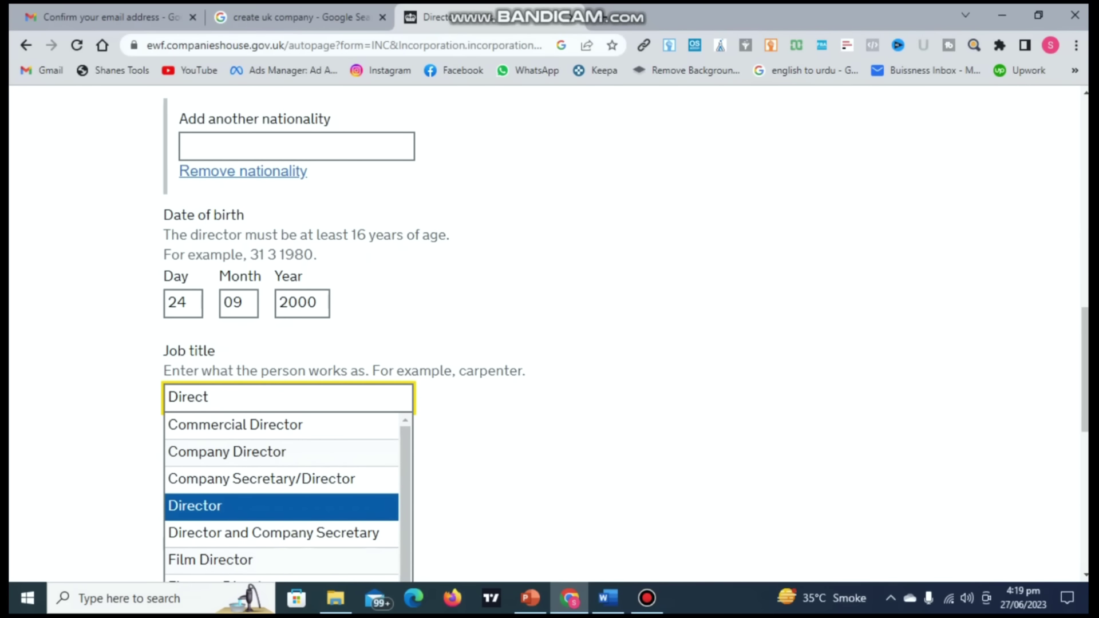
key(Up)
key(Up)
key(Return)
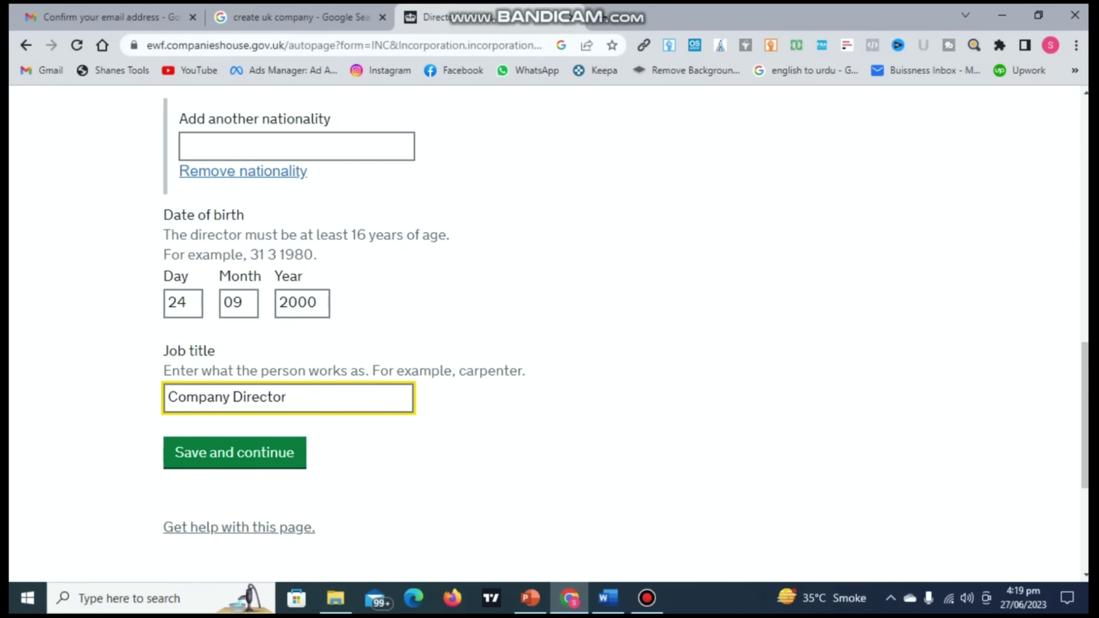
key(Return)
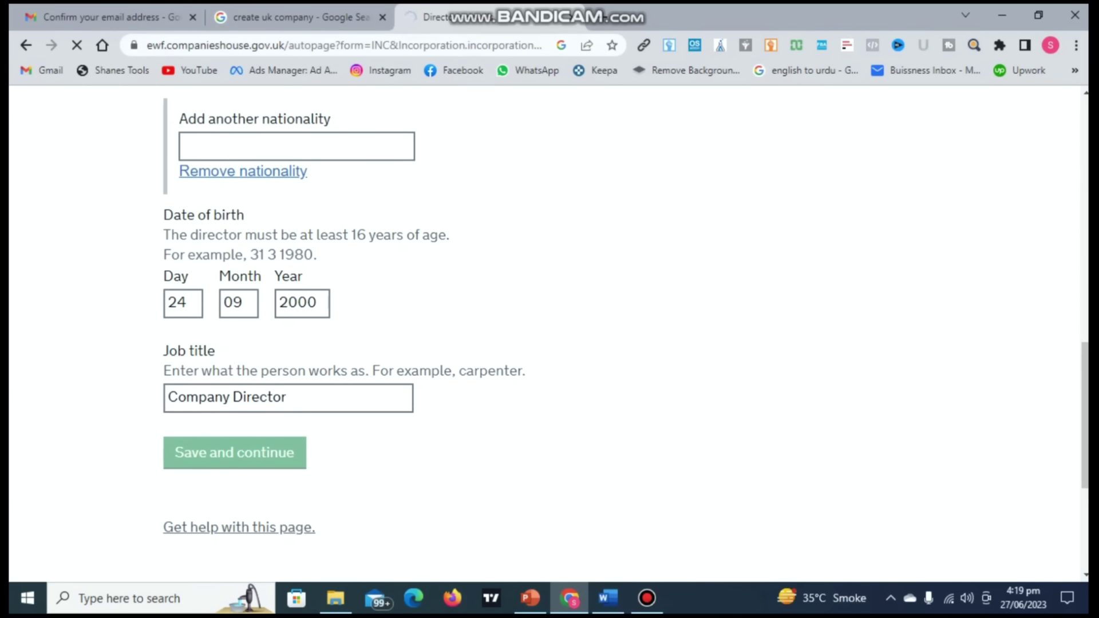
Use the existing listed address as the director's correspondence address and save.
scroll(549, 332, down, 3)
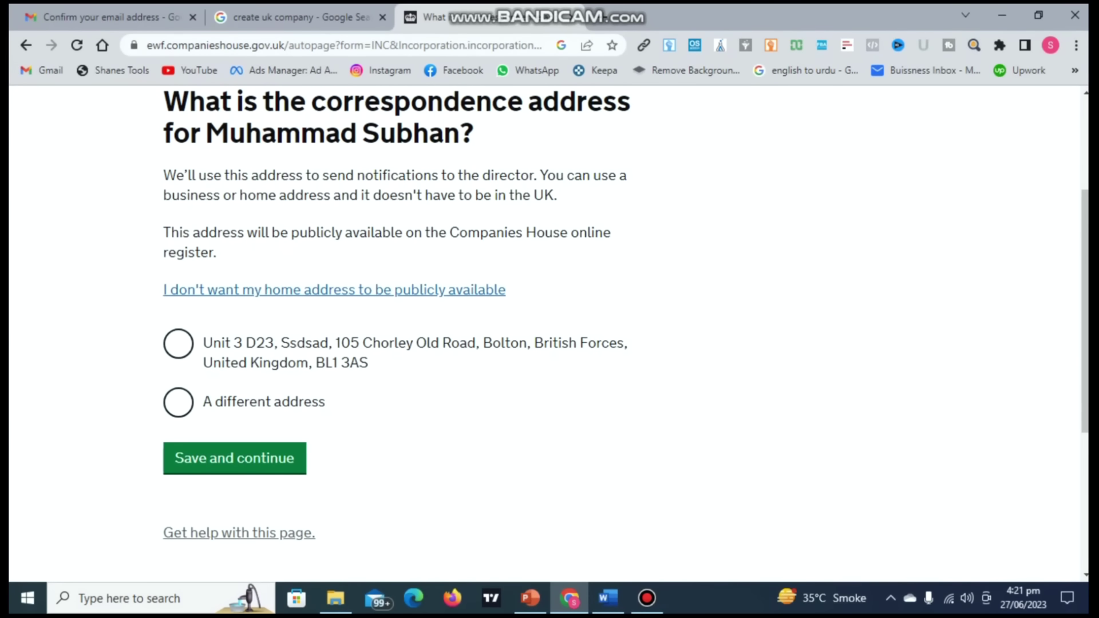
click(179, 344)
click(235, 541)
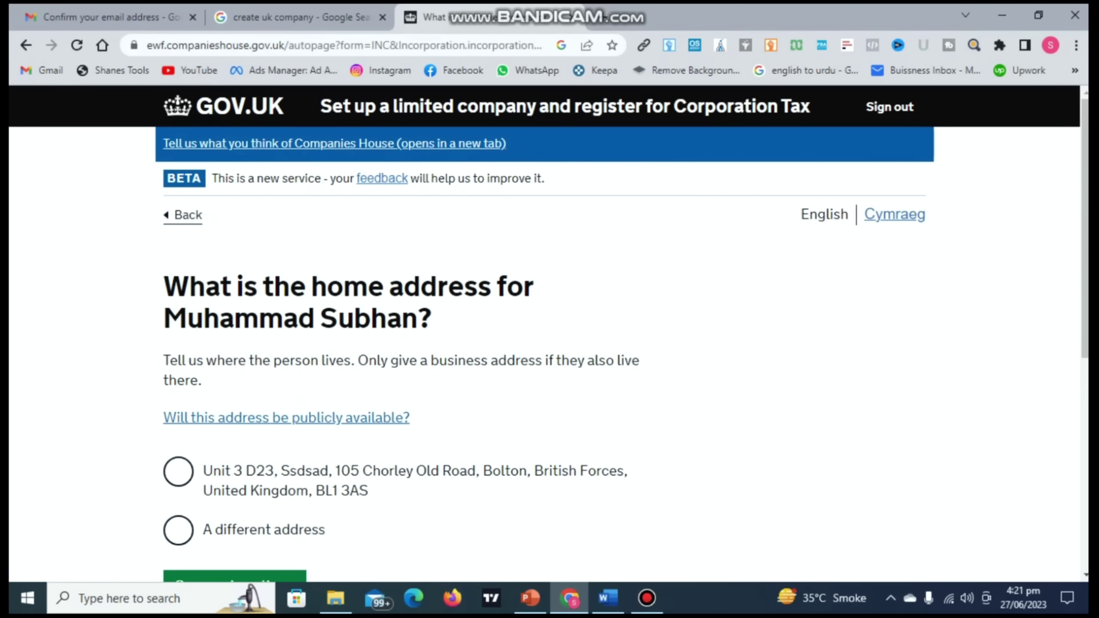
Choose a different address for the director's home address and continue.
scroll(548, 332, down, 3)
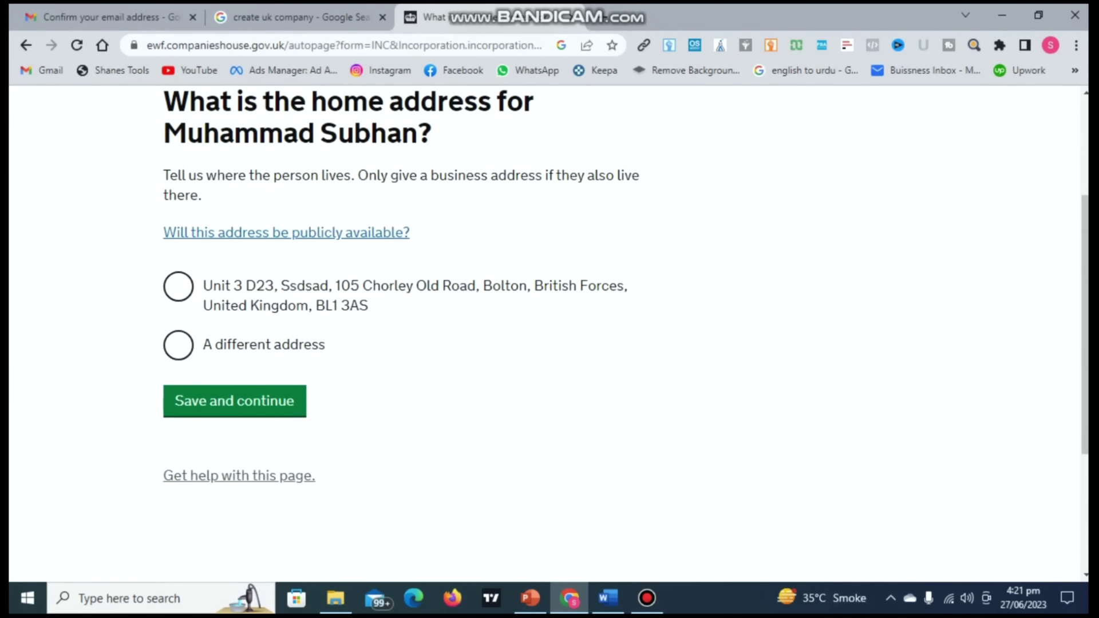
click(178, 345)
key(Return)
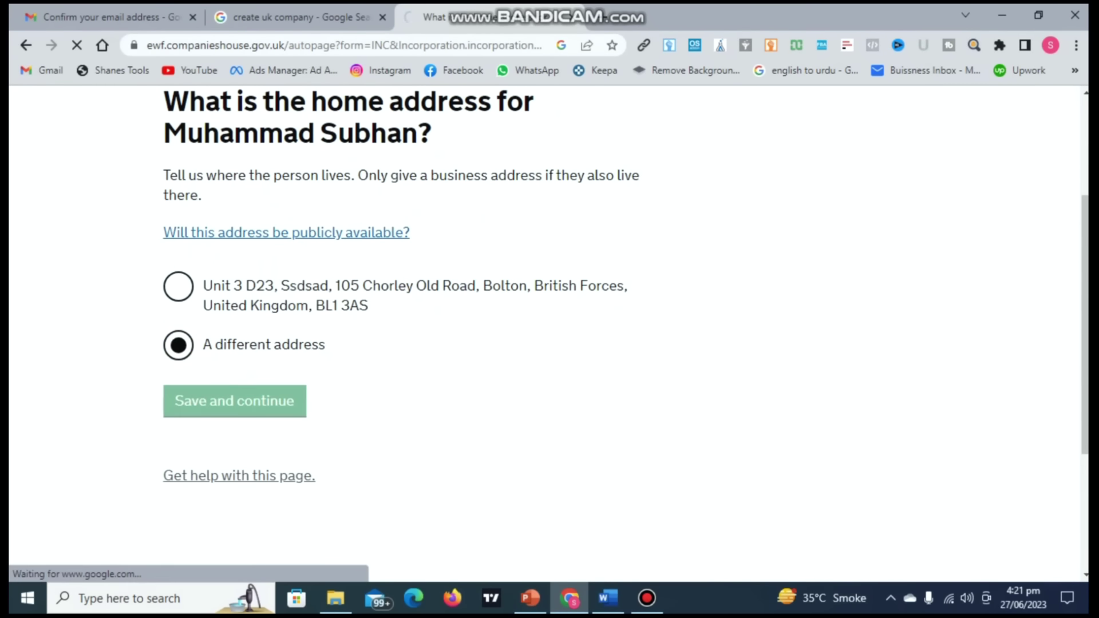
scroll(549, 332, down, 3)
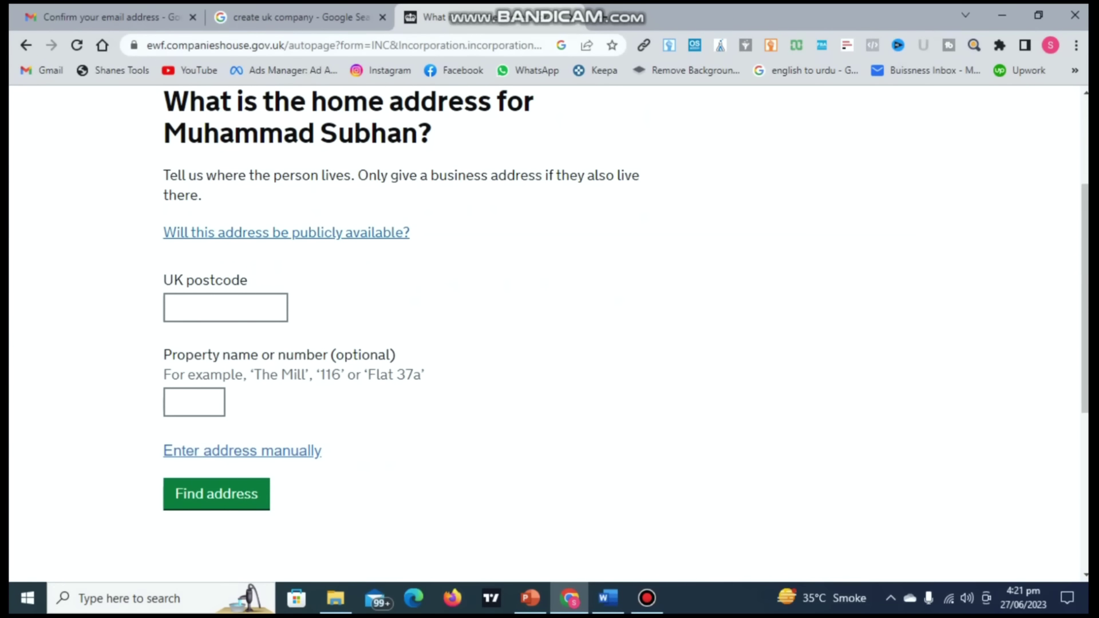
Enter the director's home address by hand: property number, first address line and town.
click(242, 451)
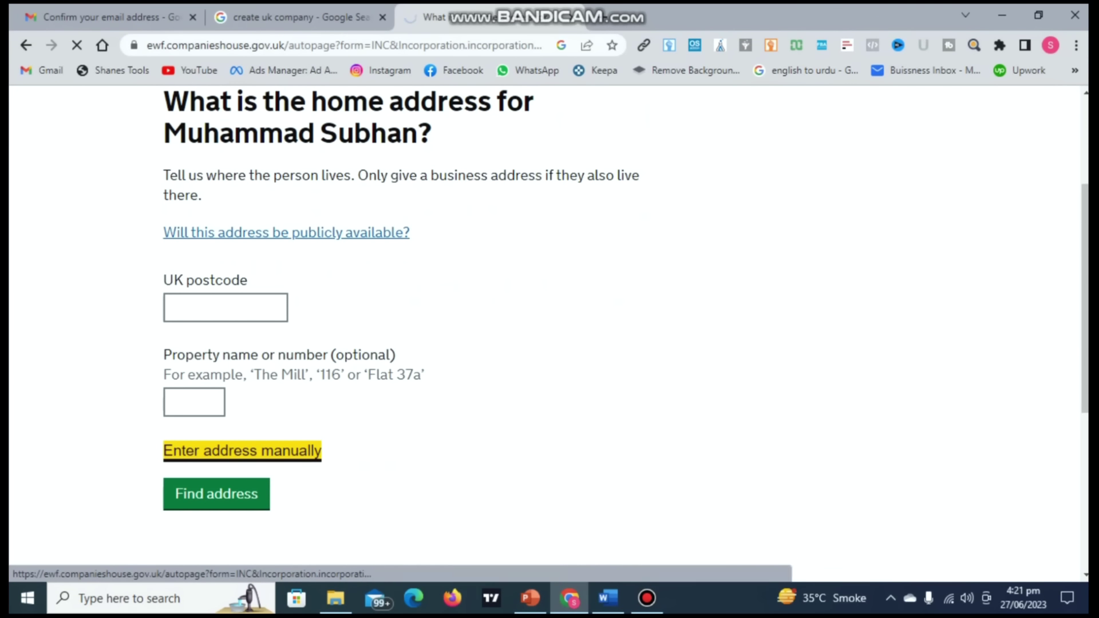
scroll(548, 332, down, 5)
scroll(548, 332, down, 3)
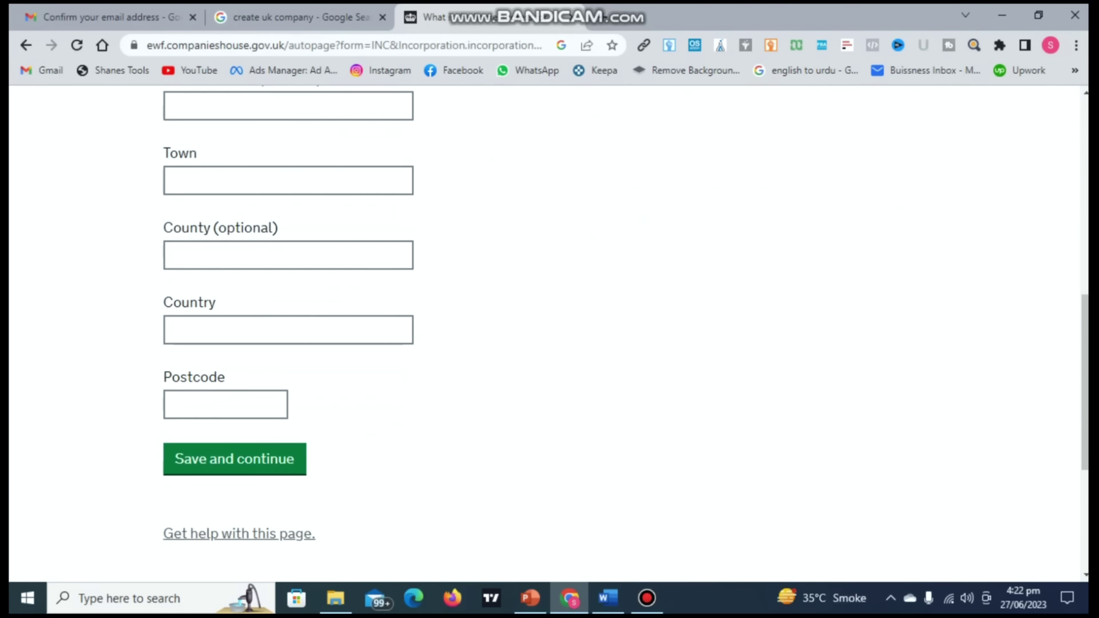
scroll(549, 332, up, 7)
click(194, 328)
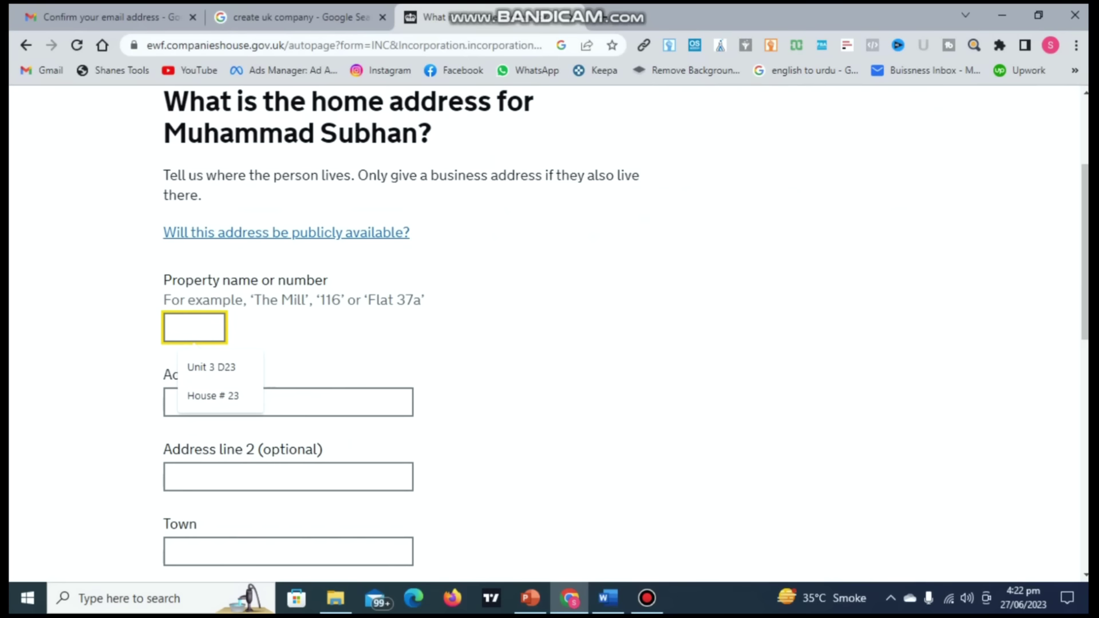
key(Tab)
key(Down)
key(Up)
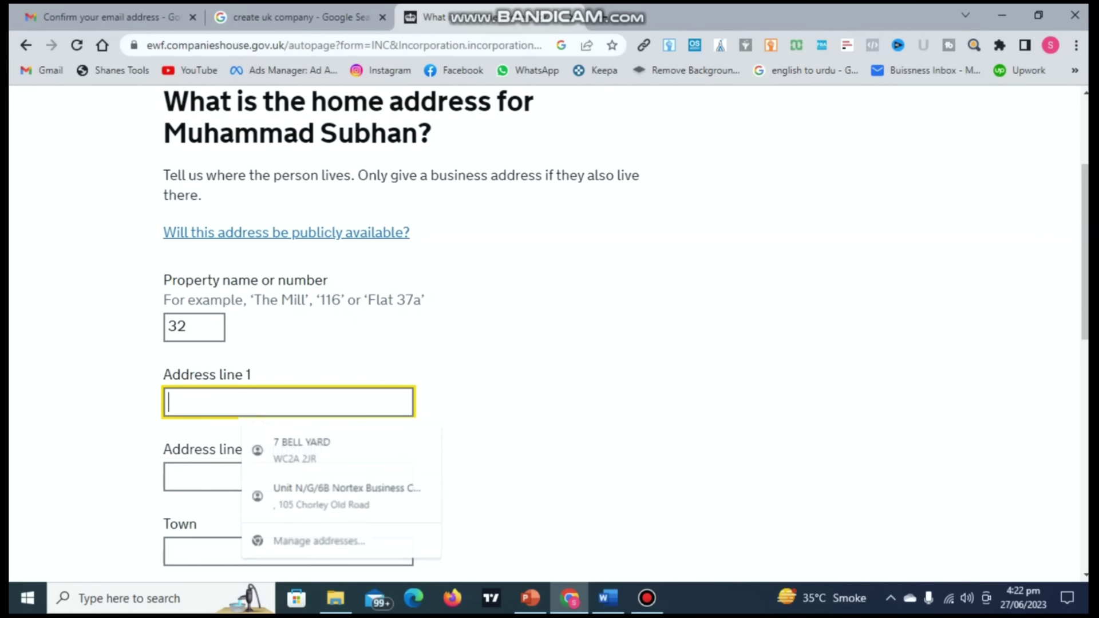
text(dasd)
key(BackSpace)
key(BackSpace)
key(BackSpace)
key(BackSpace)
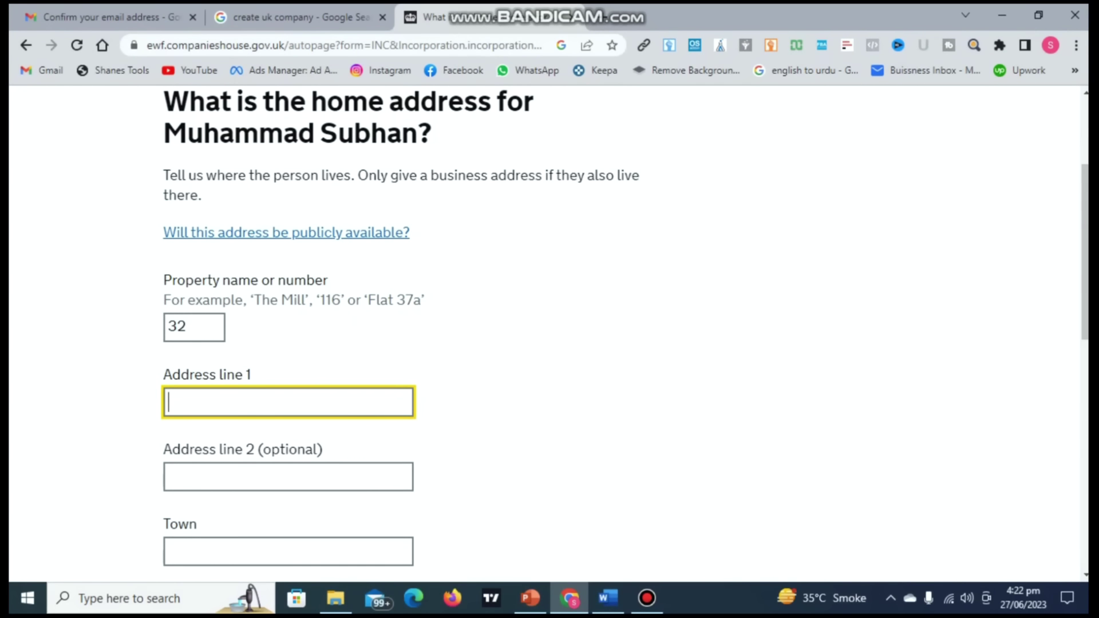
text(hou)
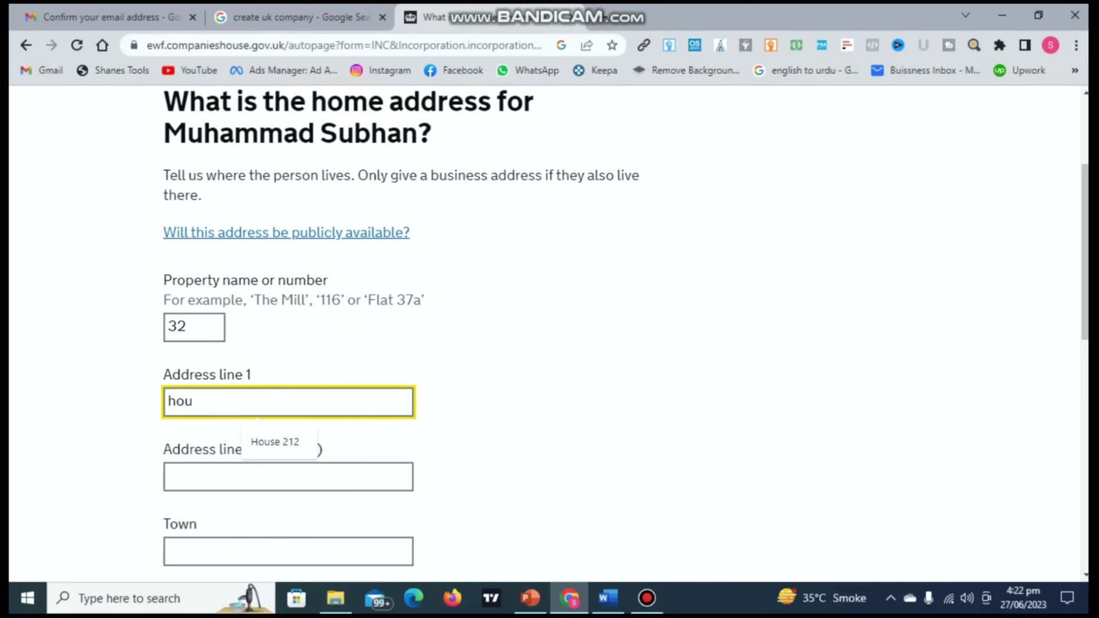
key(Down)
key(Return)
key(Tab)
key(Tab)
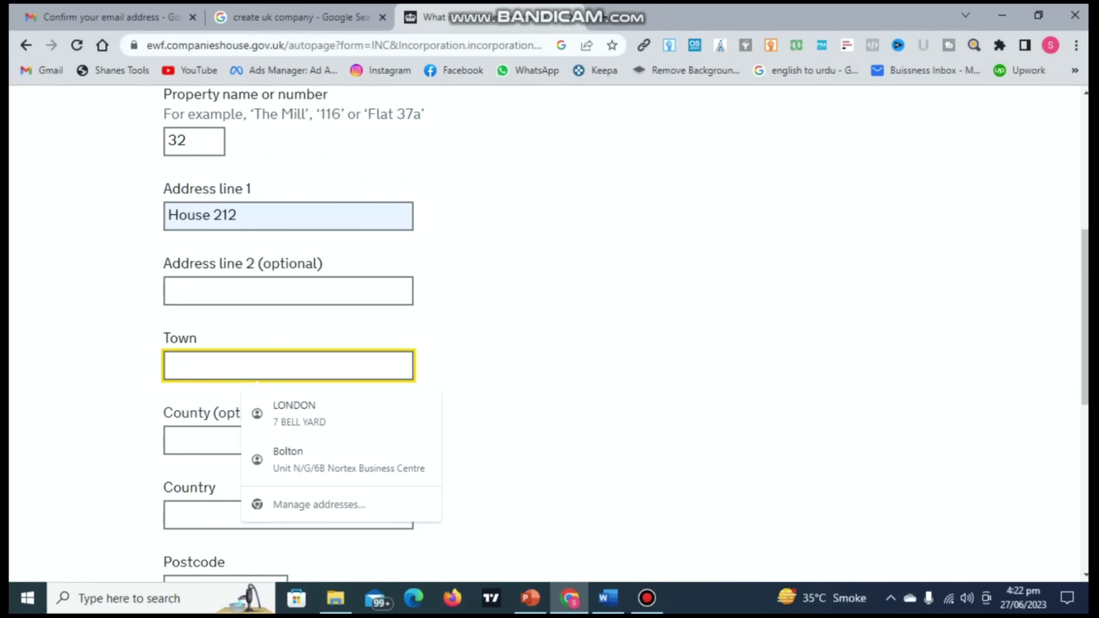
text(Lah)
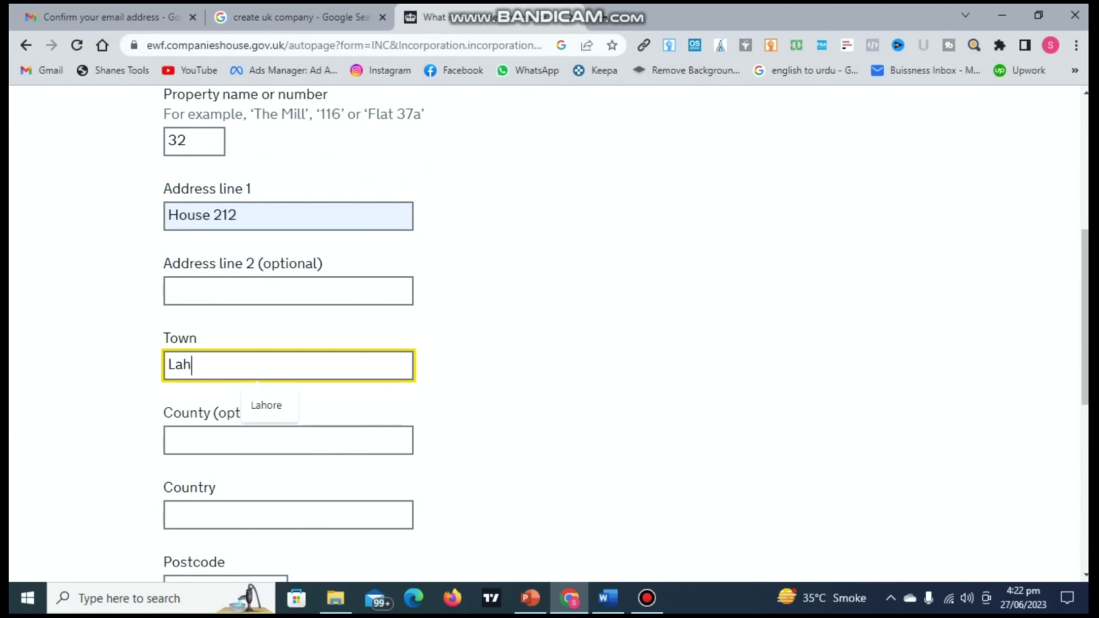
text(ore)
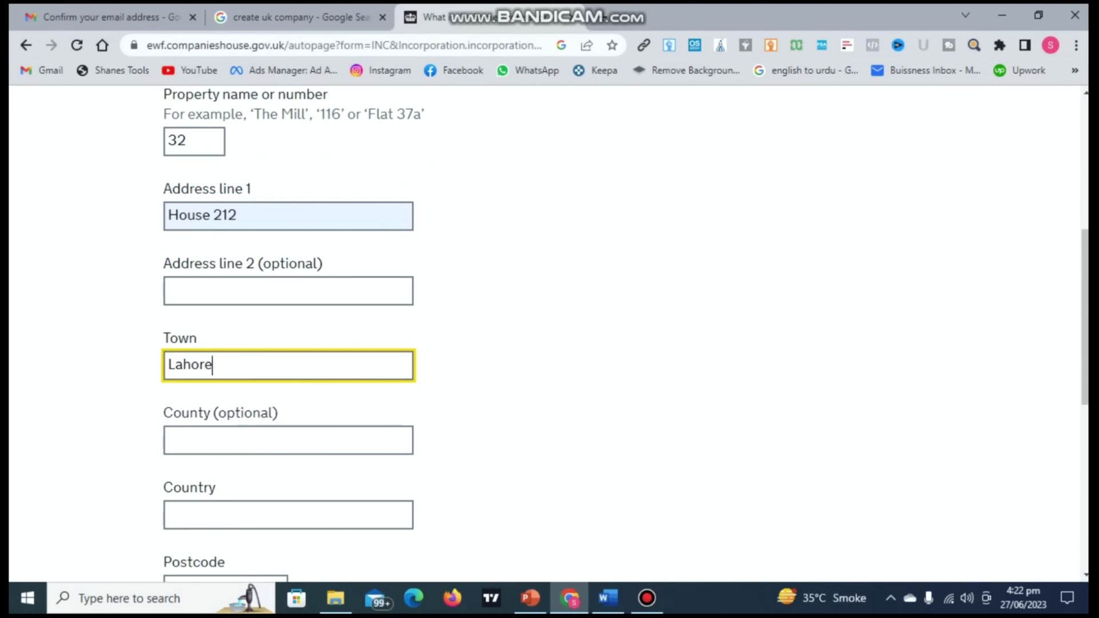
Set the country to Pakistan, add the postcode, then save and confirm the home address.
click(288, 514)
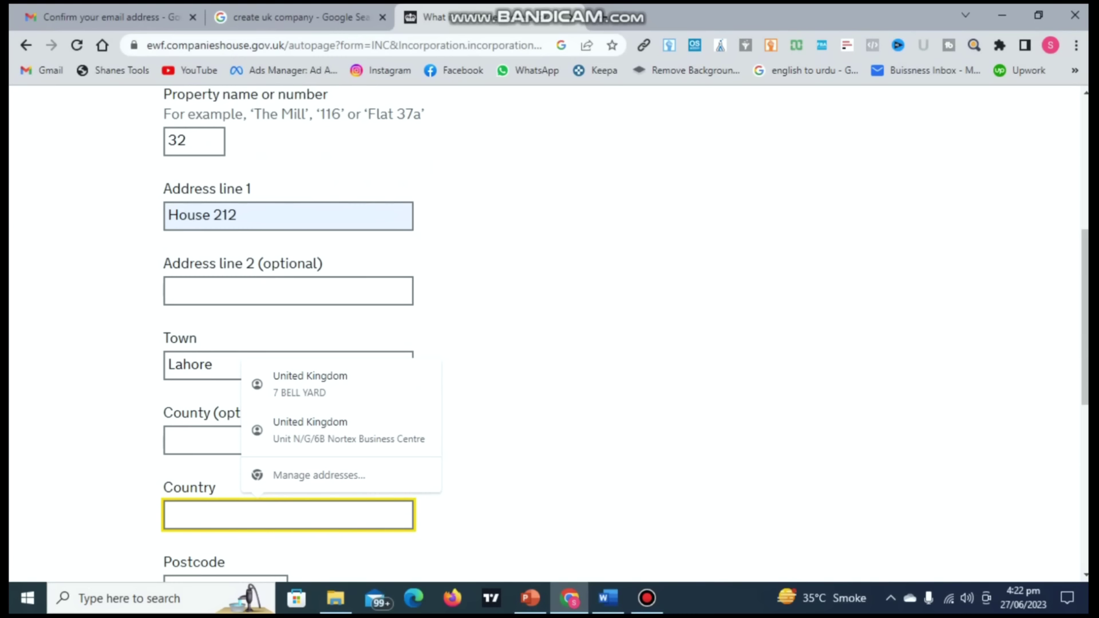
text(Paki)
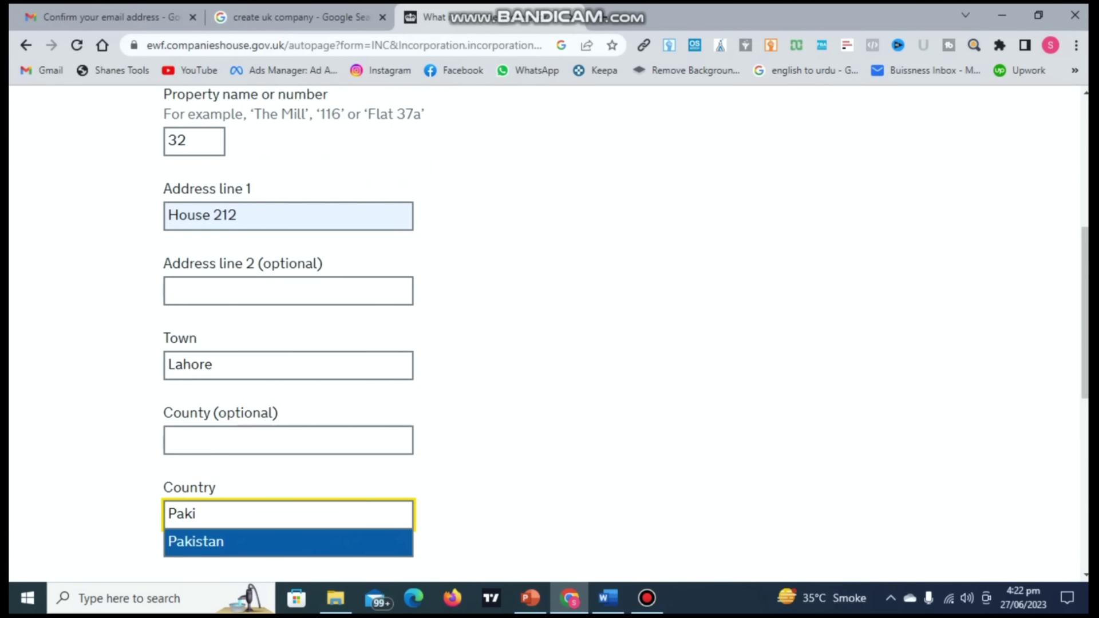
key(Return)
scroll(550, 332, down, 3)
click(225, 405)
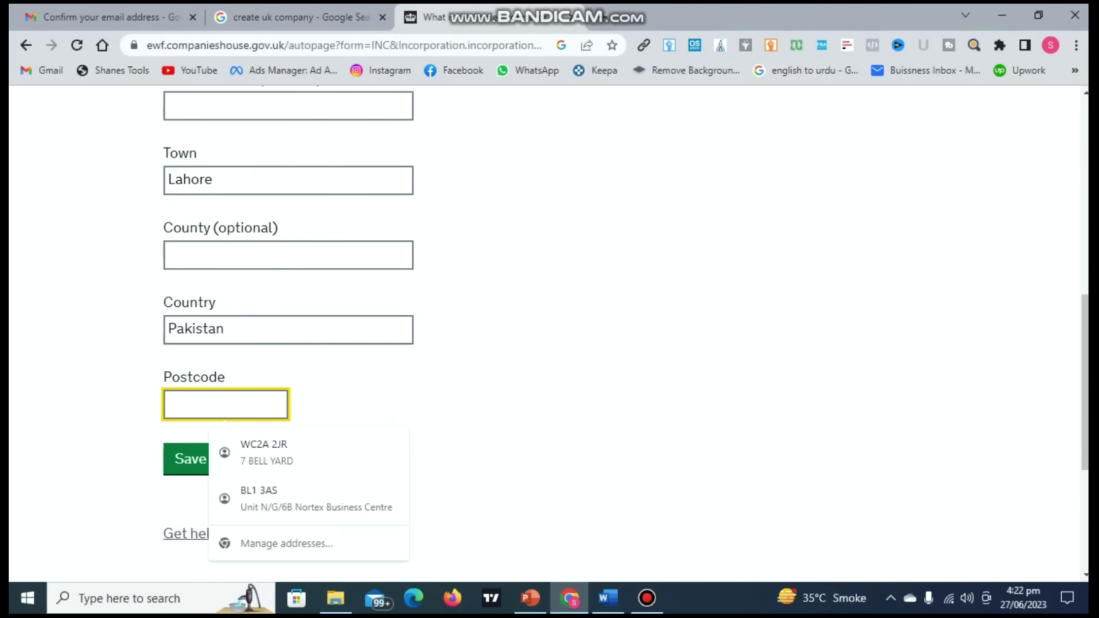
text(6)
key(BackSpace)
text(54920)
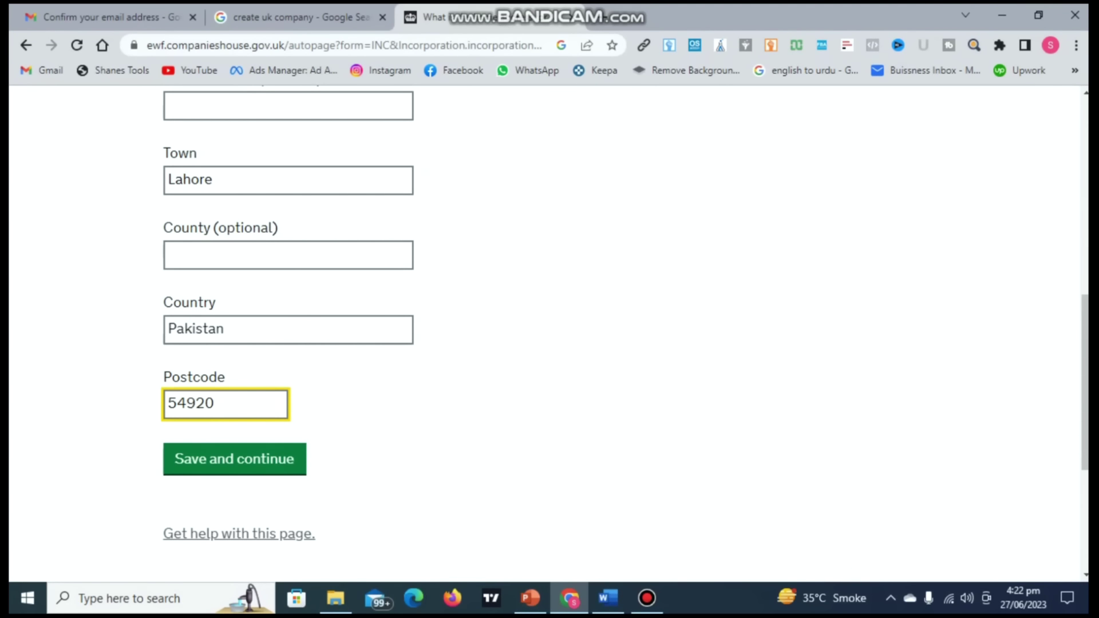
key(Tab)
key(Return)
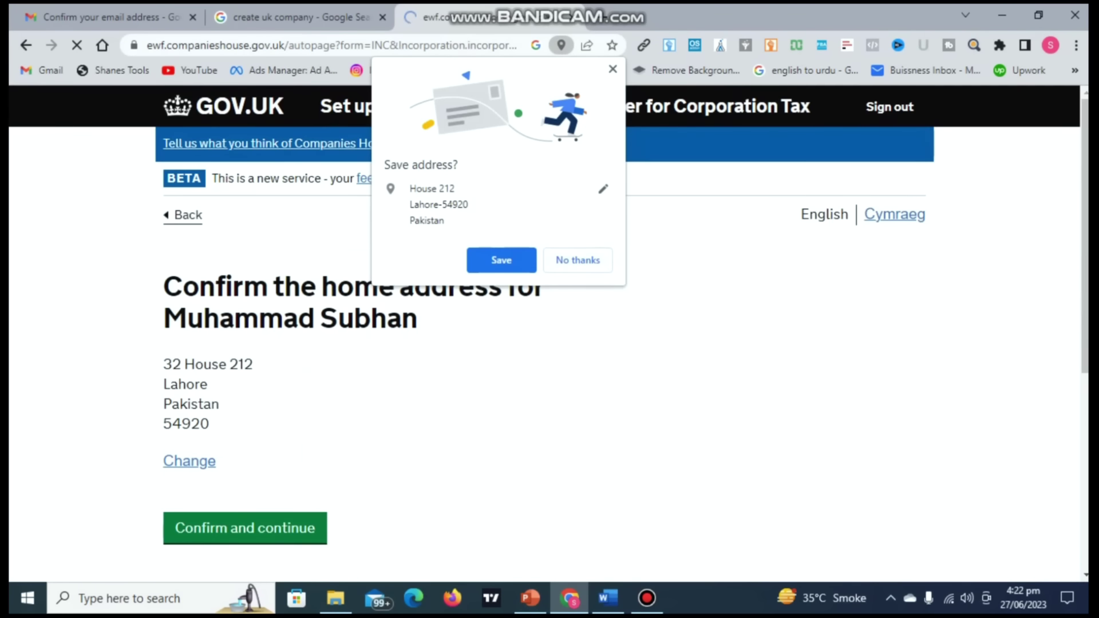
key(Tab)
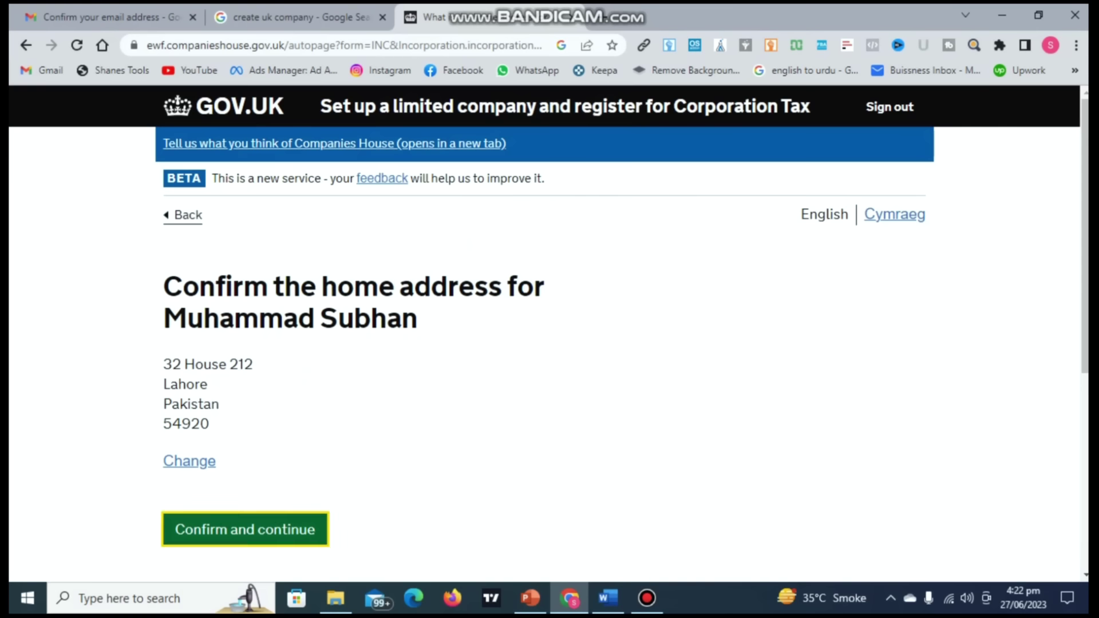
key(Return)
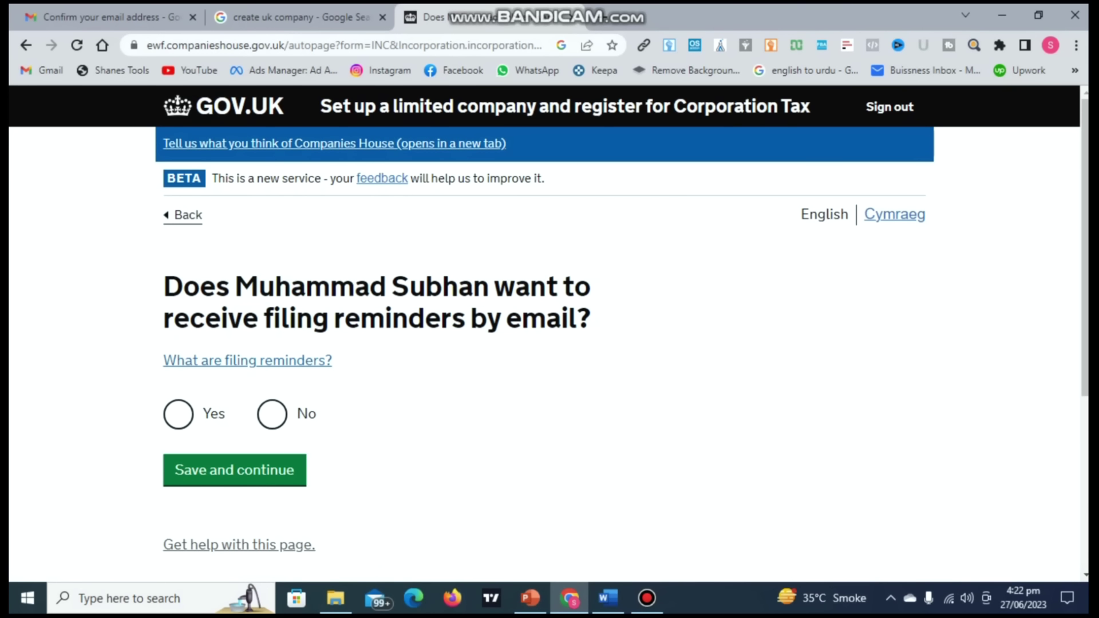
Opt in to email filing reminders on the existing email and add no other director.
click(178, 414)
key(Return)
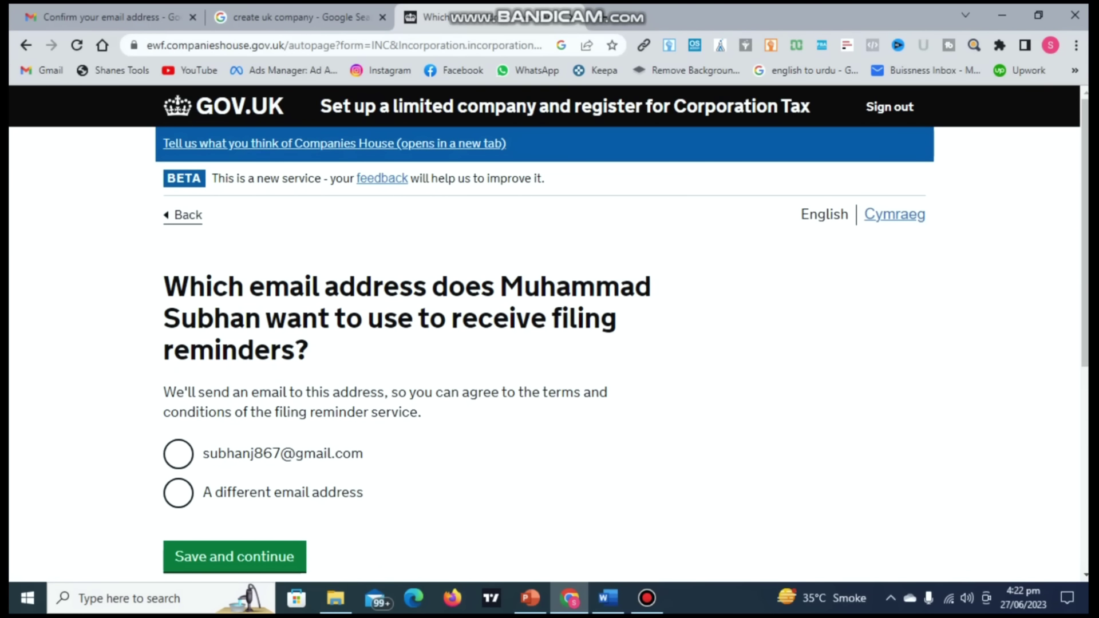
click(178, 453)
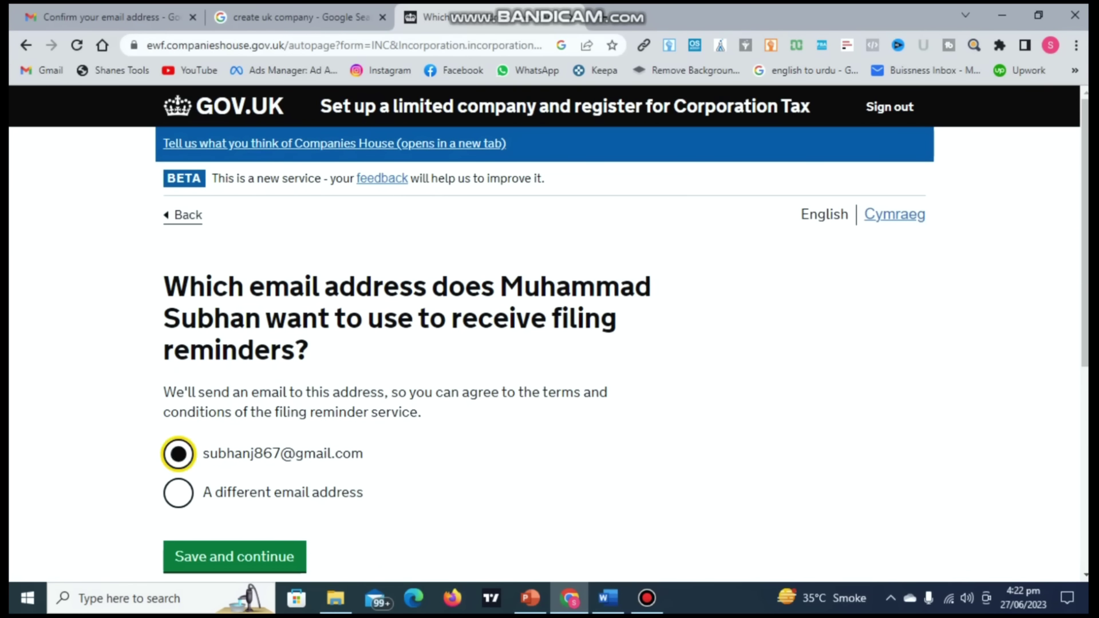
key(Return)
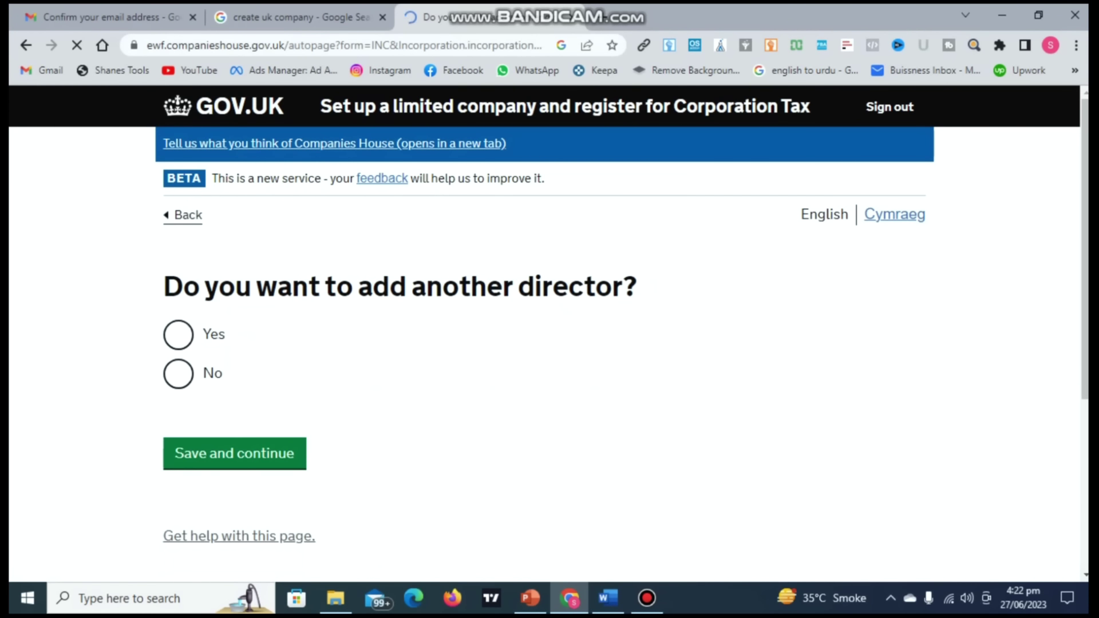
click(178, 374)
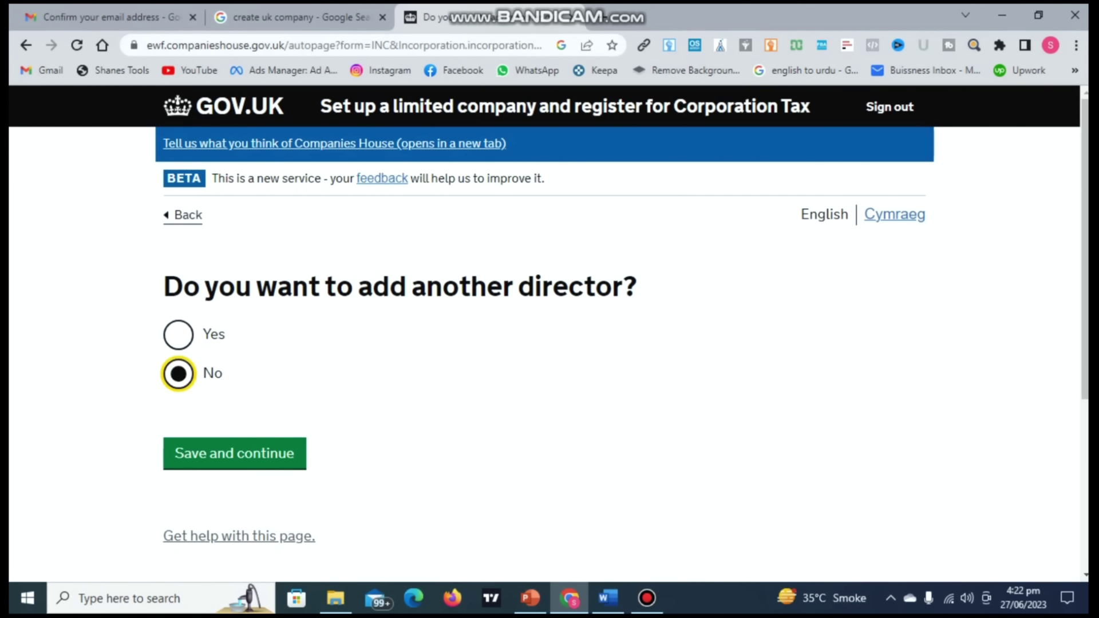
click(235, 453)
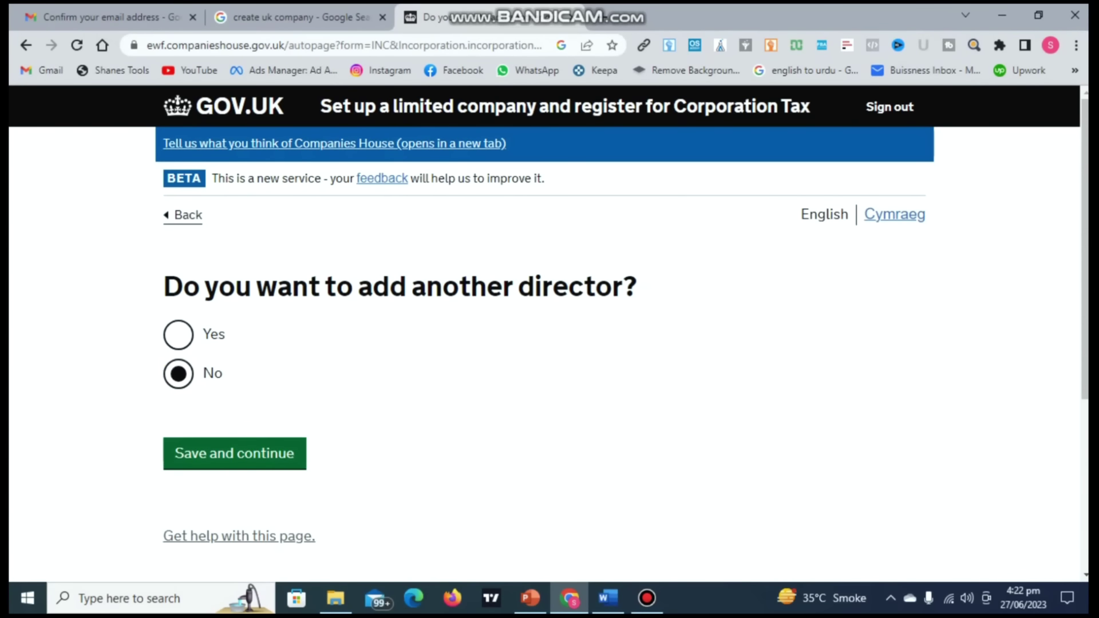
Tick the director's residence and consent confirmations and save the director details.
scroll(550, 332, down, 5)
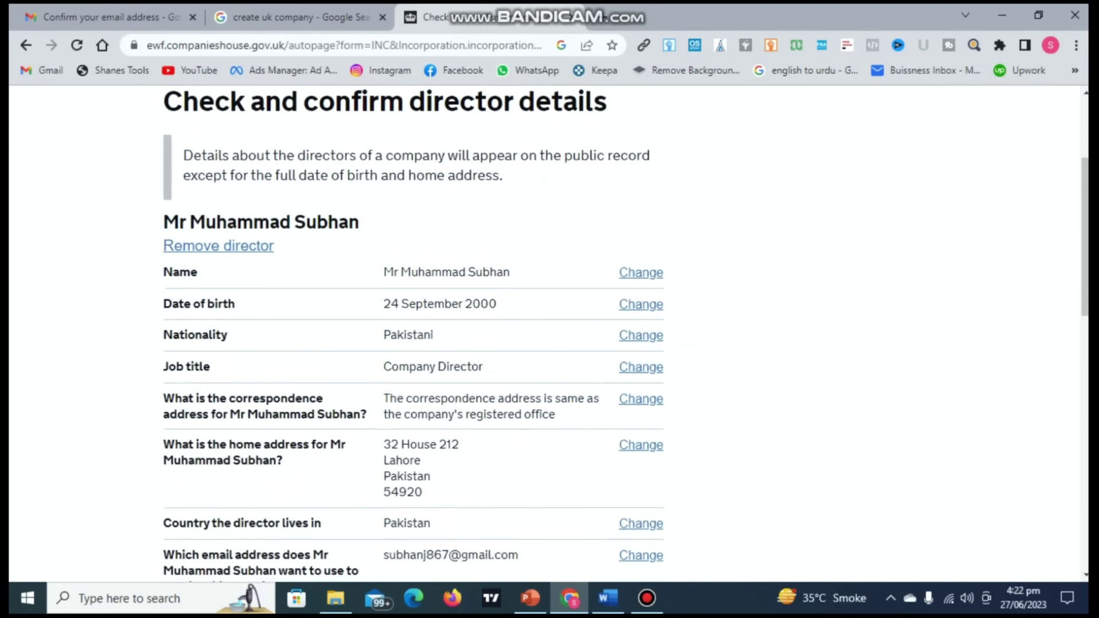
scroll(549, 332, down, 4)
scroll(550, 332, down, 5)
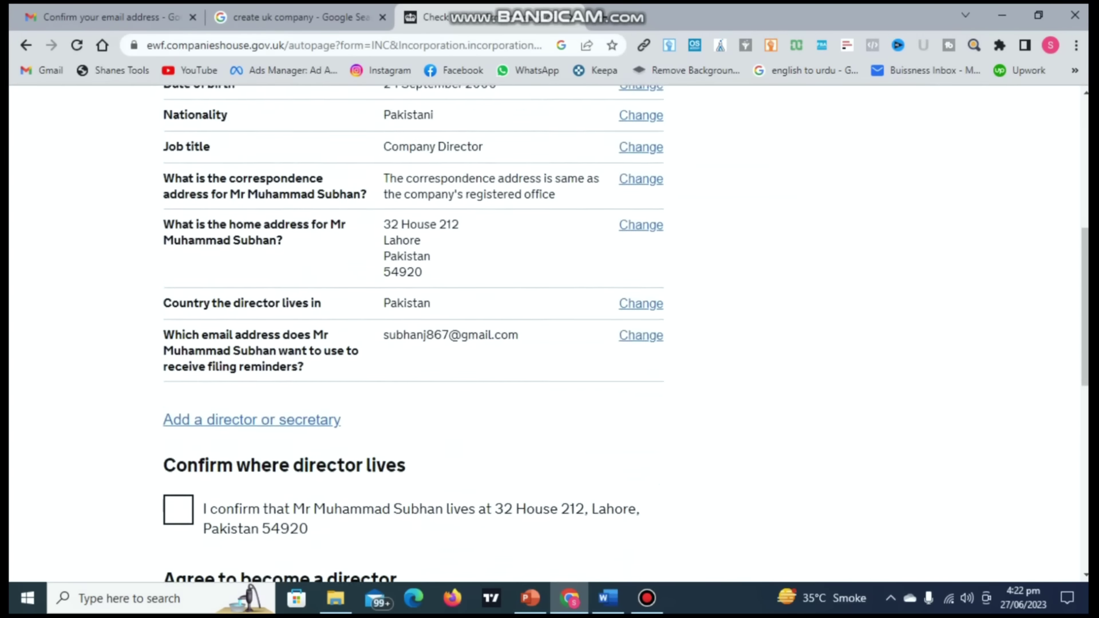
click(178, 358)
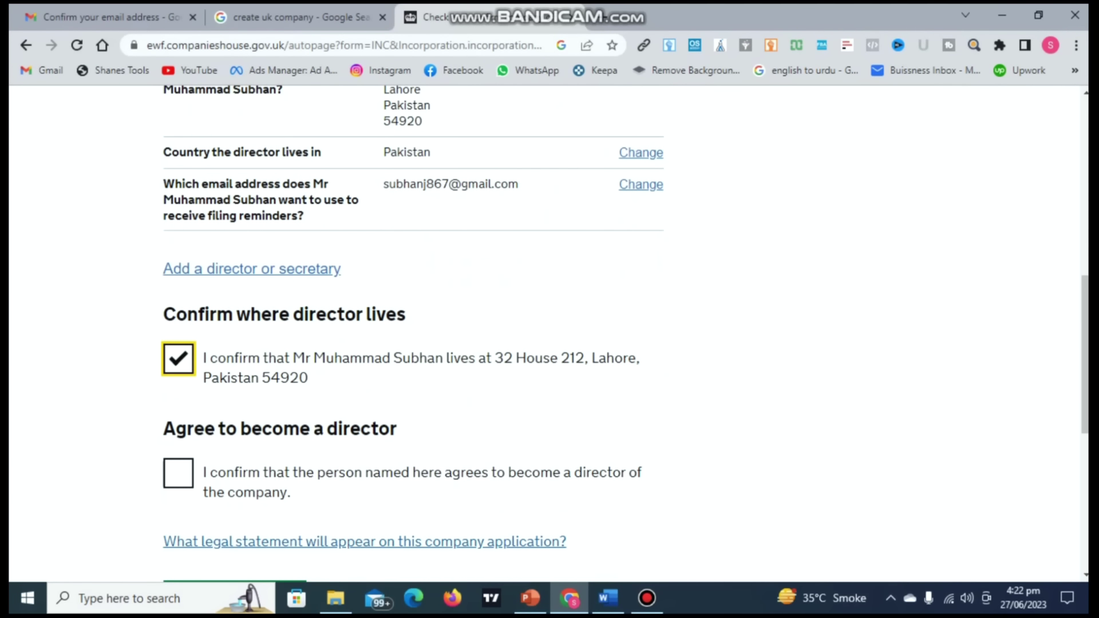
click(178, 473)
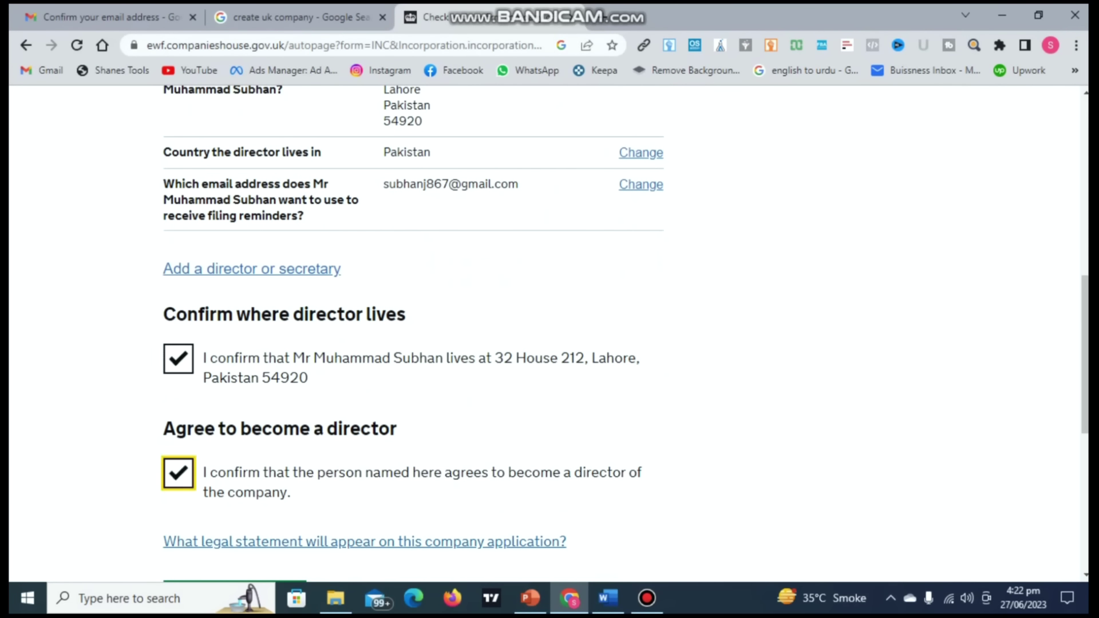
scroll(550, 332, up, 6)
scroll(549, 332, down, 13)
key(Tab)
key(Tab)
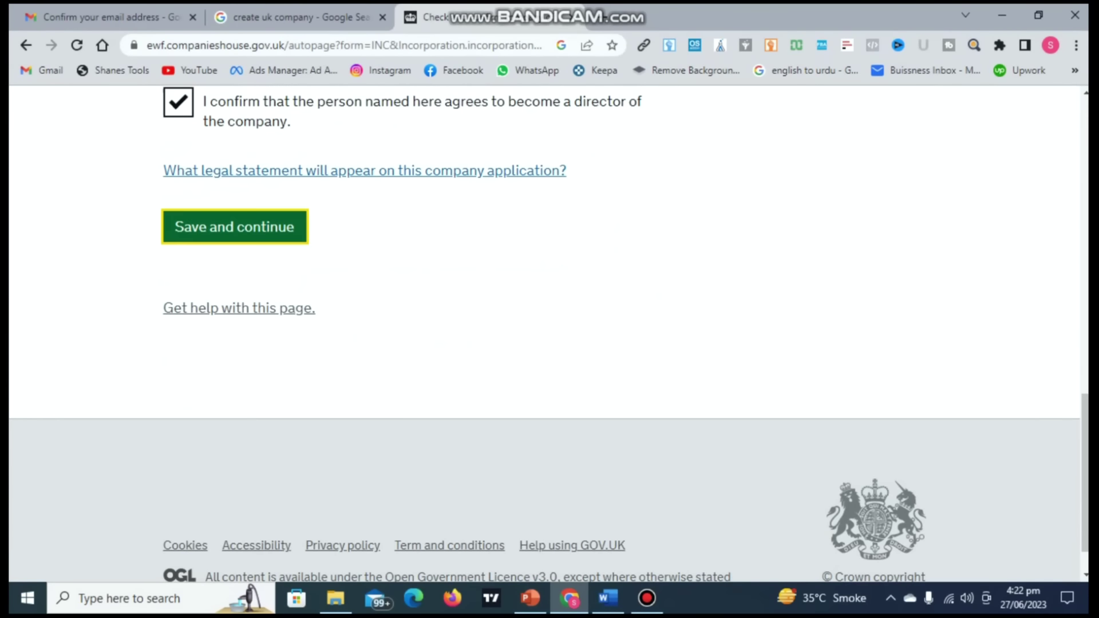
key(Return)
scroll(550, 332, down, 5)
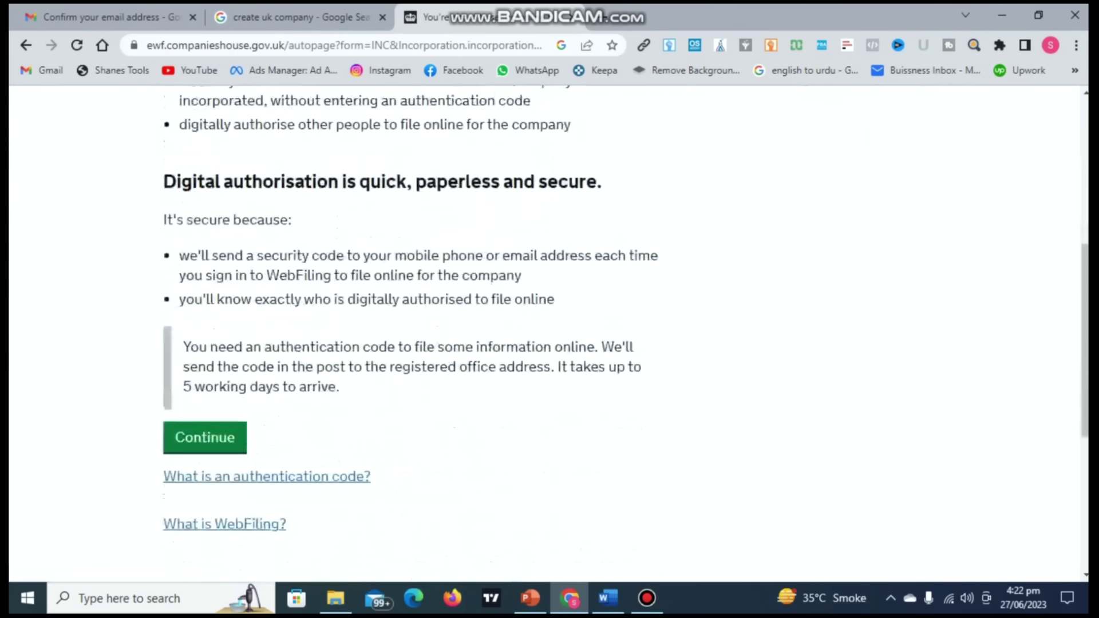
Choose Yes to digitally authorise directors and select the sole director.
click(204, 438)
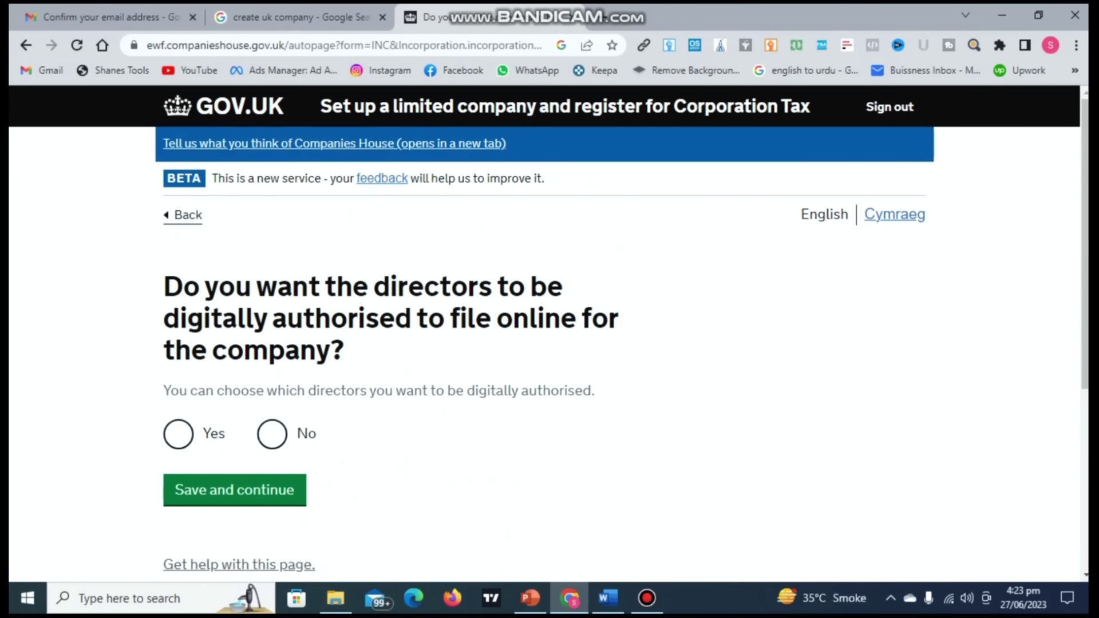
click(178, 433)
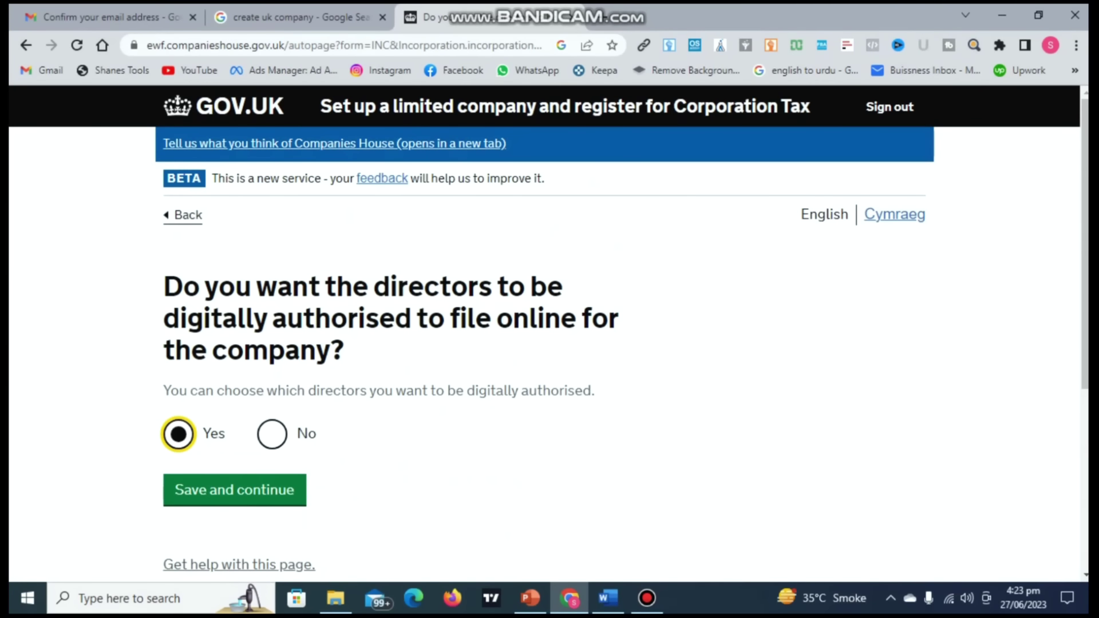
click(234, 490)
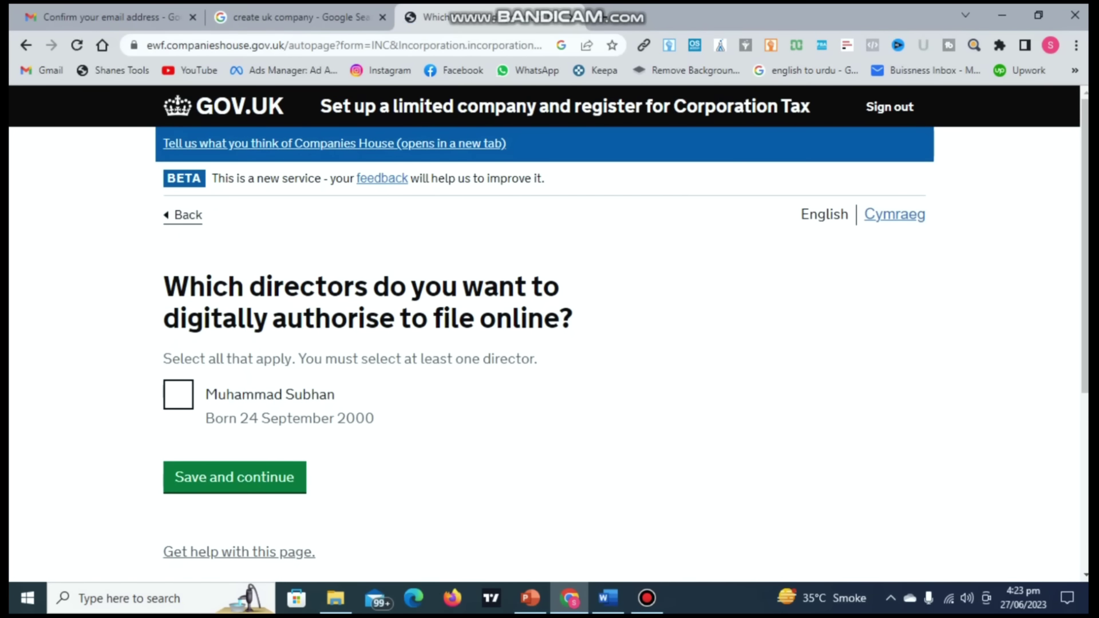
click(178, 394)
click(234, 478)
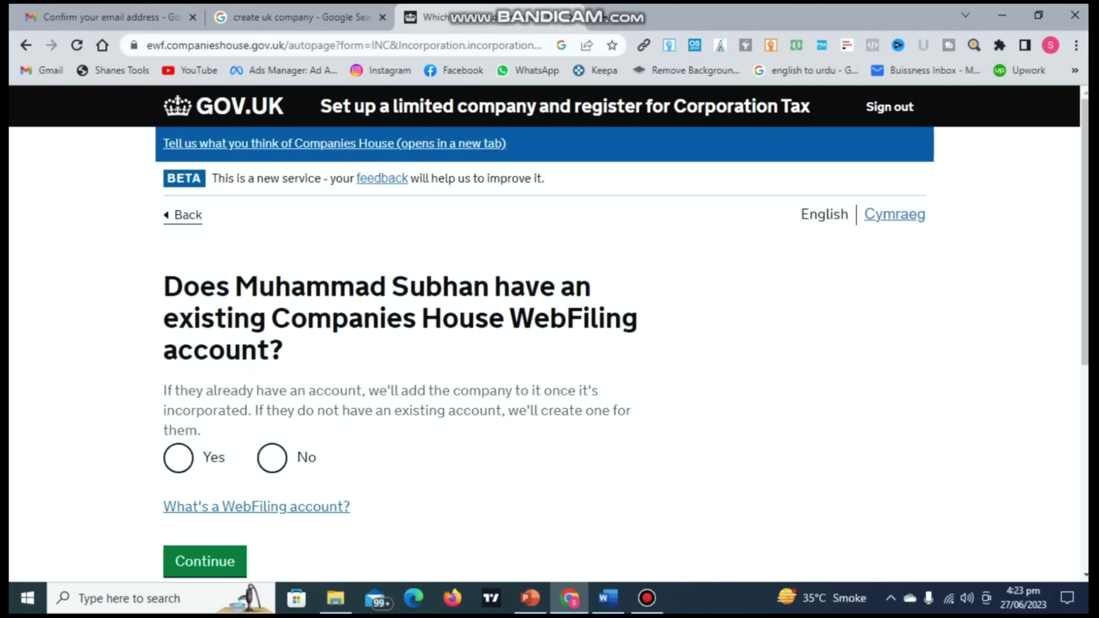
Create a new WebFiling account on the existing email and accept the authorisation summary.
click(272, 458)
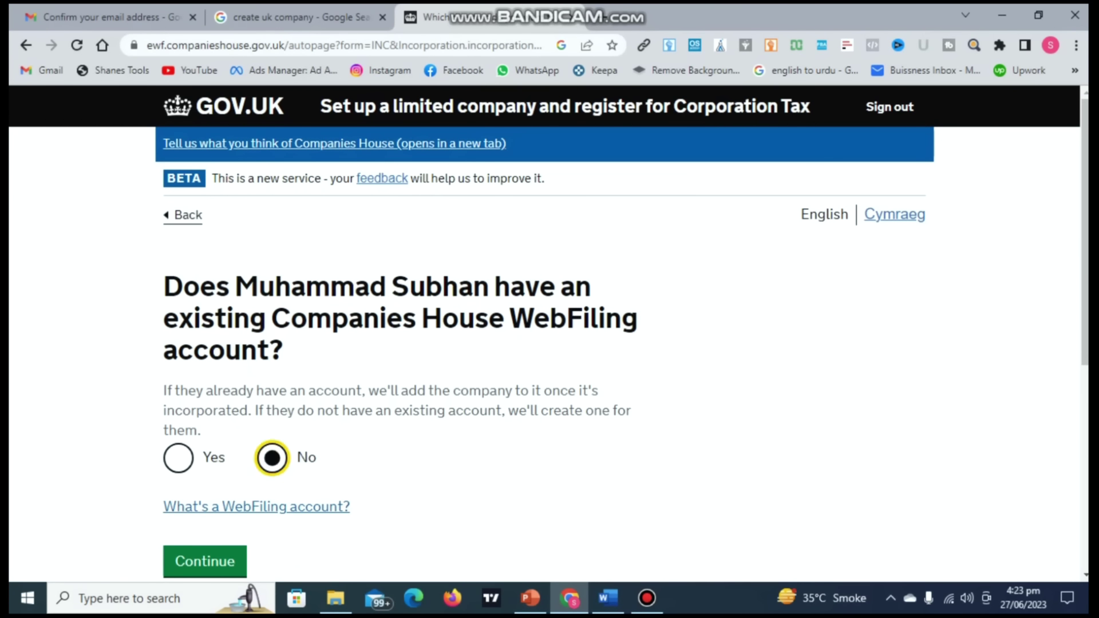
click(204, 561)
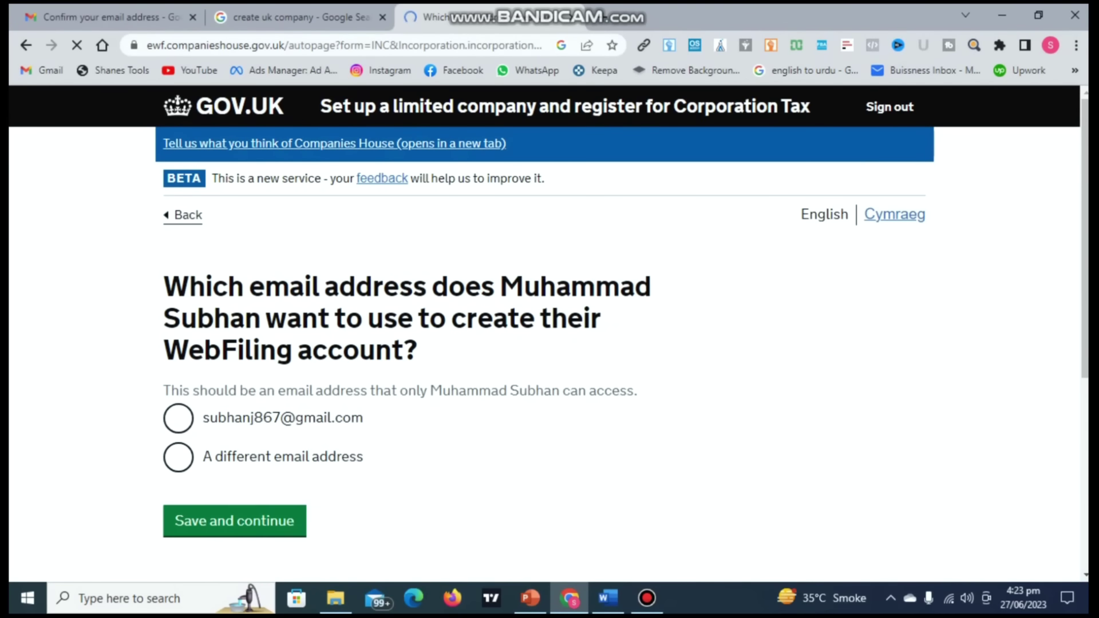
click(178, 418)
click(234, 522)
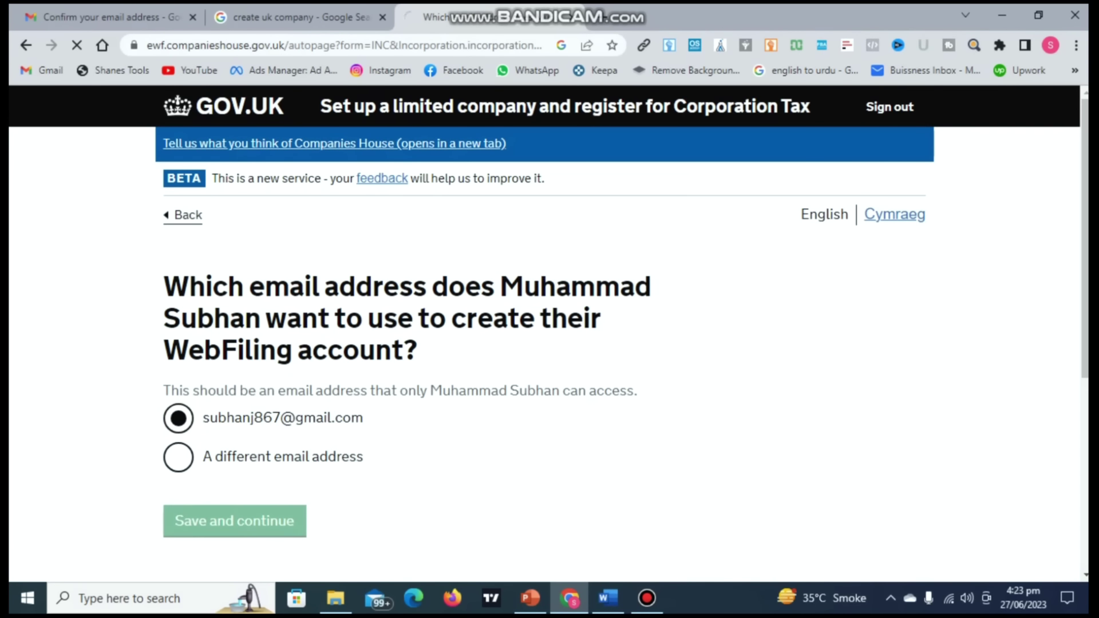
scroll(550, 332, down, 4)
scroll(550, 332, down, 3)
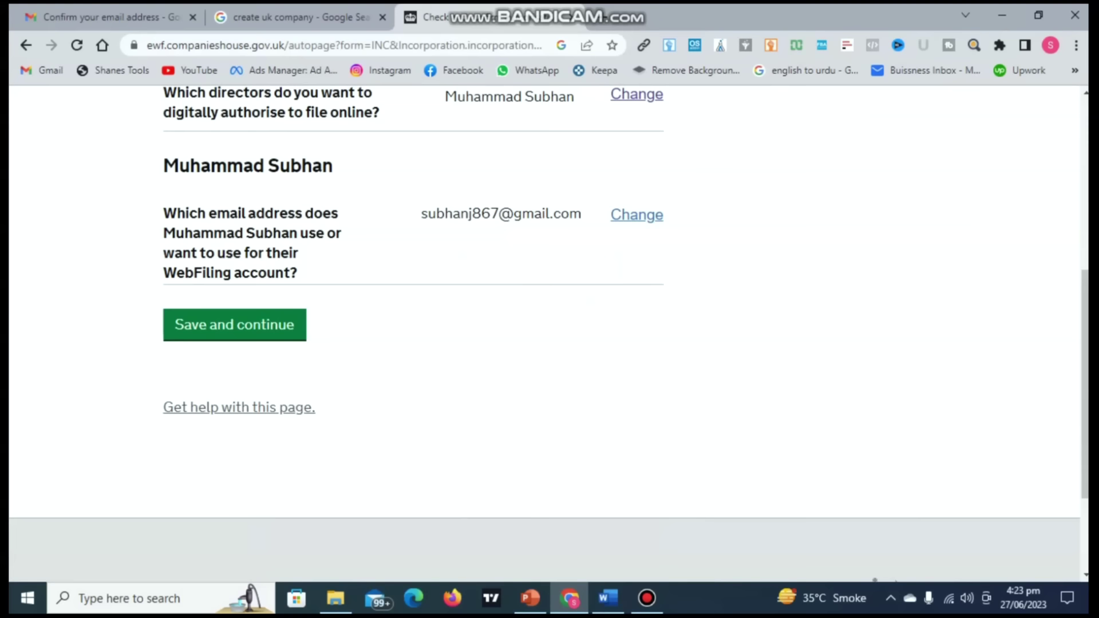
click(235, 324)
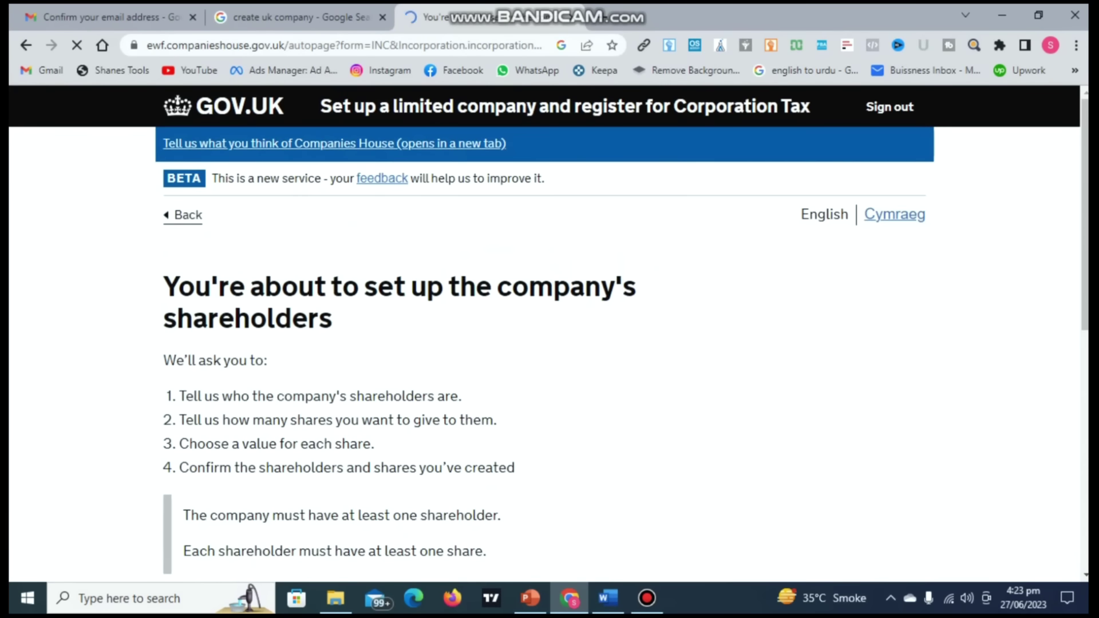
Make the person a shareholder, add no other shareholder, and confirm the shareholder details.
scroll(549, 332, down, 3)
click(235, 500)
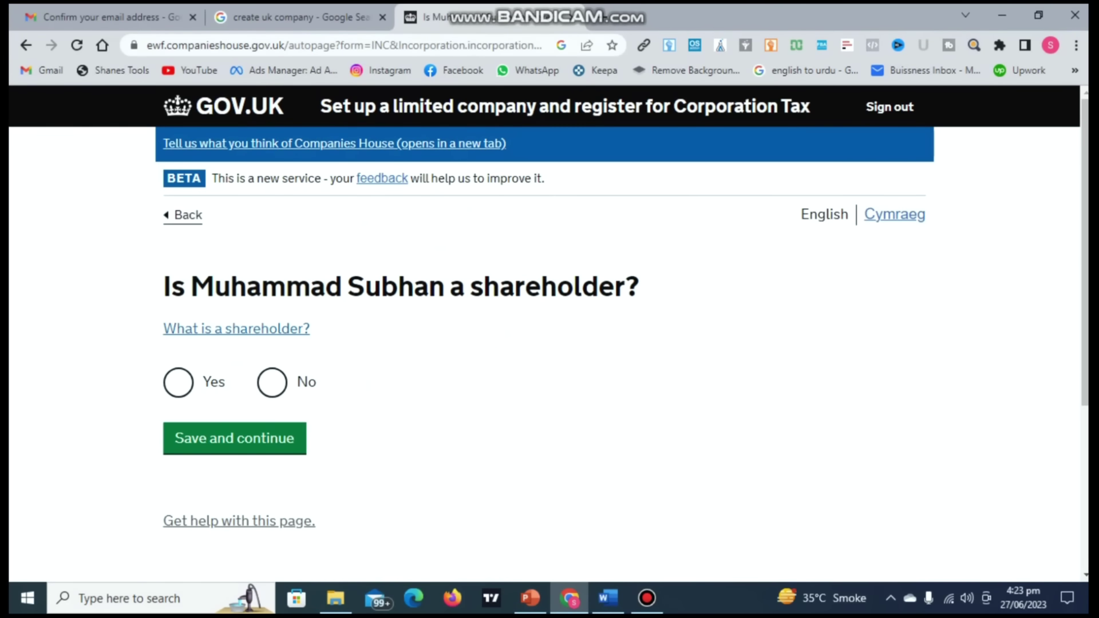
click(178, 382)
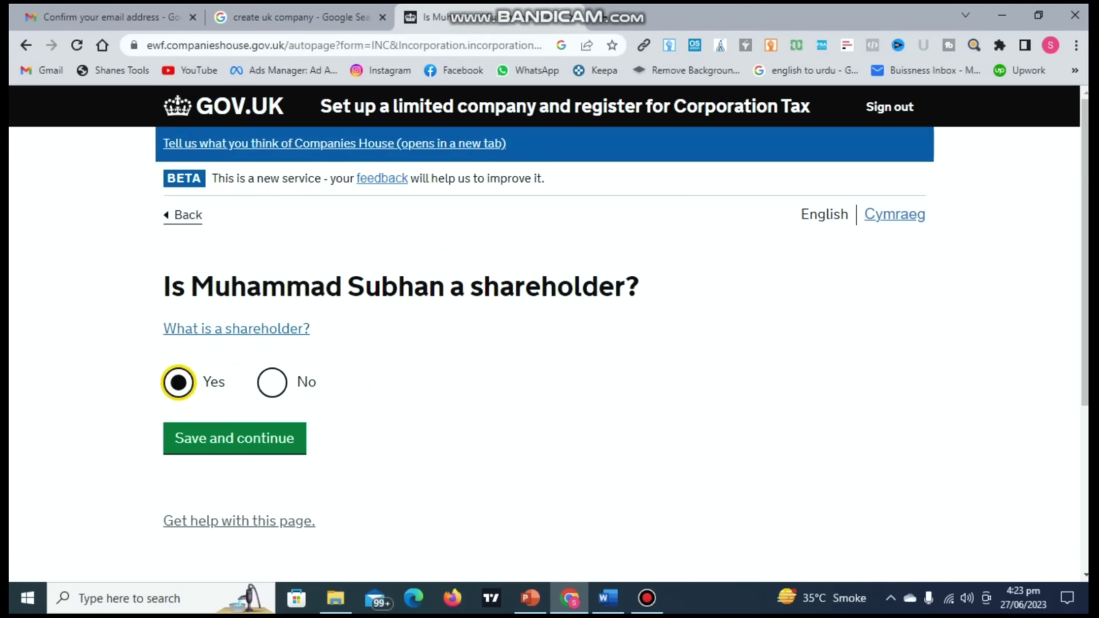
click(235, 438)
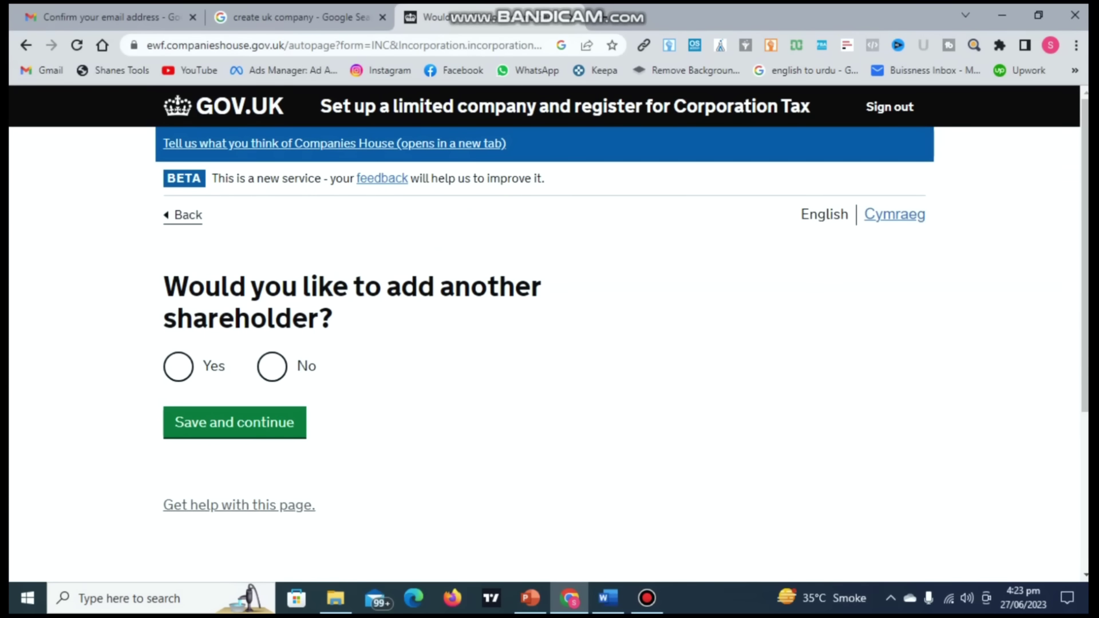
click(272, 367)
click(235, 423)
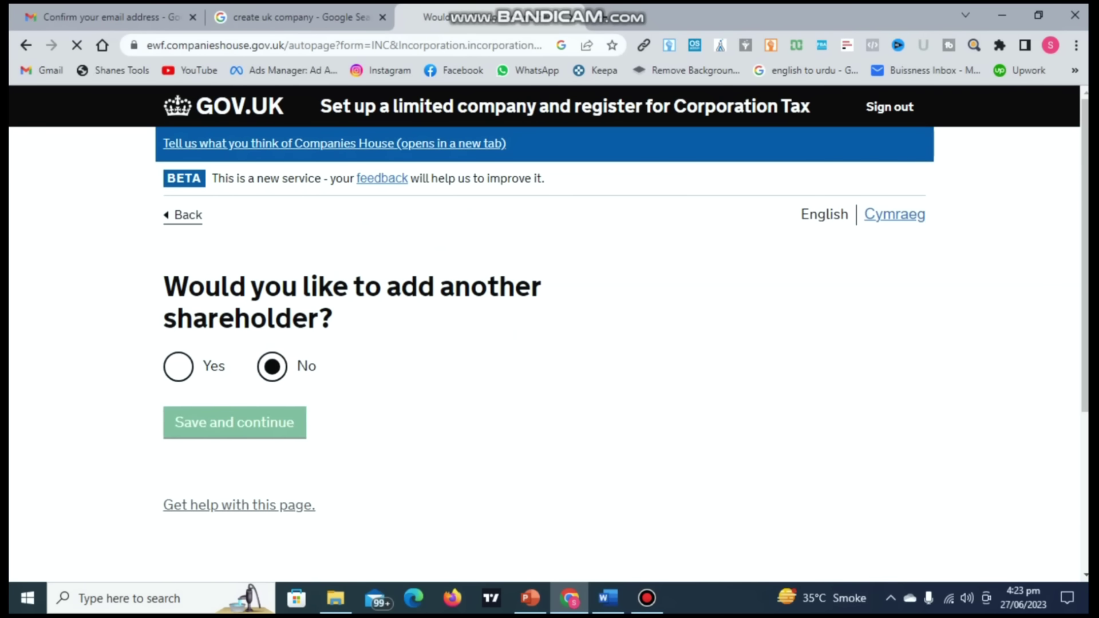
scroll(549, 332, down, 4)
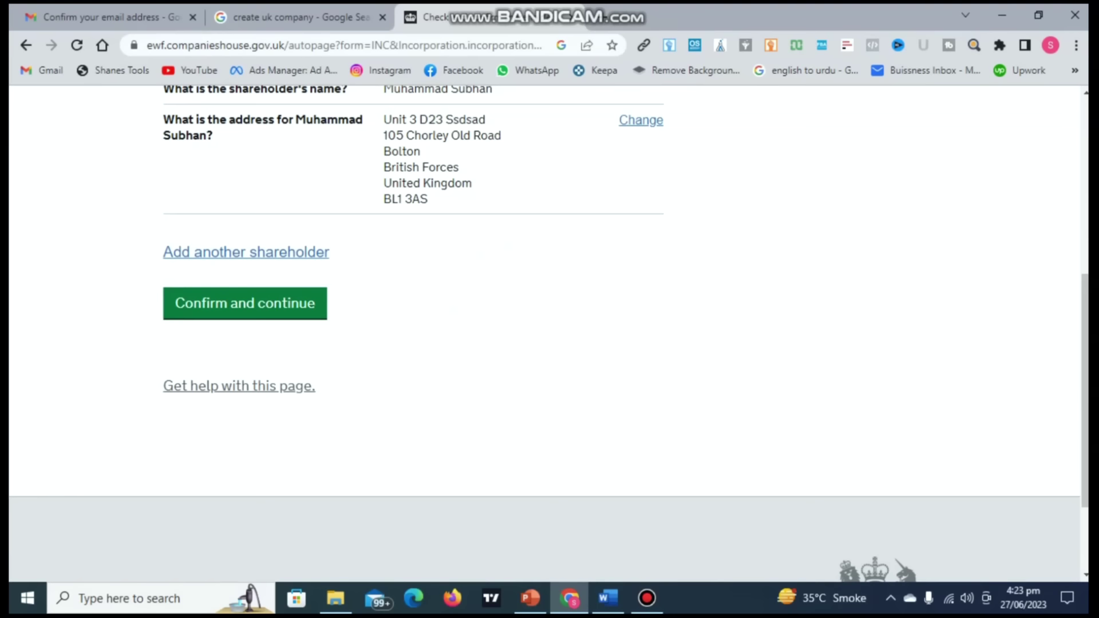
click(245, 304)
Give the shareholder 1 ordinary share worth £1 and confirm the shares summary.
scroll(548, 332, down, 5)
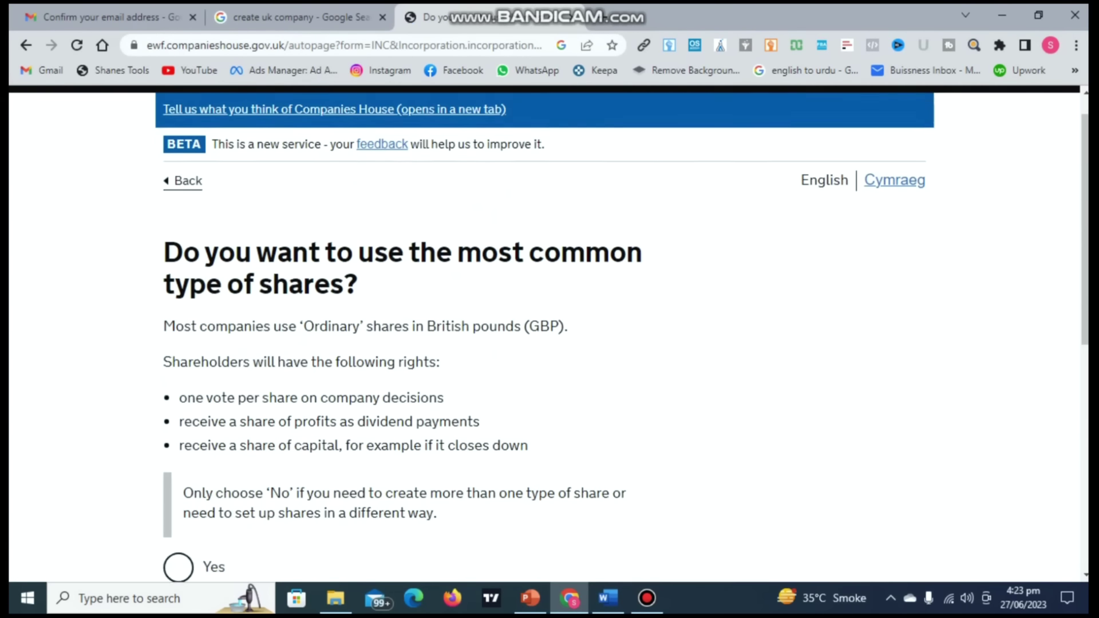
click(178, 230)
click(235, 326)
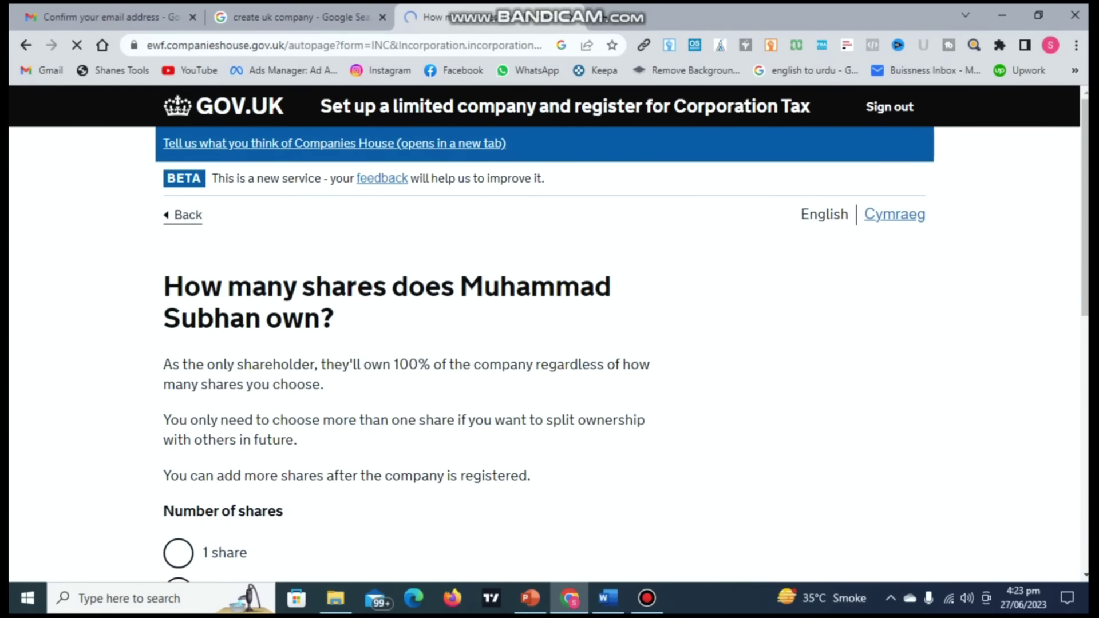
scroll(548, 332, down, 3)
click(178, 368)
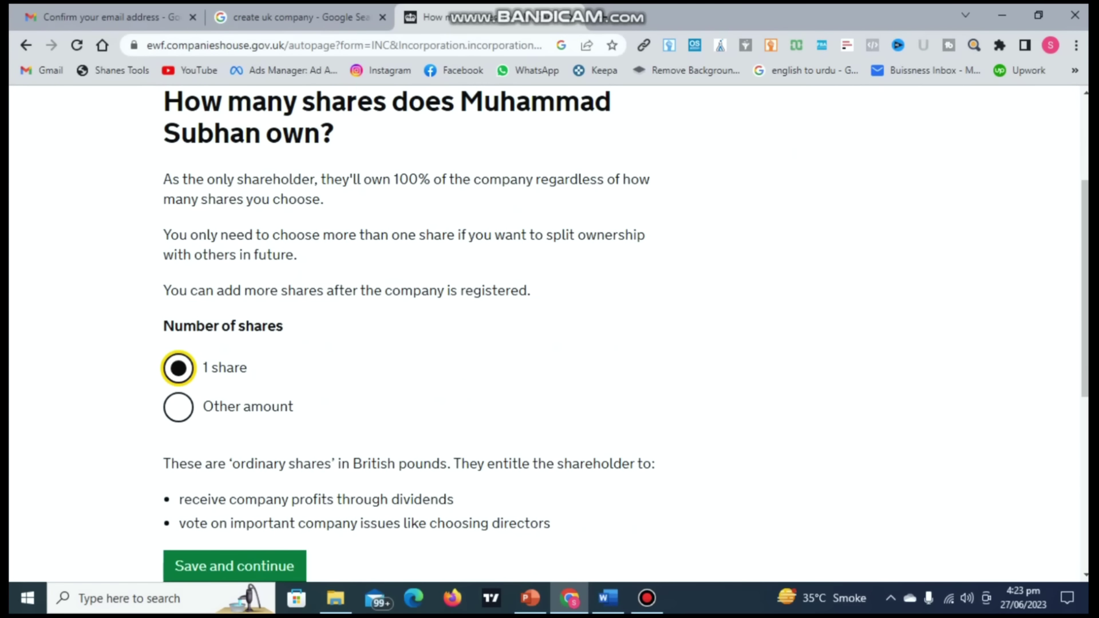
click(235, 565)
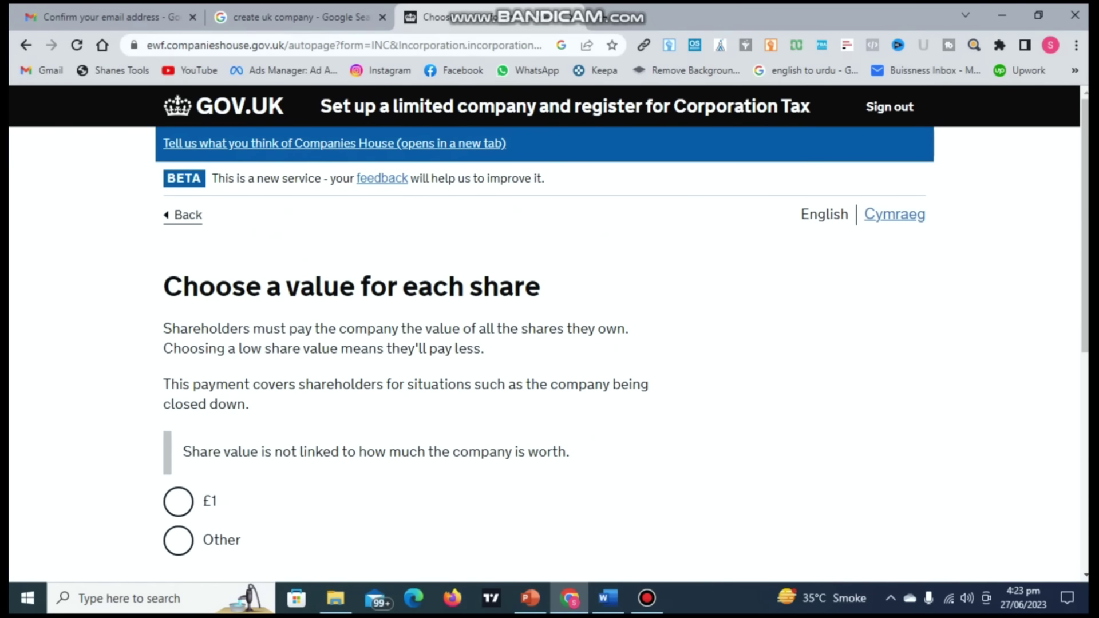
click(178, 501)
scroll(548, 338, down, 3)
click(235, 419)
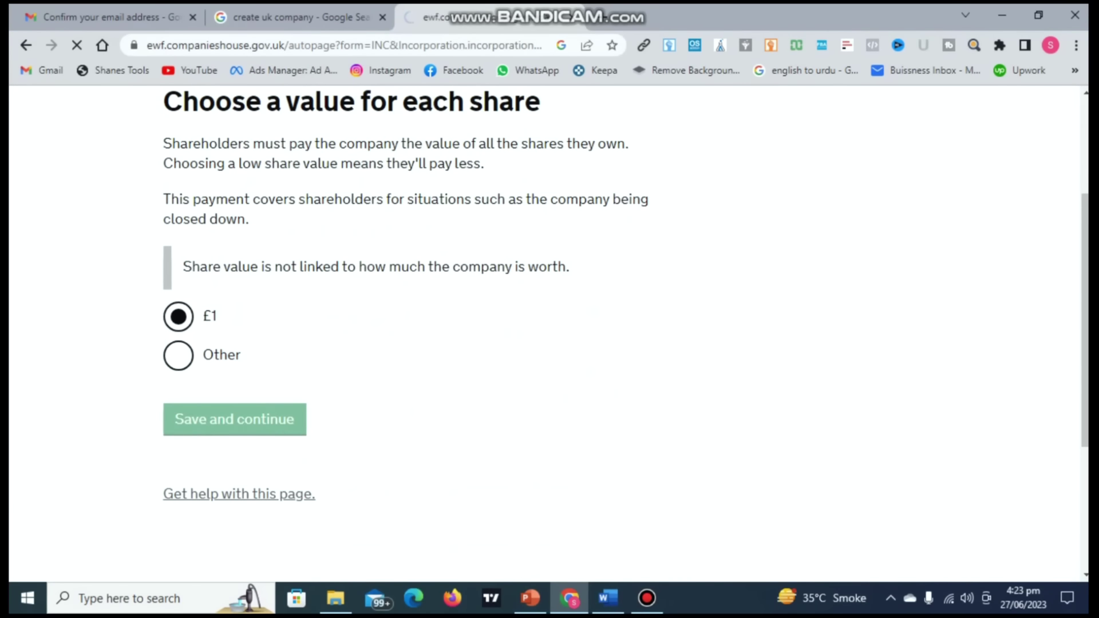
scroll(548, 332, down, 15)
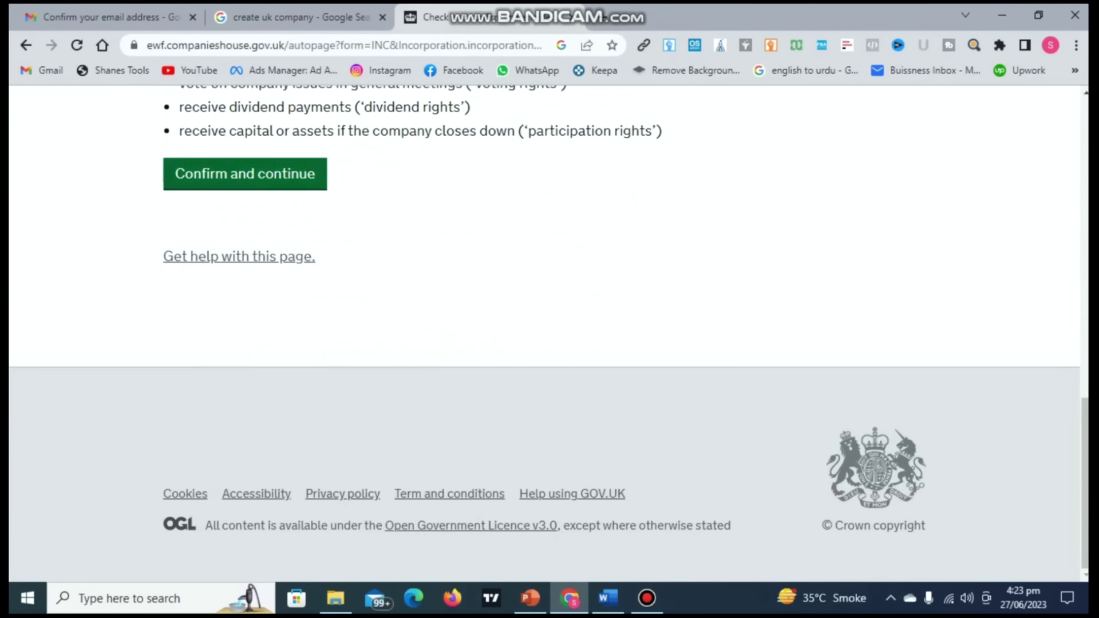
click(245, 174)
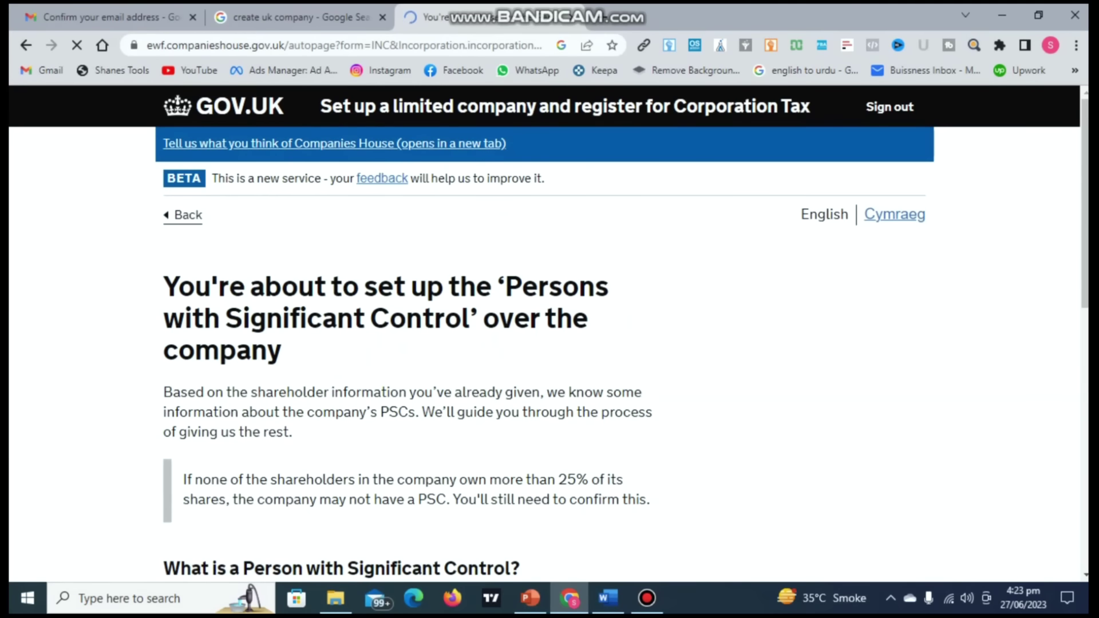
Continue past the PSC introduction and answer Yes to the right to appoint directors.
scroll(549, 332, down, 5)
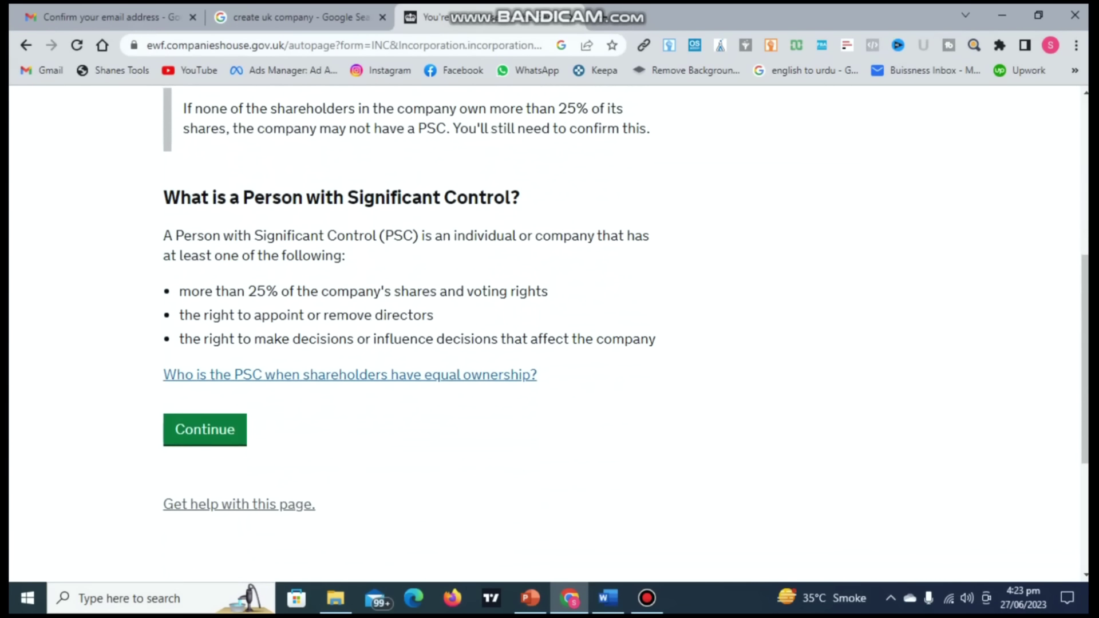
click(205, 429)
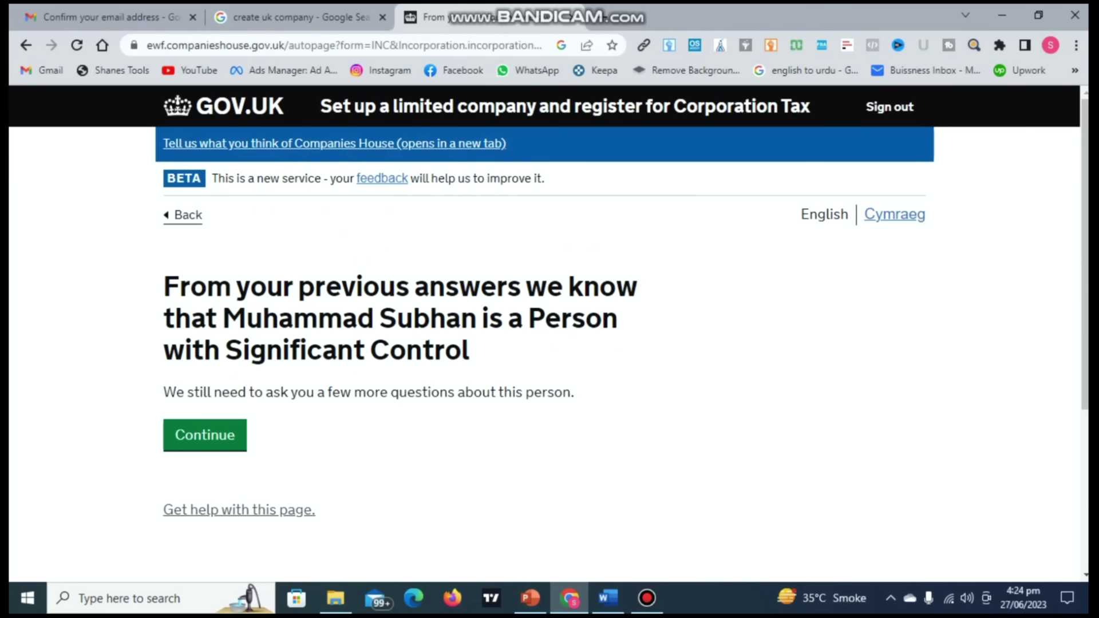
click(204, 435)
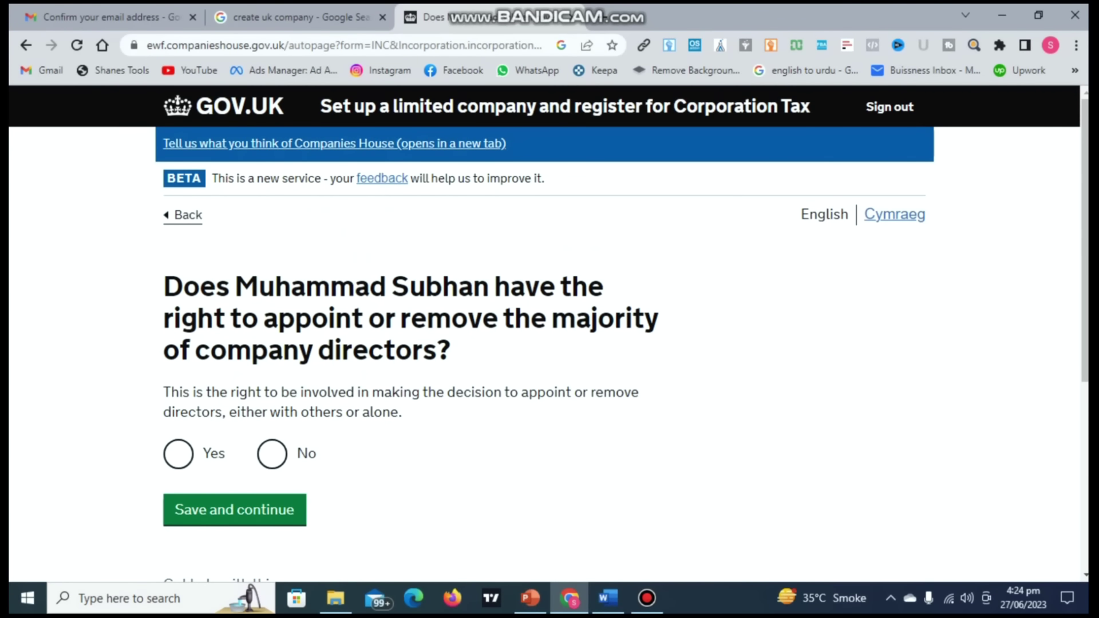
click(178, 454)
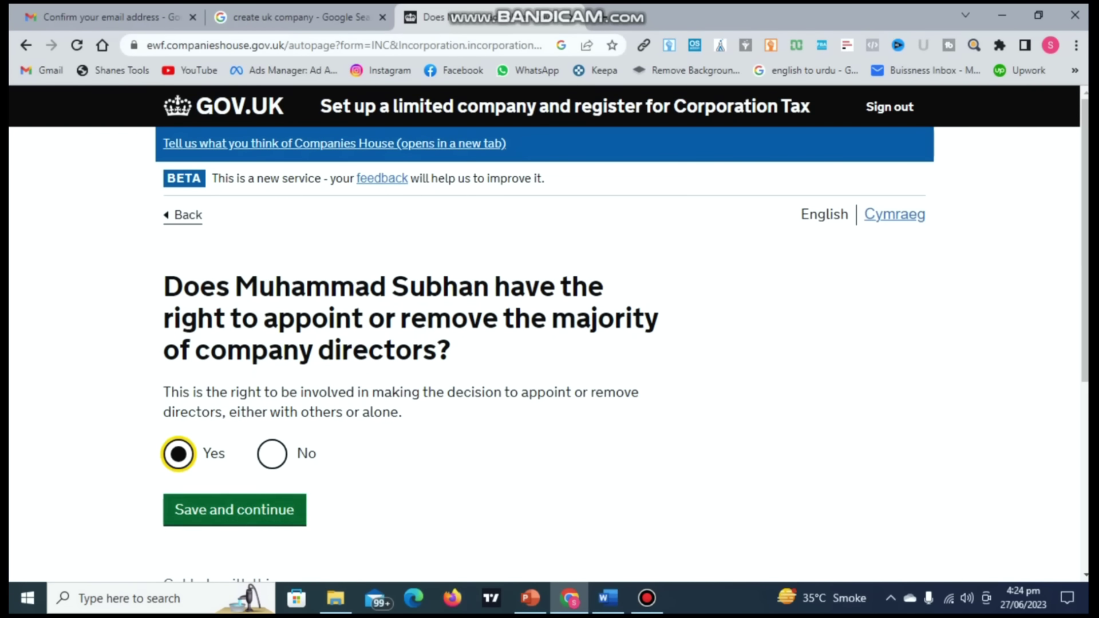
click(235, 510)
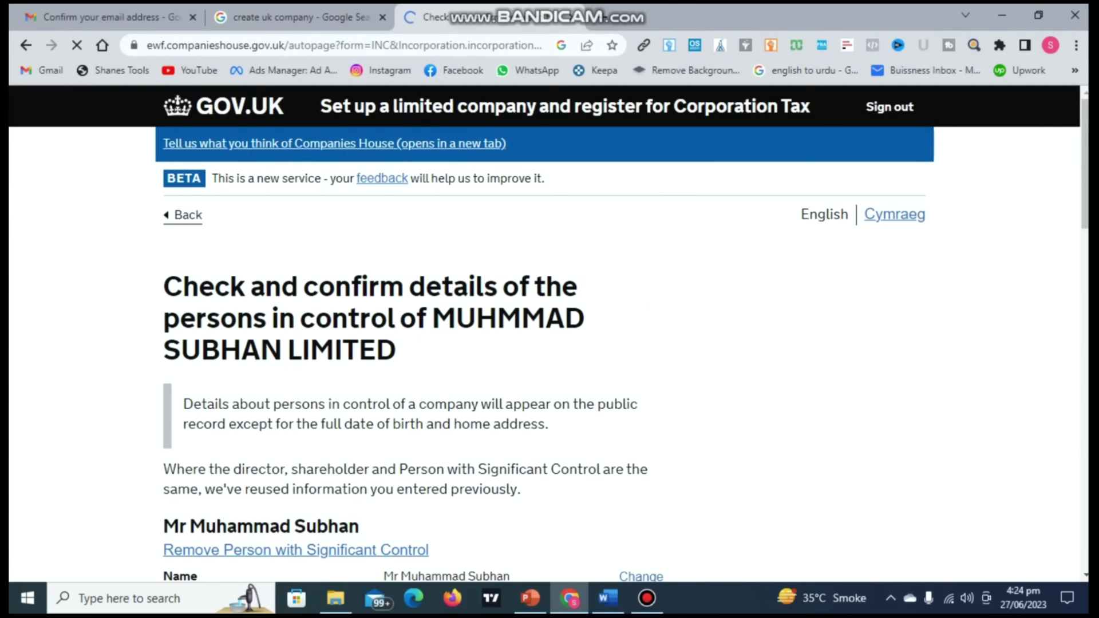
Confirm where the person in control lives and who controls the company, then save.
scroll(550, 332, down, 12)
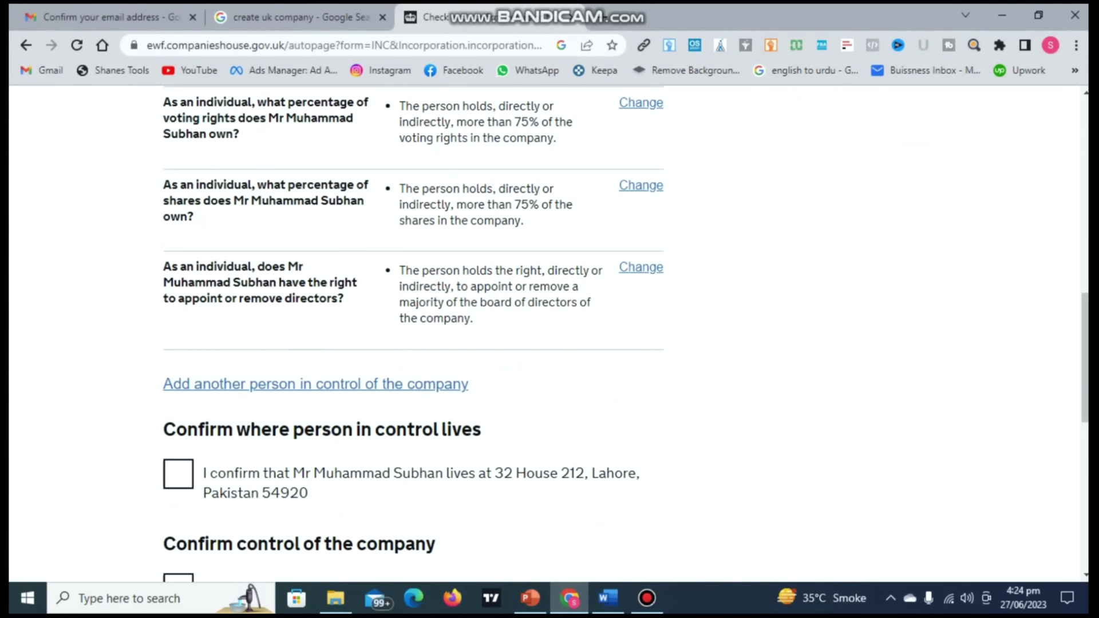
click(178, 474)
scroll(550, 332, down, 6)
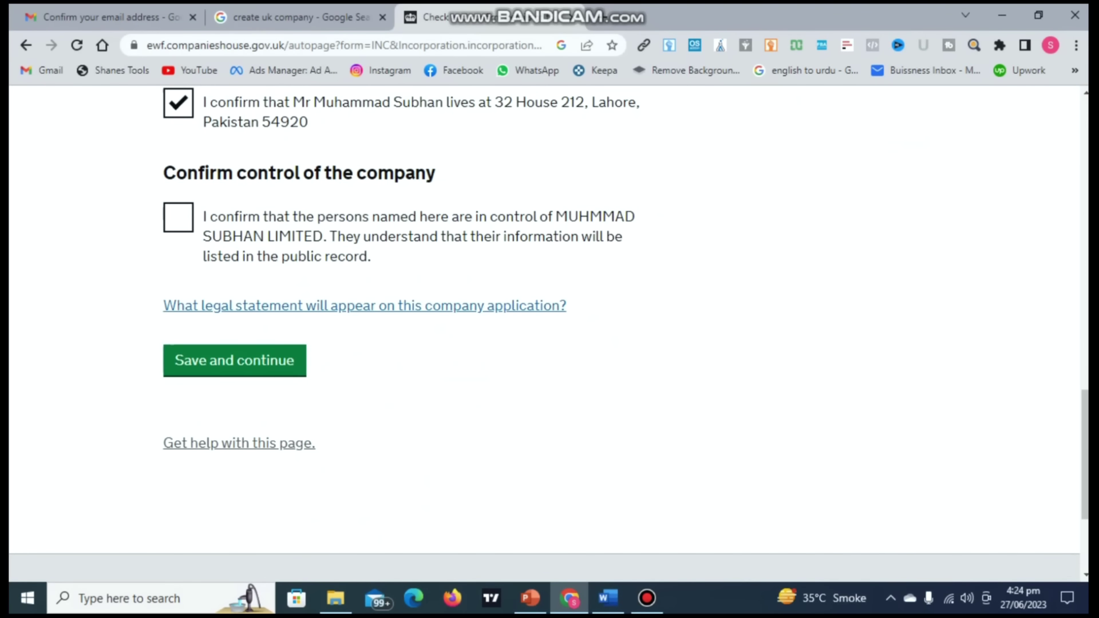
click(178, 218)
click(235, 360)
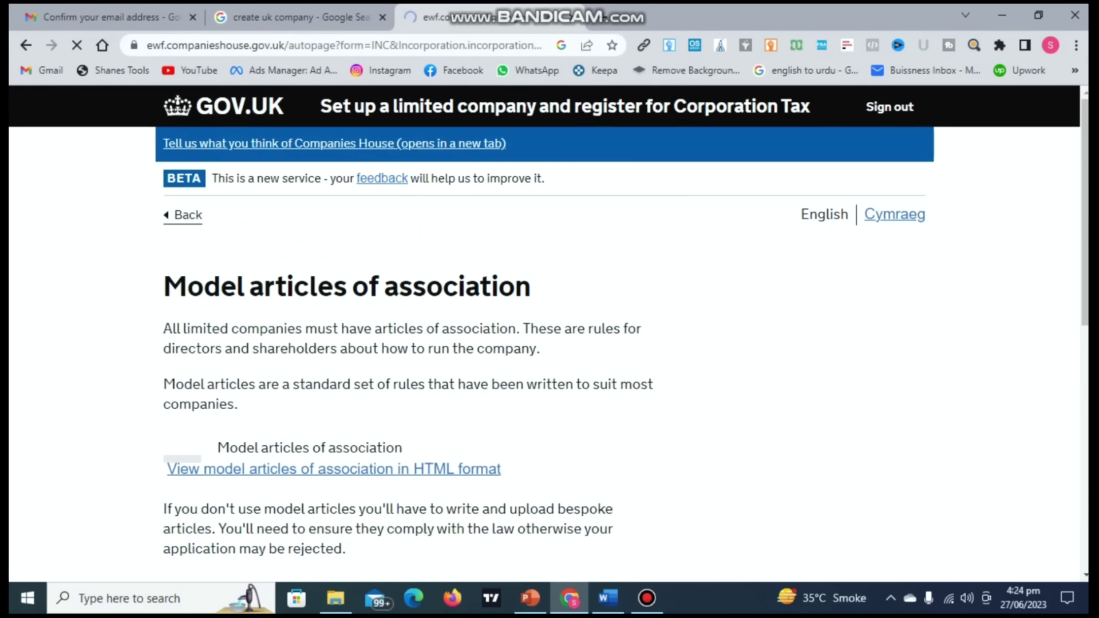
Choose Yes to use the model articles of association.
scroll(549, 332, down, 3)
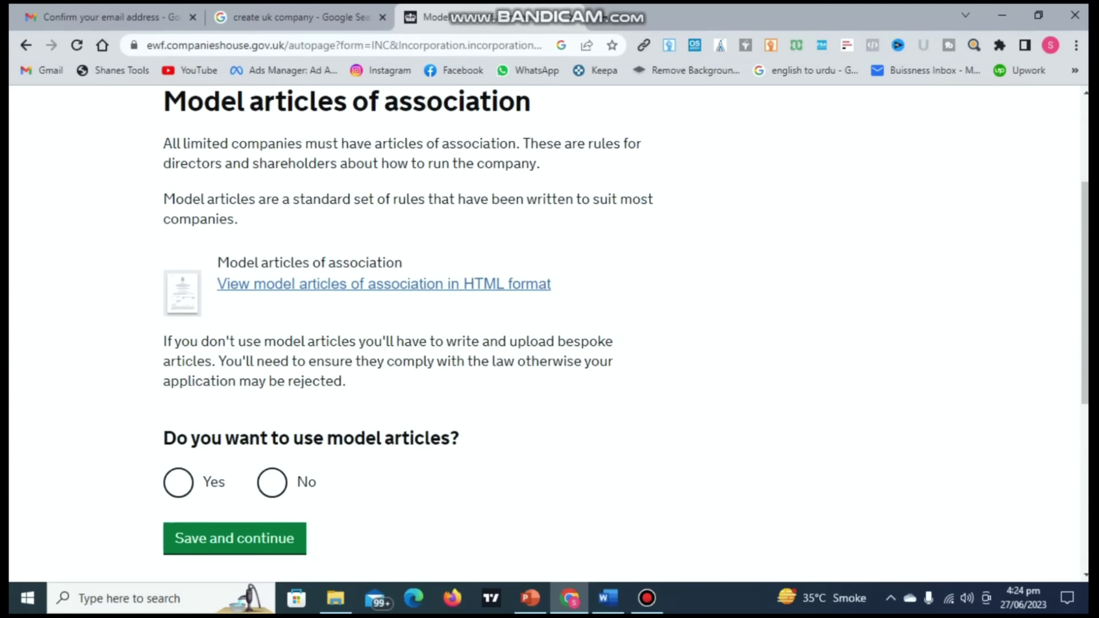
right_click(446, 281)
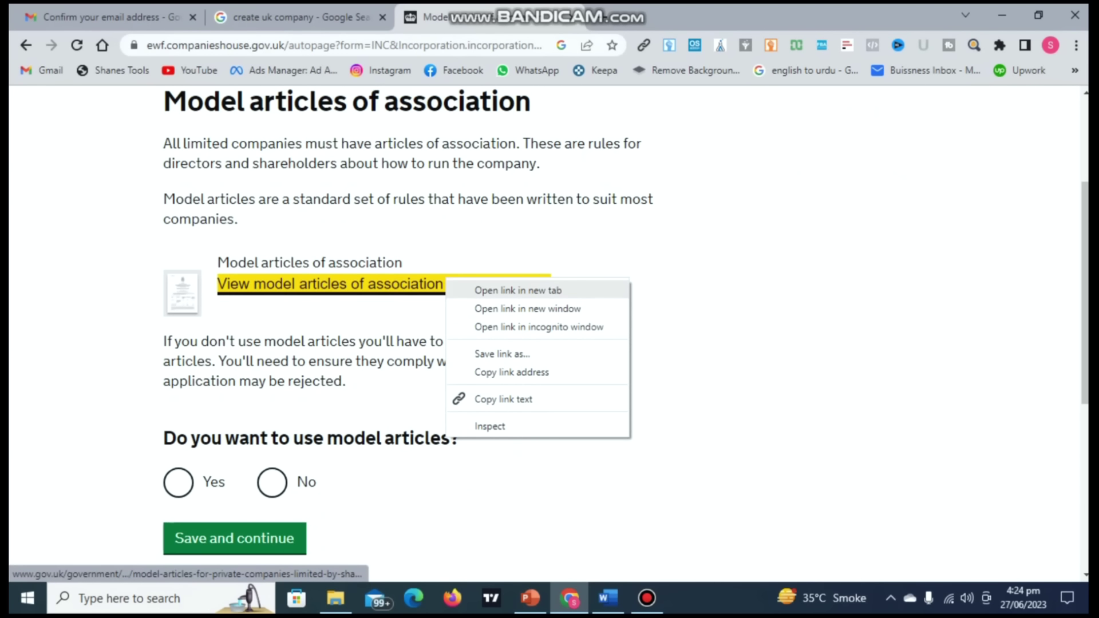
key(Escape)
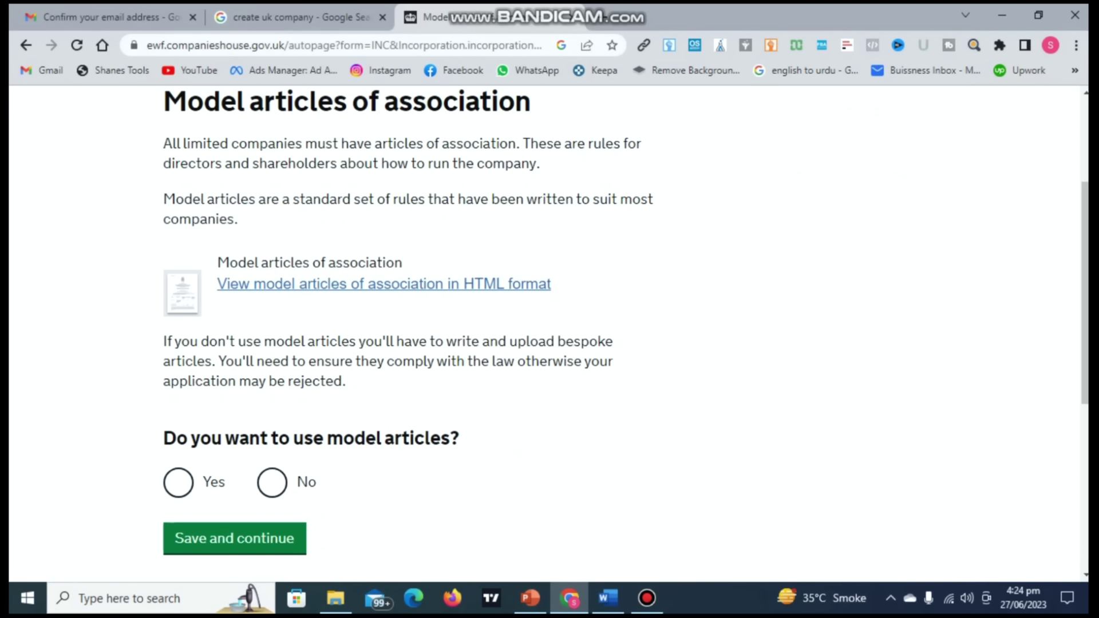
click(178, 482)
click(235, 538)
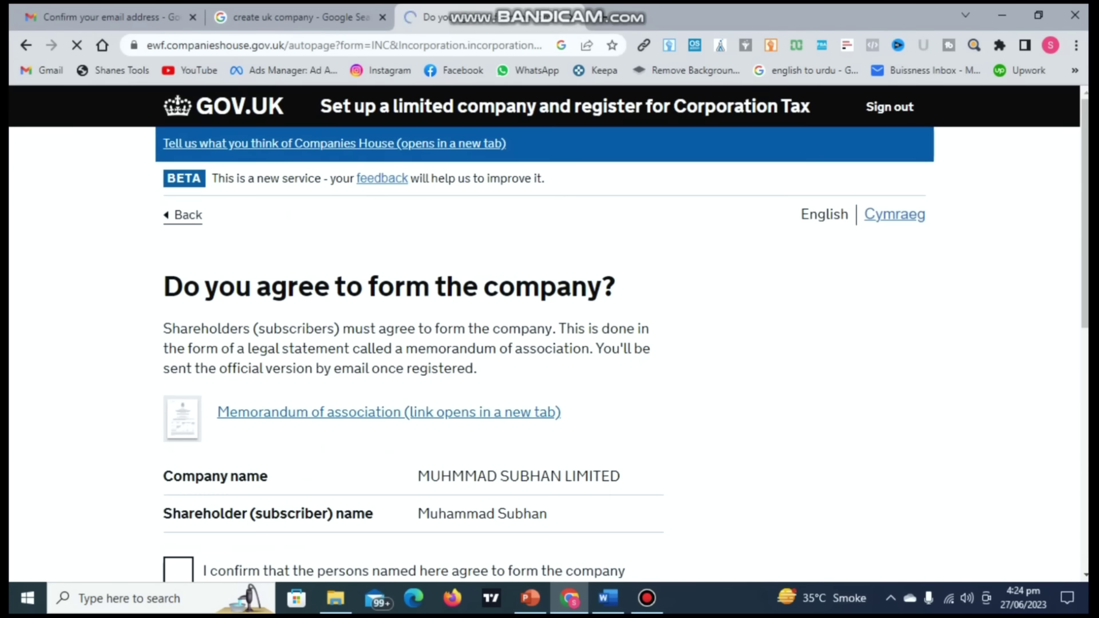
Tick the memorandum agreement to form the company and submit it.
scroll(549, 332, down, 3)
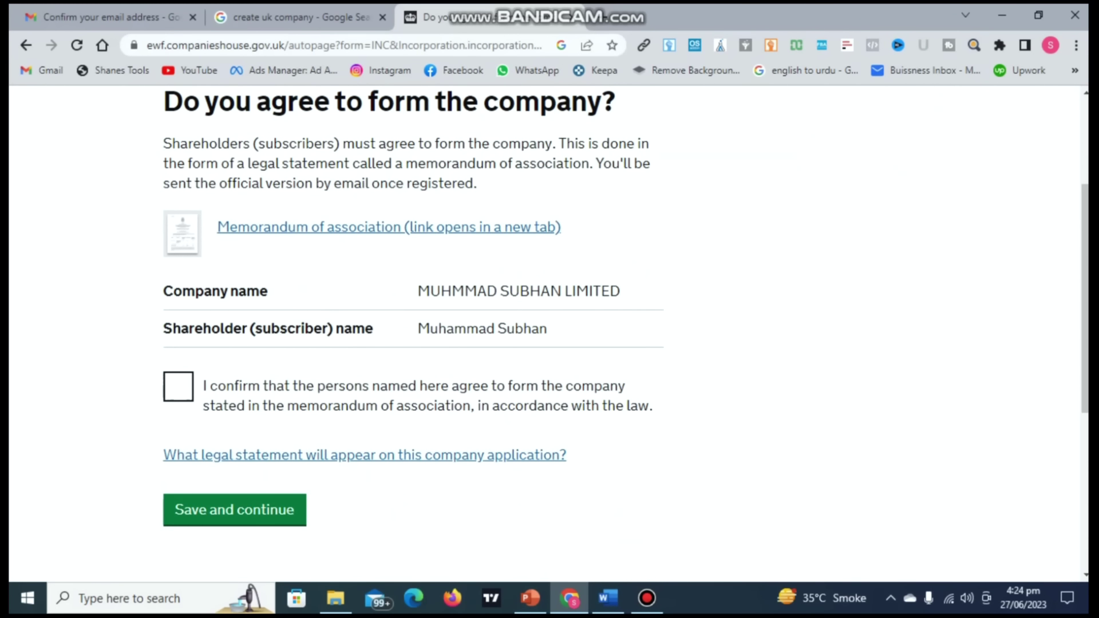
click(178, 386)
click(235, 509)
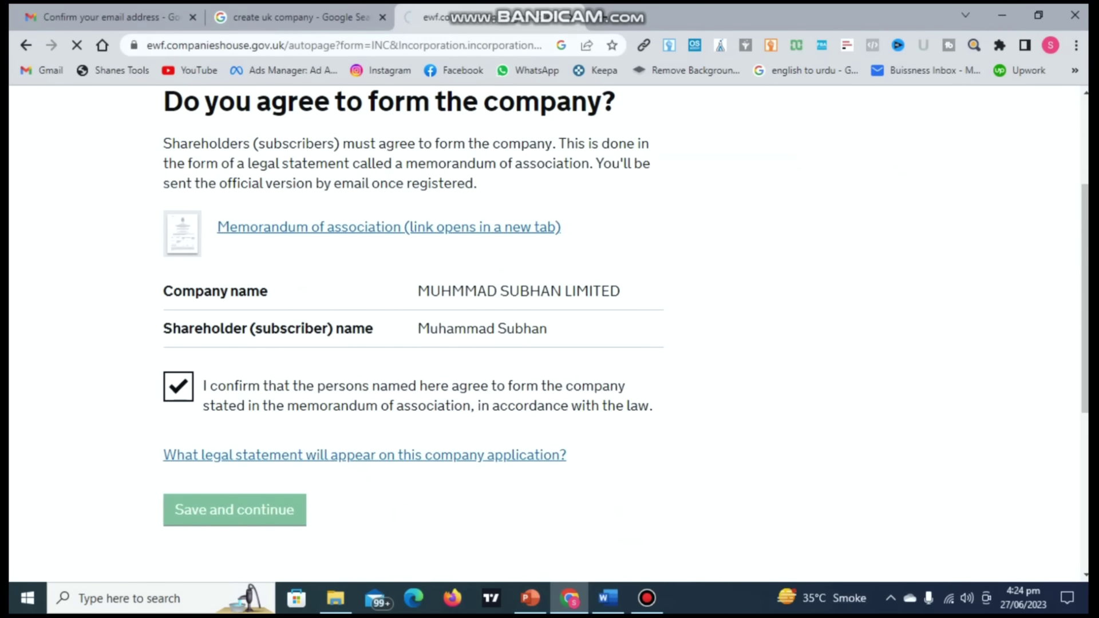
scroll(550, 332, down, 3)
Use town of birth and telephone number for the signature, entering the requested characters.
click(178, 367)
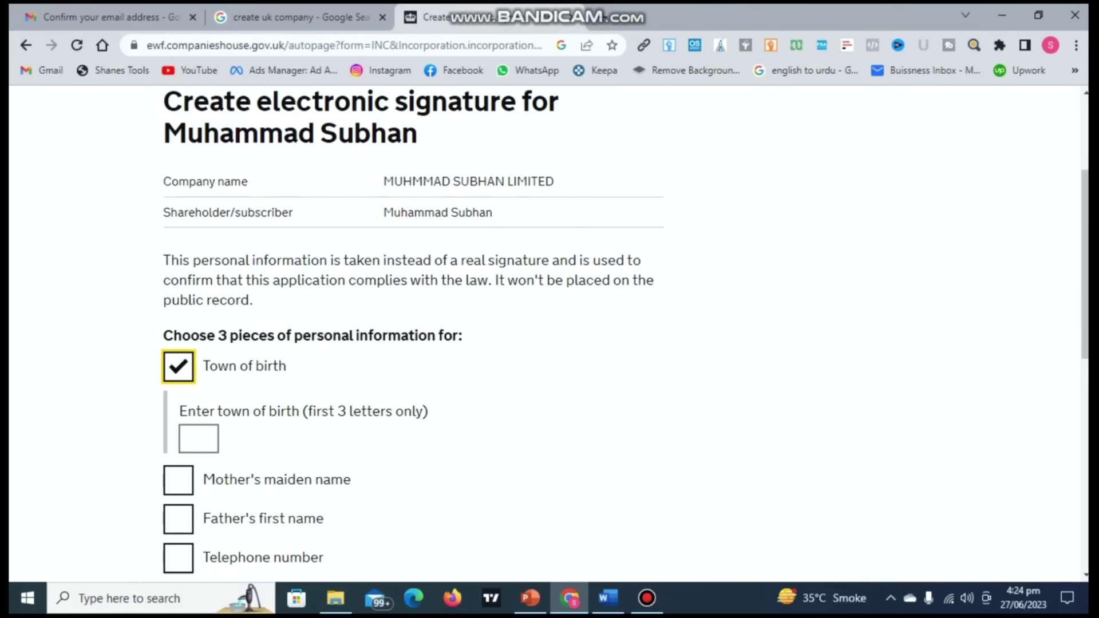
click(198, 438)
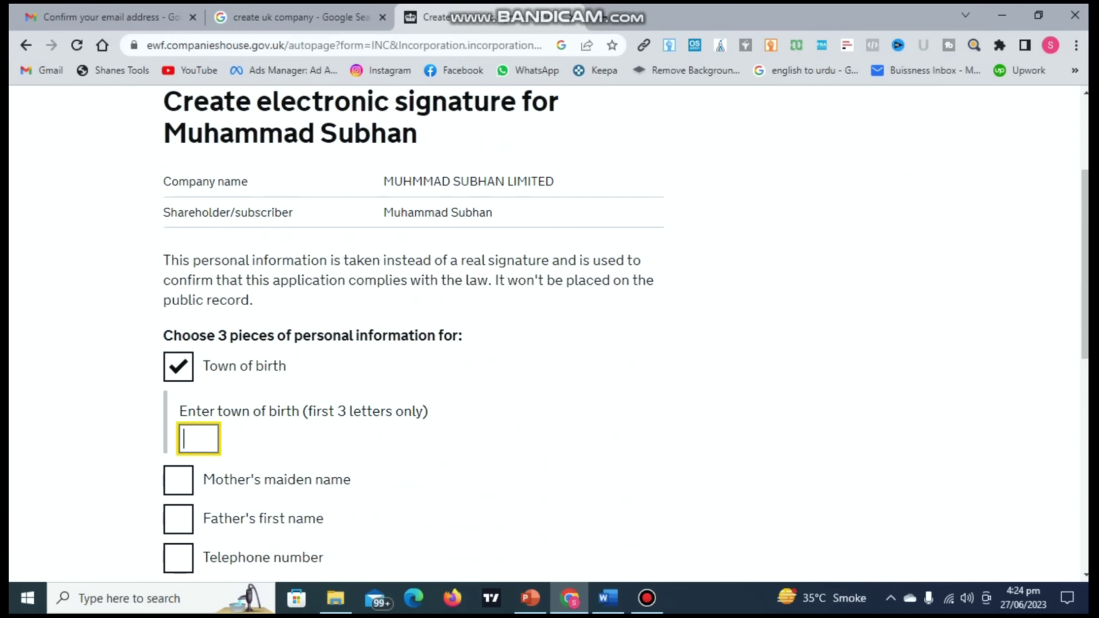
text(lhr)
scroll(550, 332, down, 3)
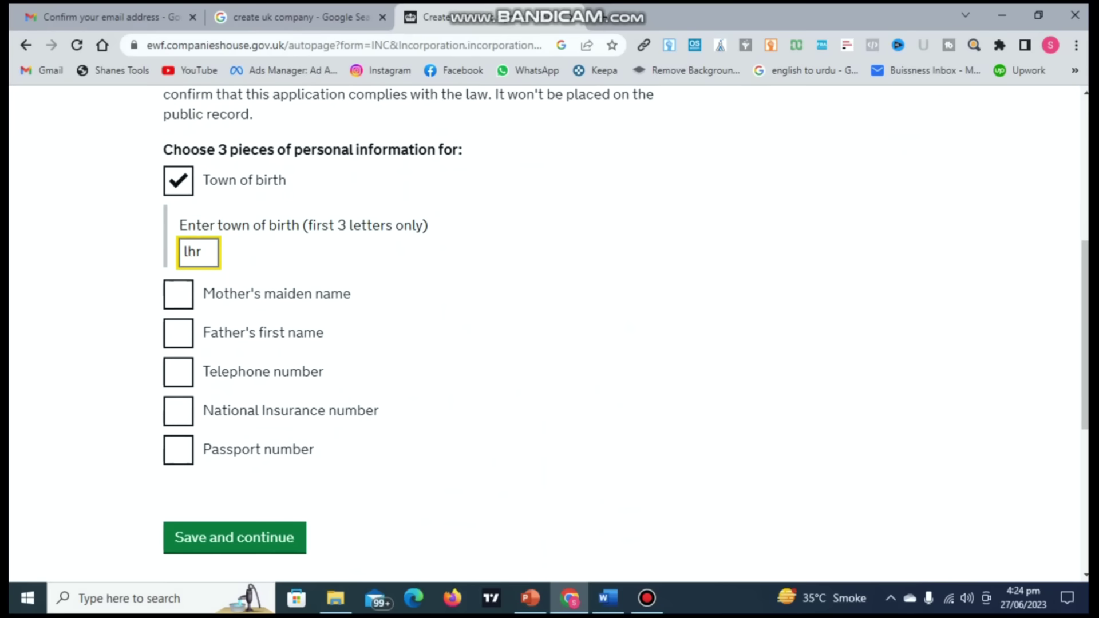
click(178, 372)
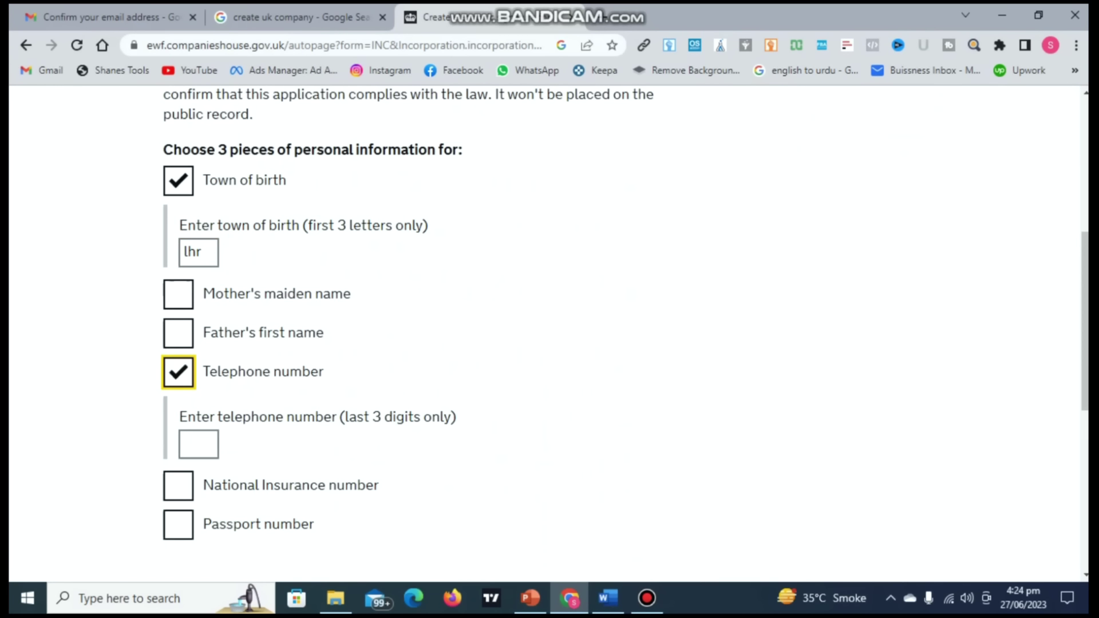
click(199, 445)
text(18)
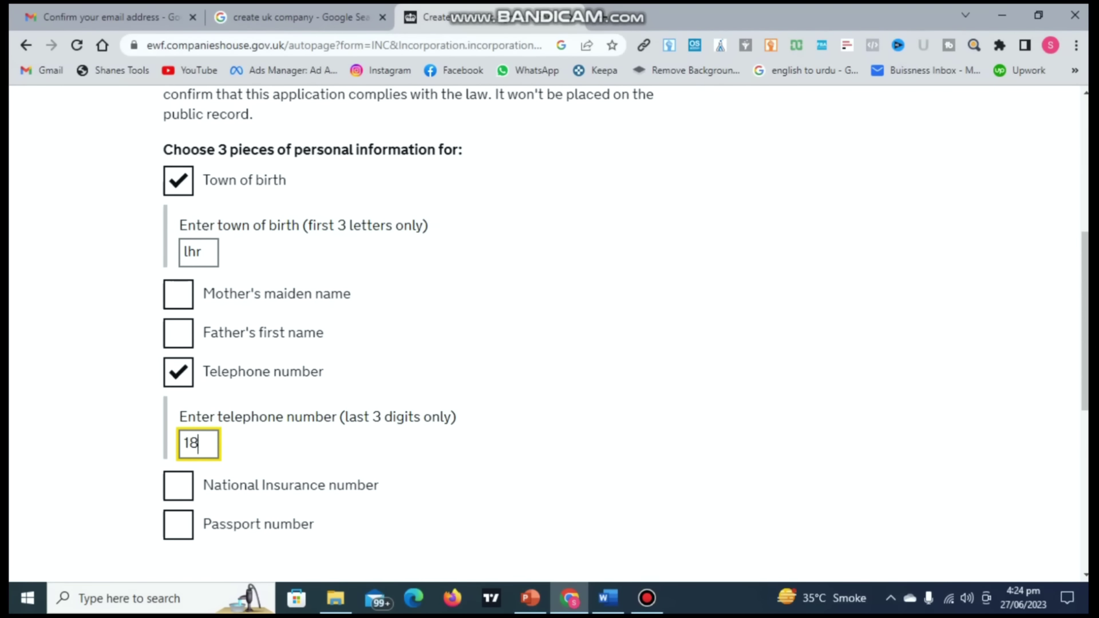
text(3)
Add the requested passport number digits as the third detail and submit the signature.
scroll(549, 332, down, 3)
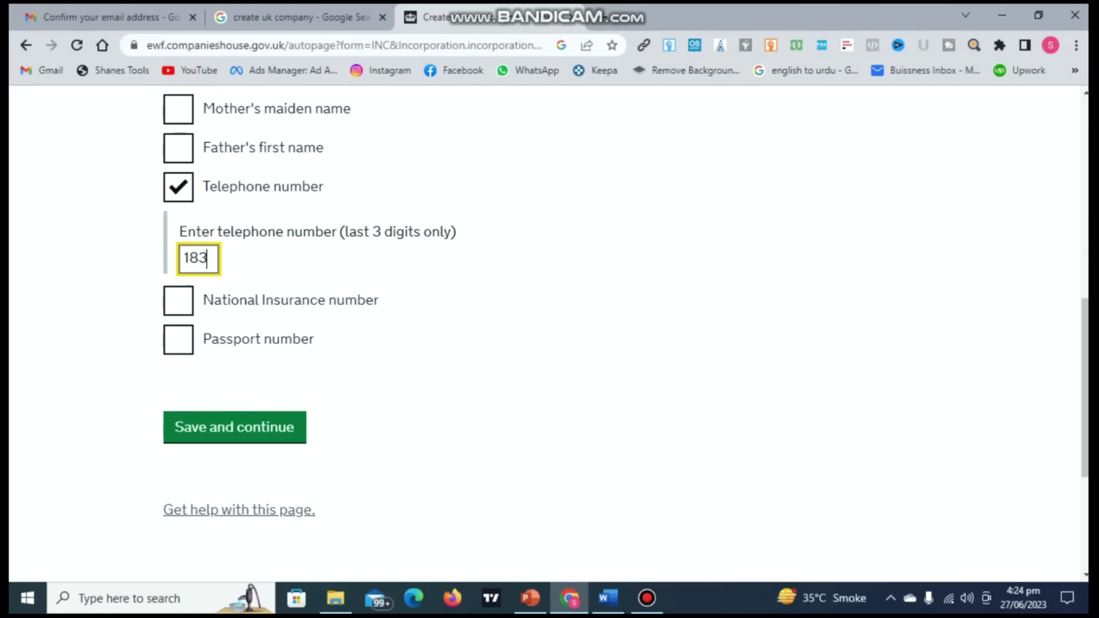
key(Tab)
key(Tab)
key(space)
key(Tab)
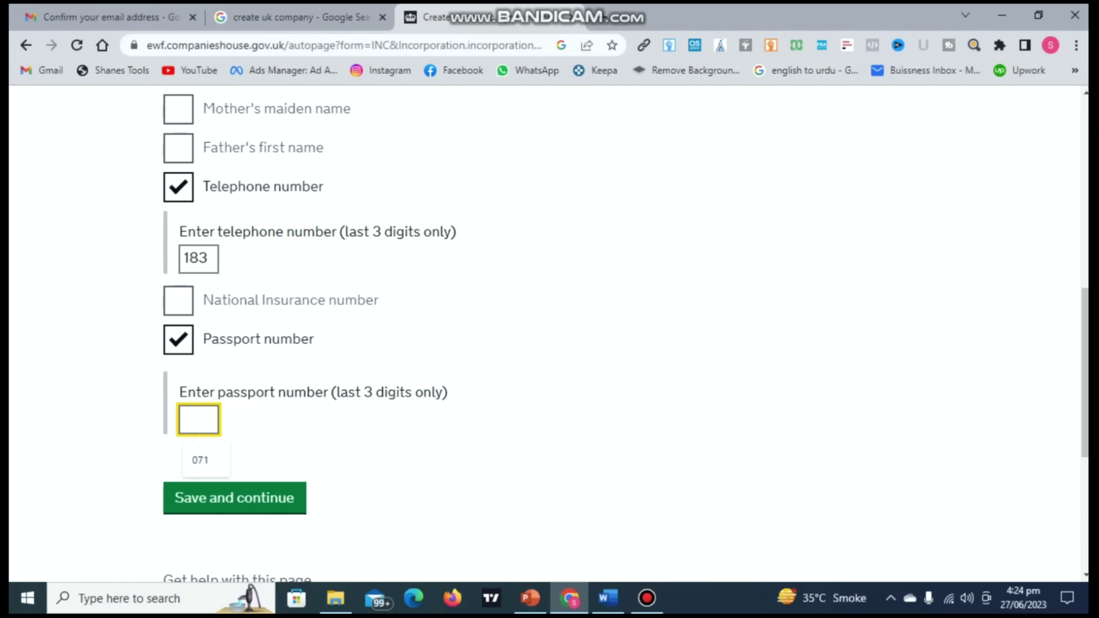
key(Tab)
key(Return)
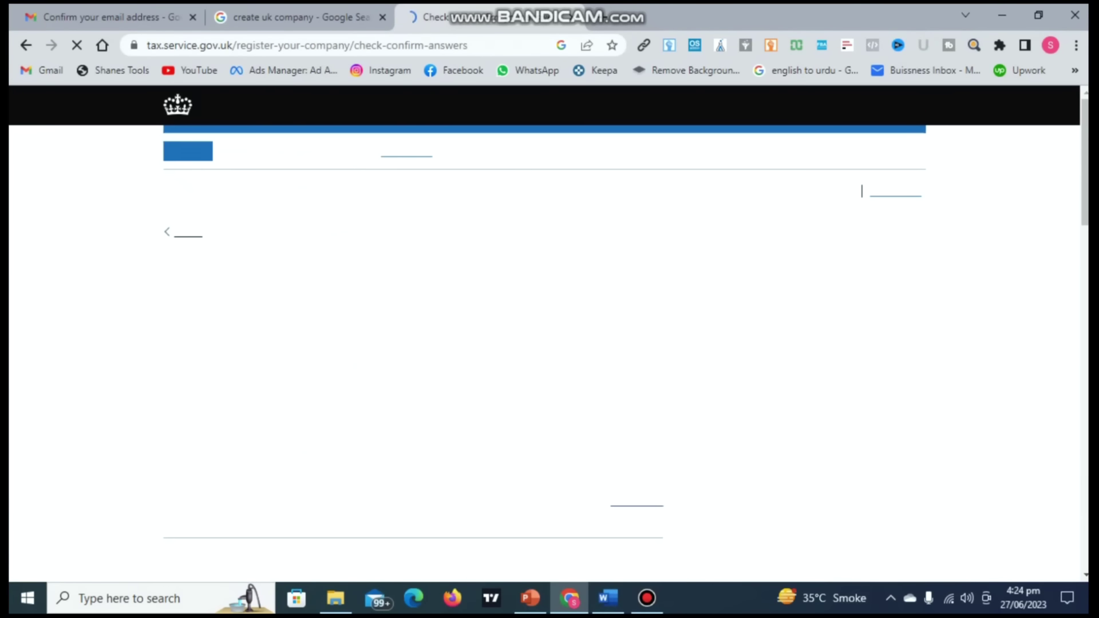
Tick the acknowledgement that the application can't be changed and send the application.
scroll(549, 332, down, 5)
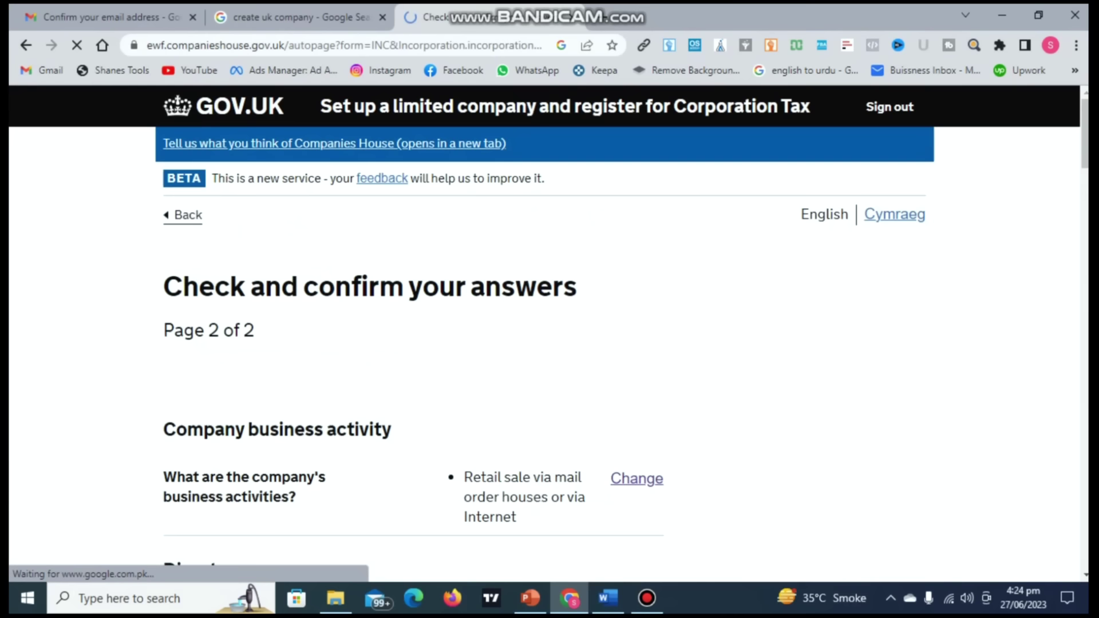
scroll(549, 332, down, 5)
scroll(550, 332, down, 20)
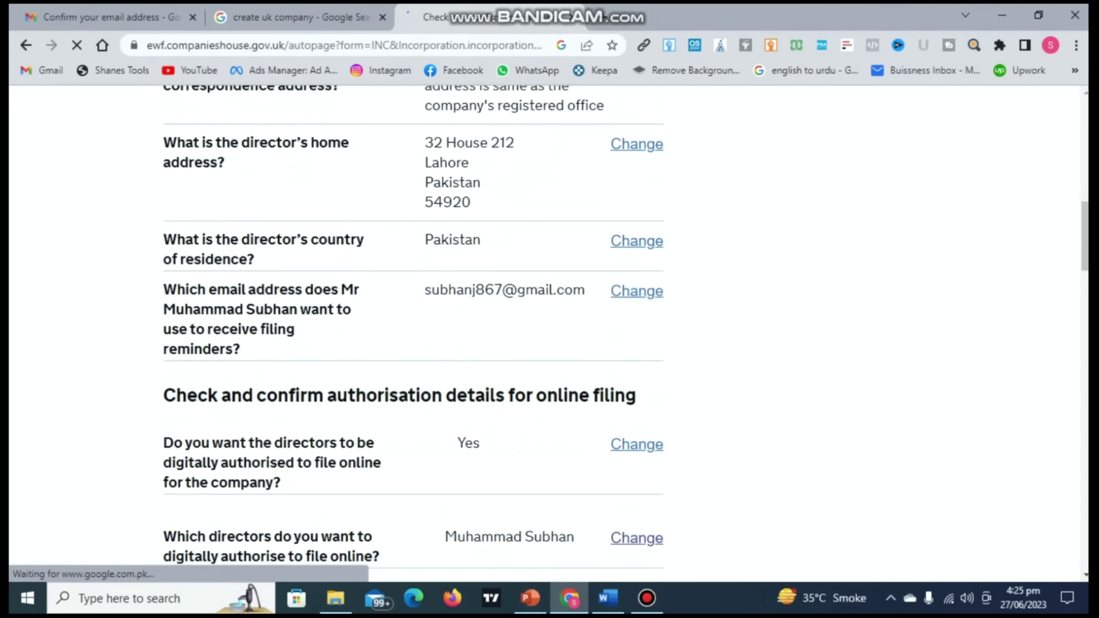
click(178, 201)
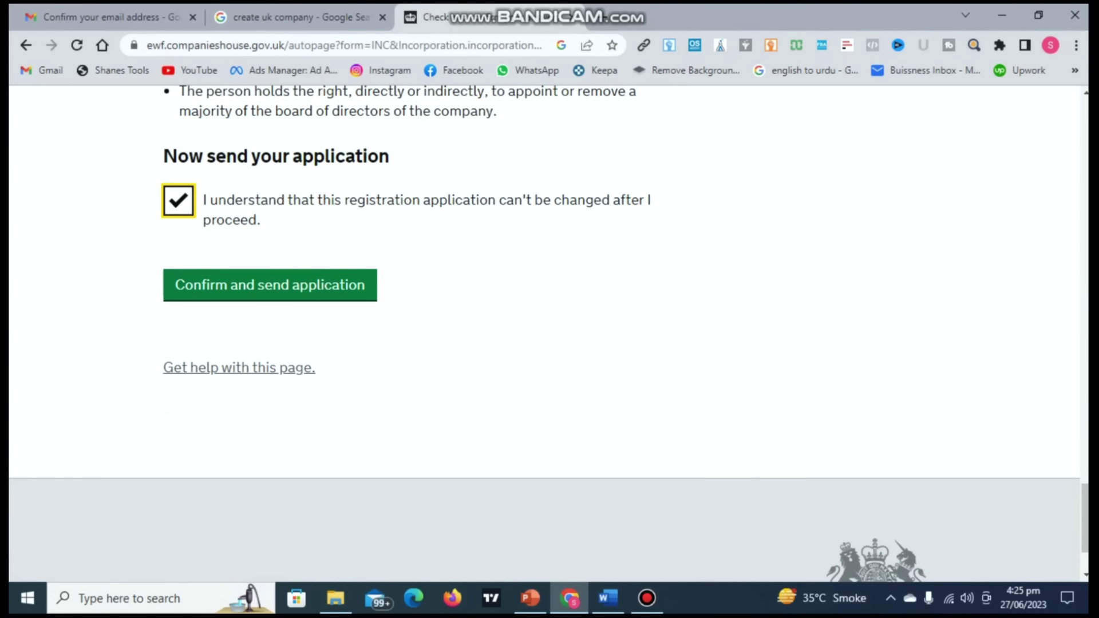
click(269, 285)
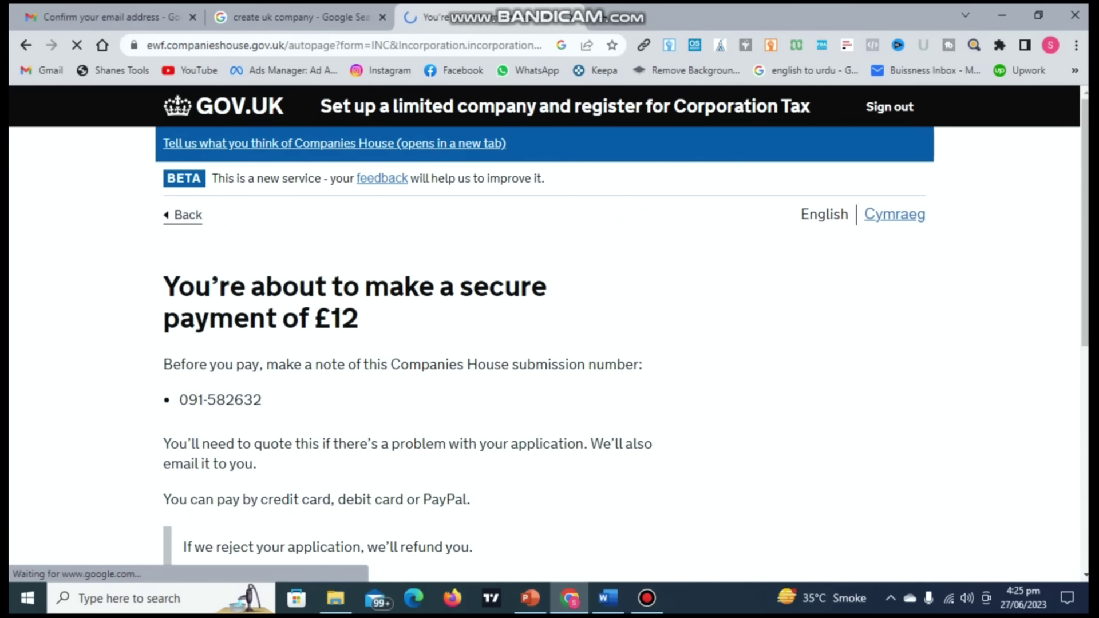
Start the £12 payment and choose credit or debit card as the method.
scroll(550, 332, down, 3)
scroll(549, 332, up, 3)
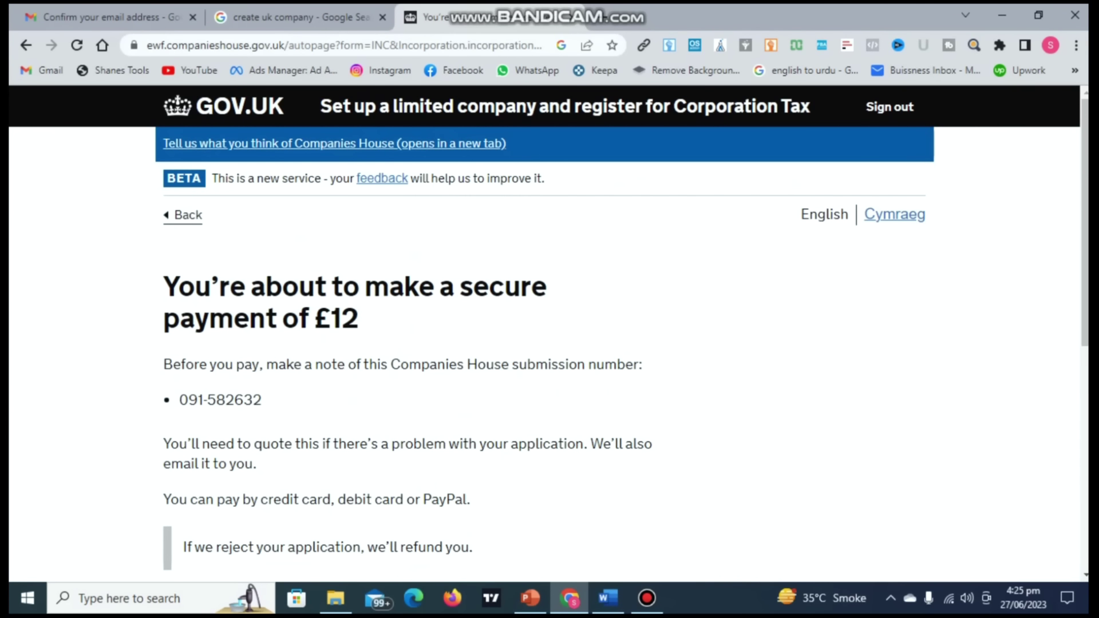
scroll(549, 332, down, 6)
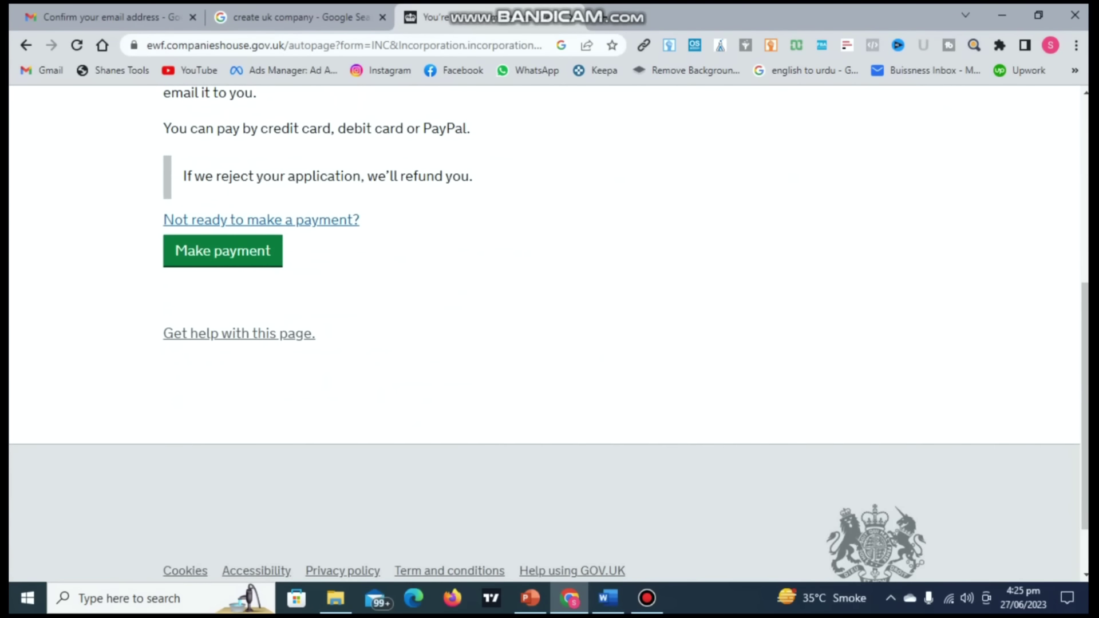
click(223, 251)
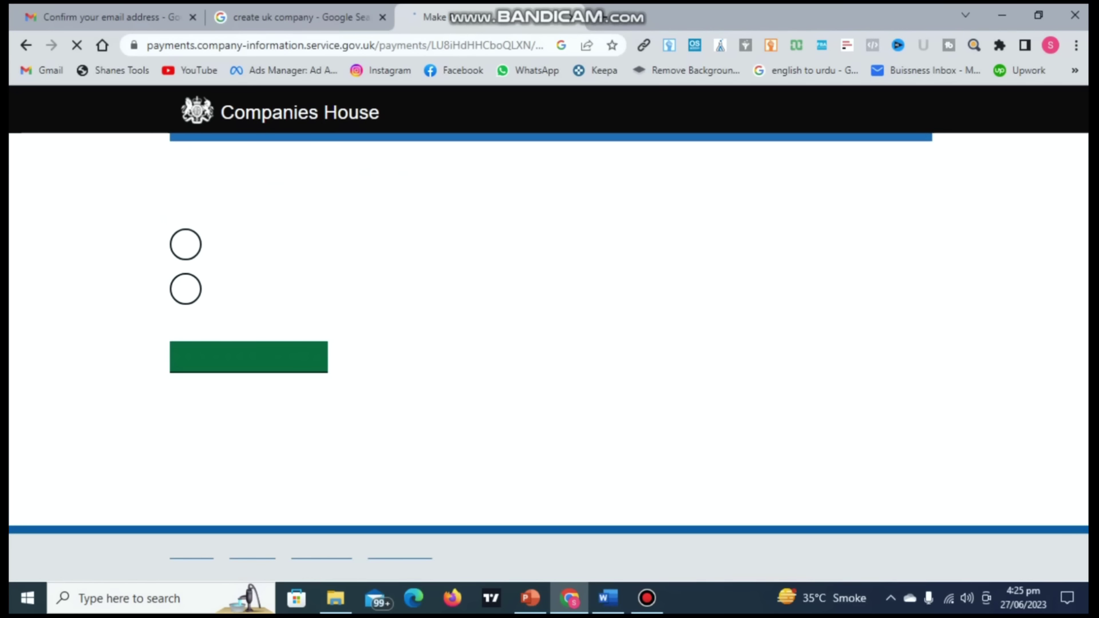
key(space)
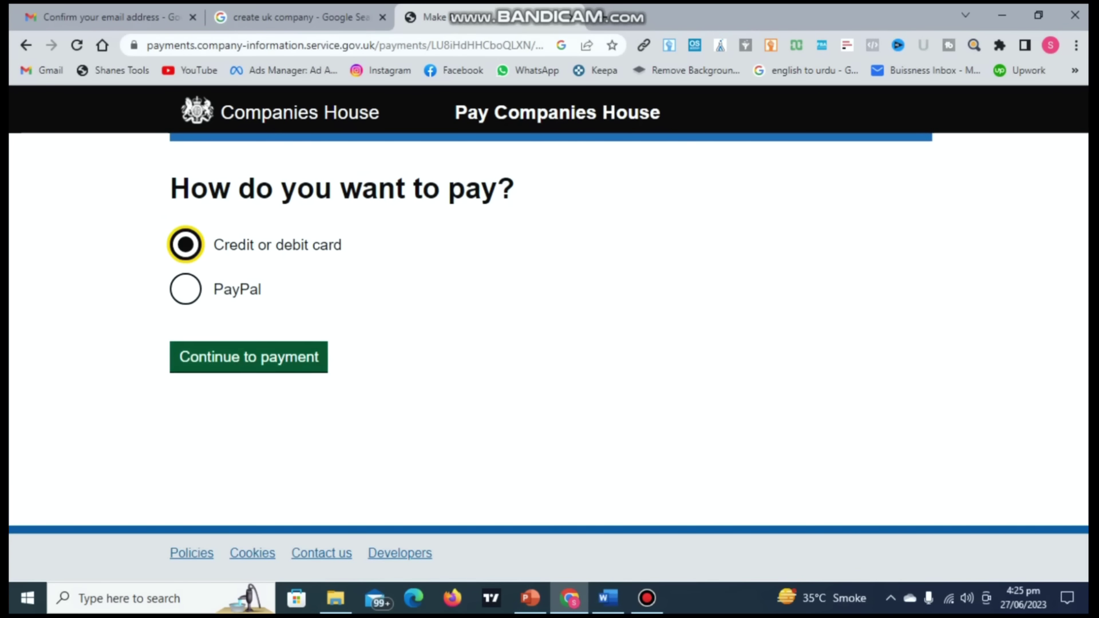
key(Tab)
key(Return)
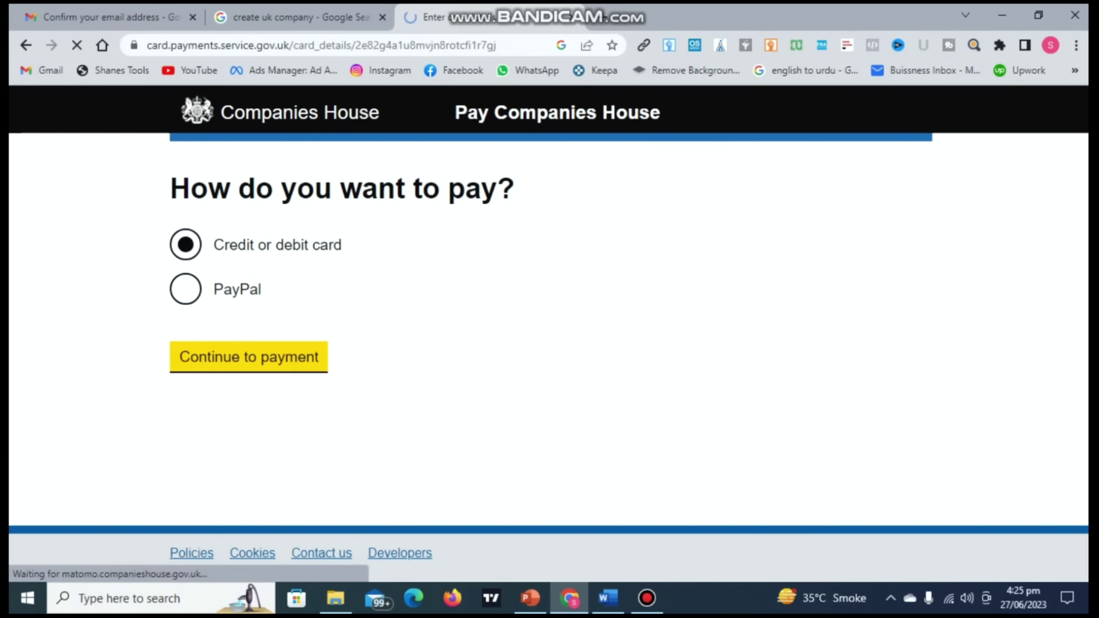
Scroll through the £12.00 card form's card, billing address and contact email fields.
scroll(549, 332, down, 3)
scroll(550, 332, down, 12)
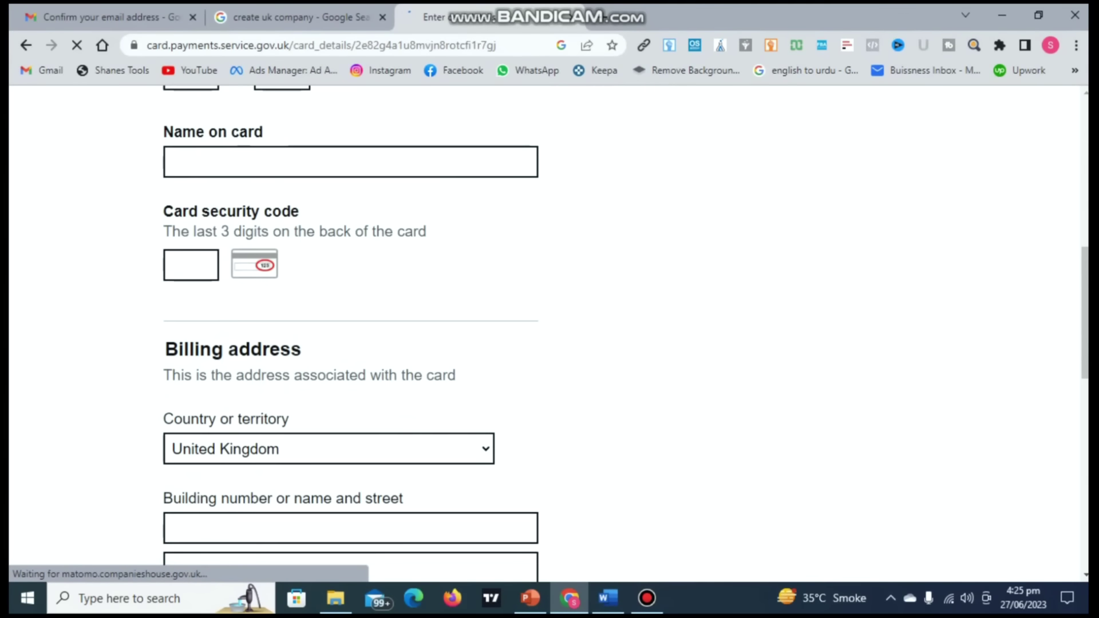
scroll(549, 332, up, 6)
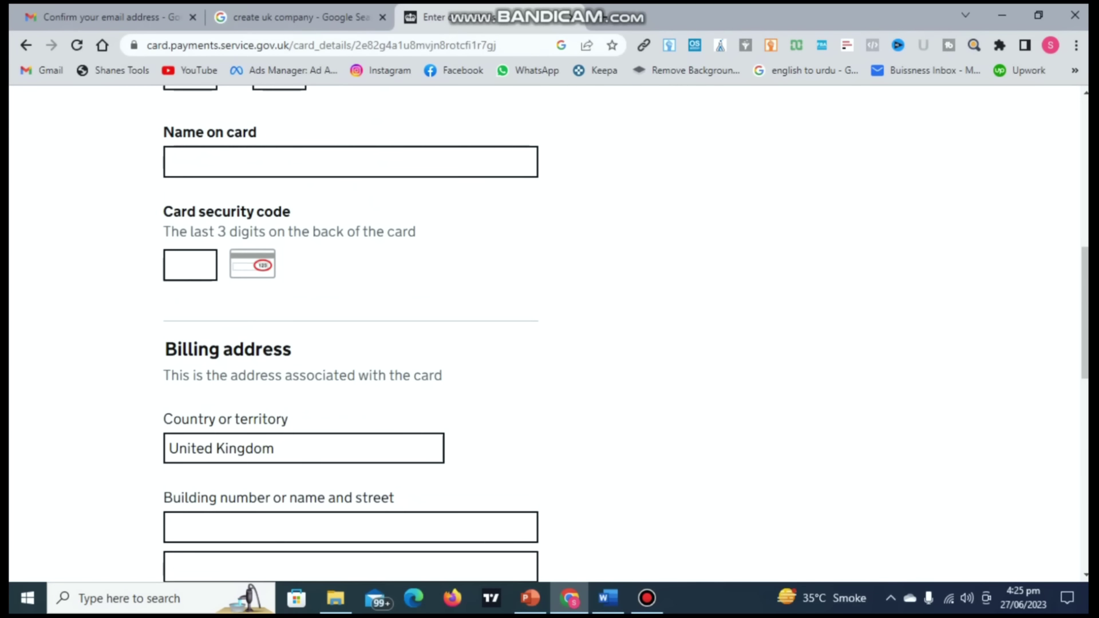
scroll(549, 332, down, 3)
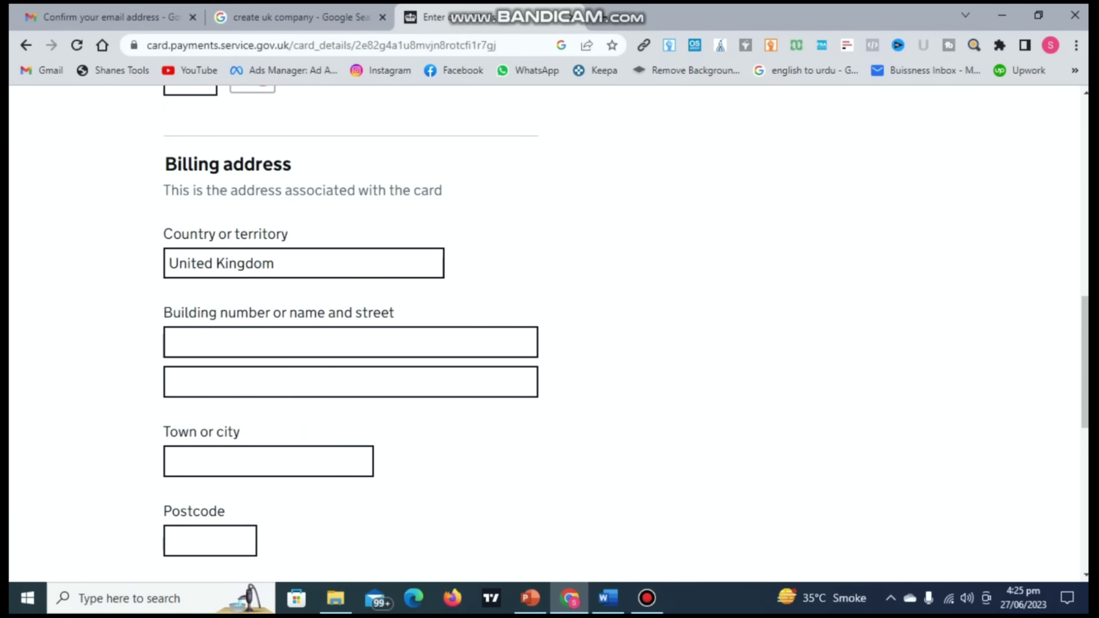
scroll(549, 332, down, 6)
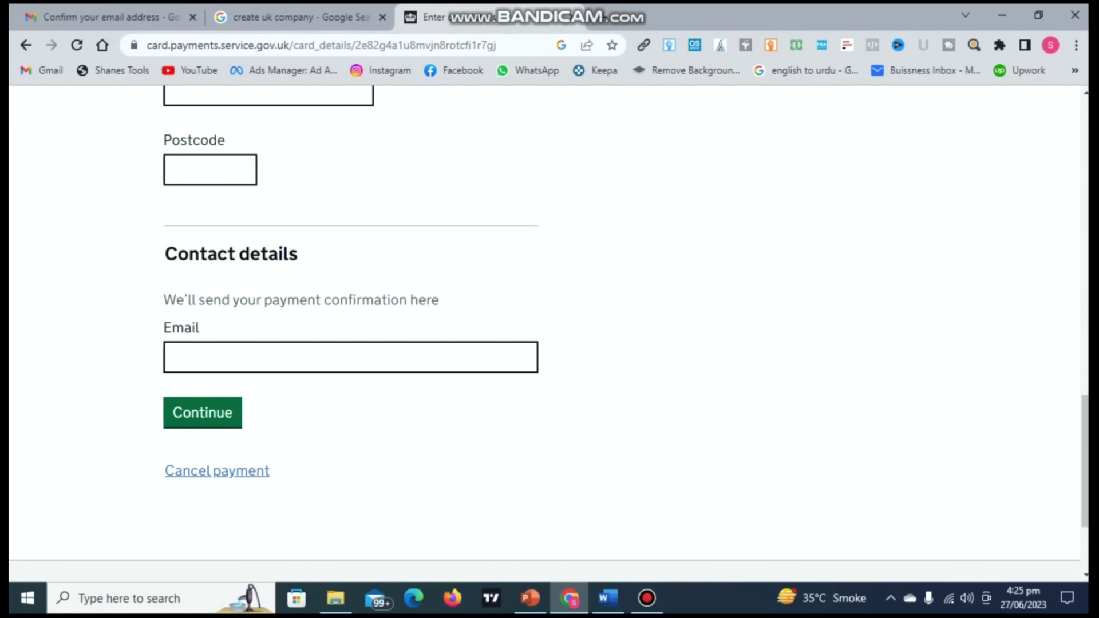
scroll(549, 332, up, 20)
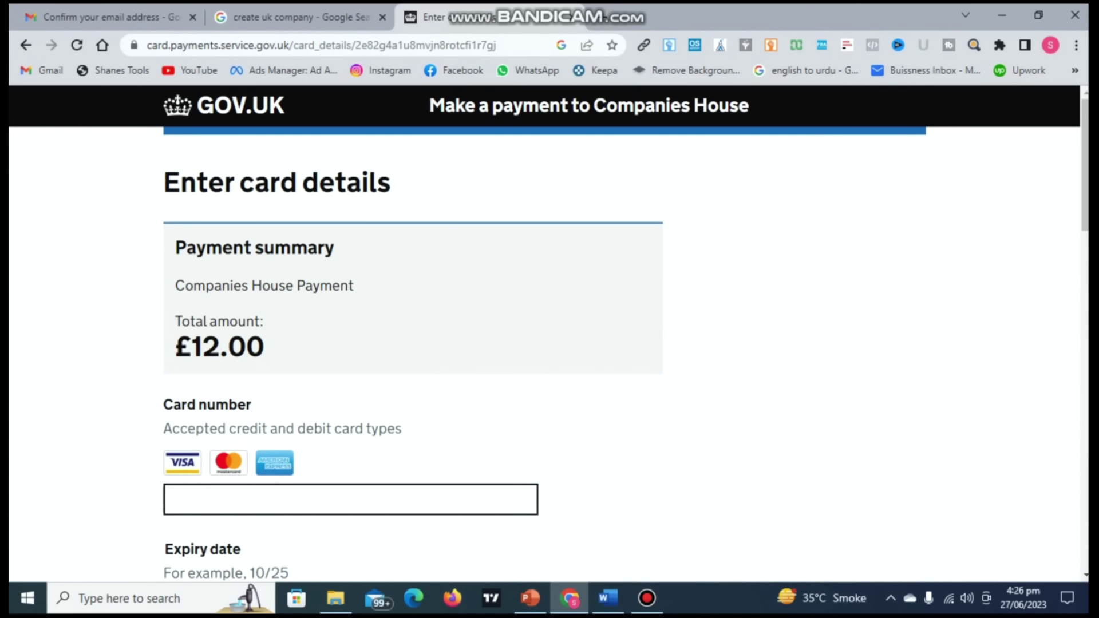
scroll(550, 332, down, 6)
scroll(550, 332, down, 10)
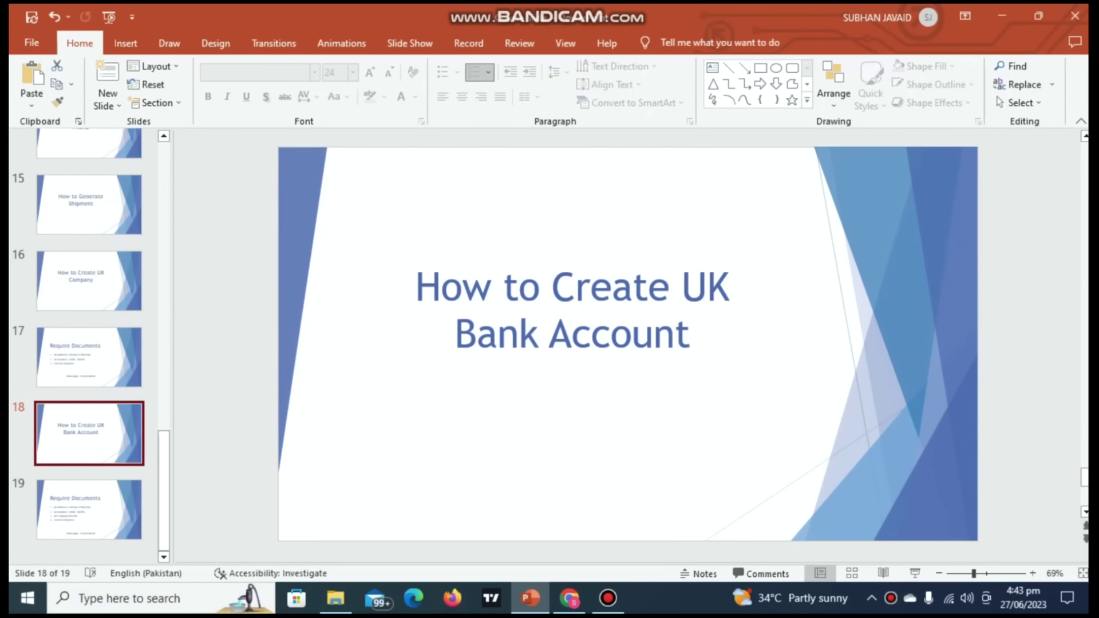
View PowerPoint slide 19's required documents, then return to the Google results for 'wise'.
click(89, 509)
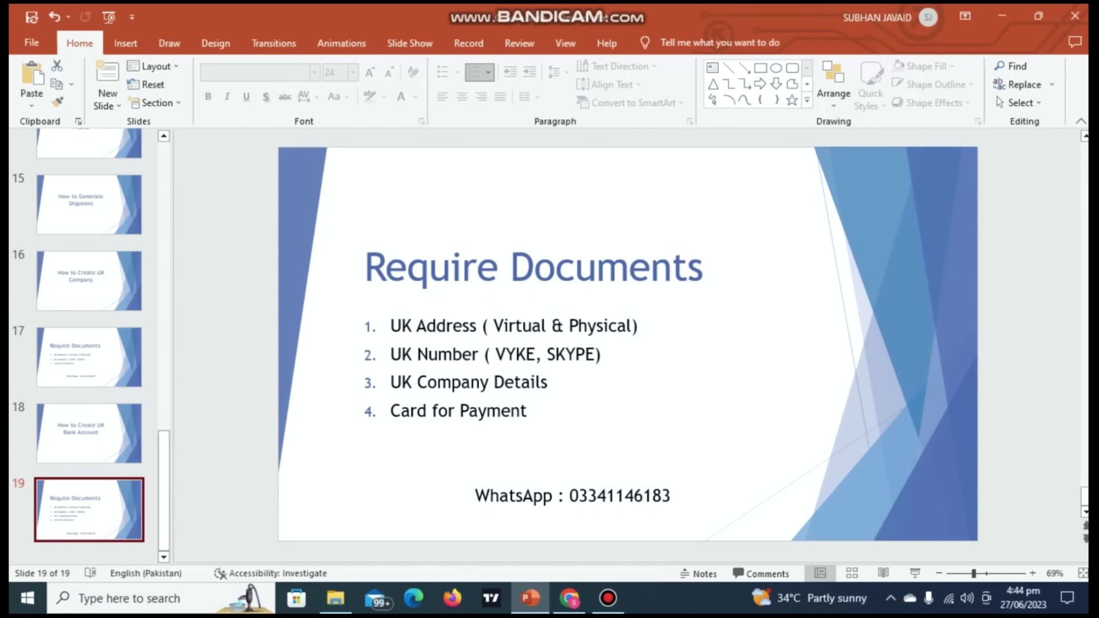
key(alt+Tab)
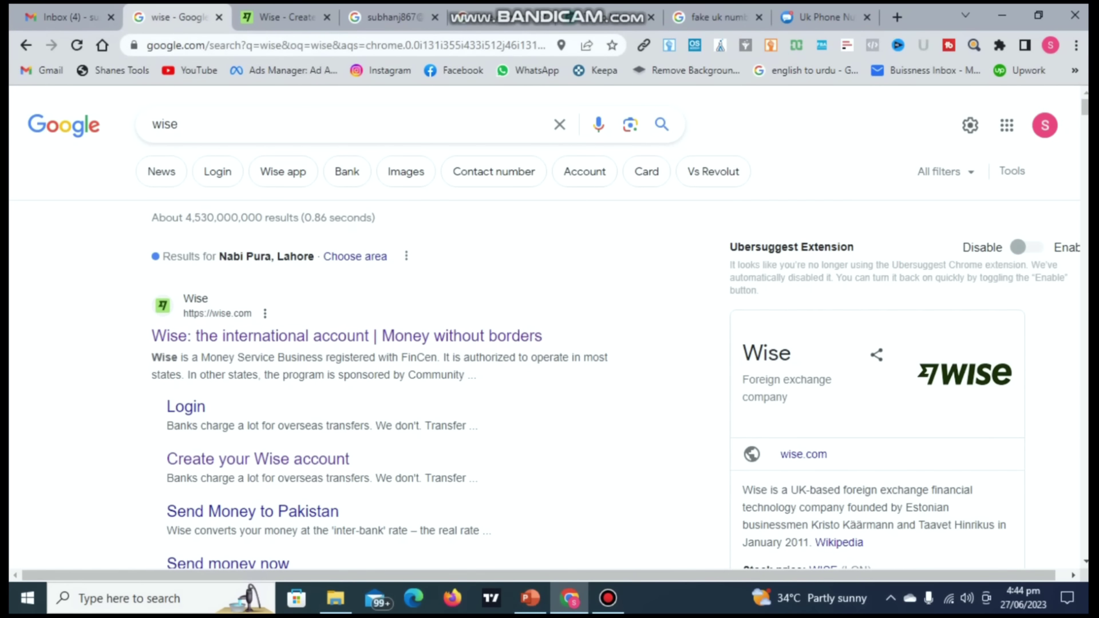
Begin the Wise Business signup with the work email and United Kingdom as country of registration.
right_click(283, 459)
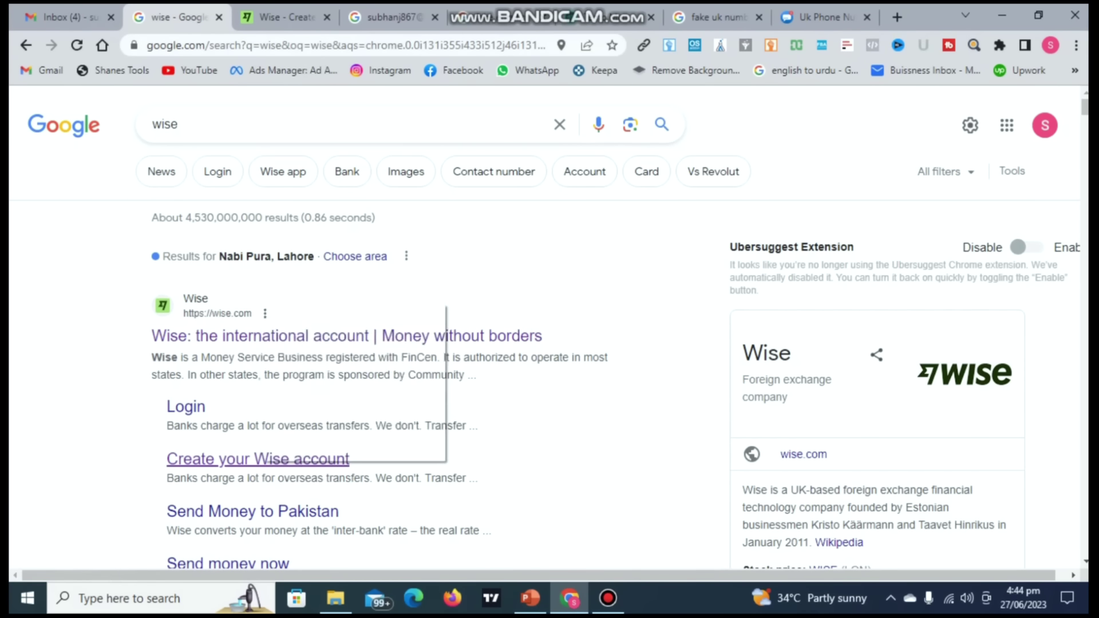
click(281, 17)
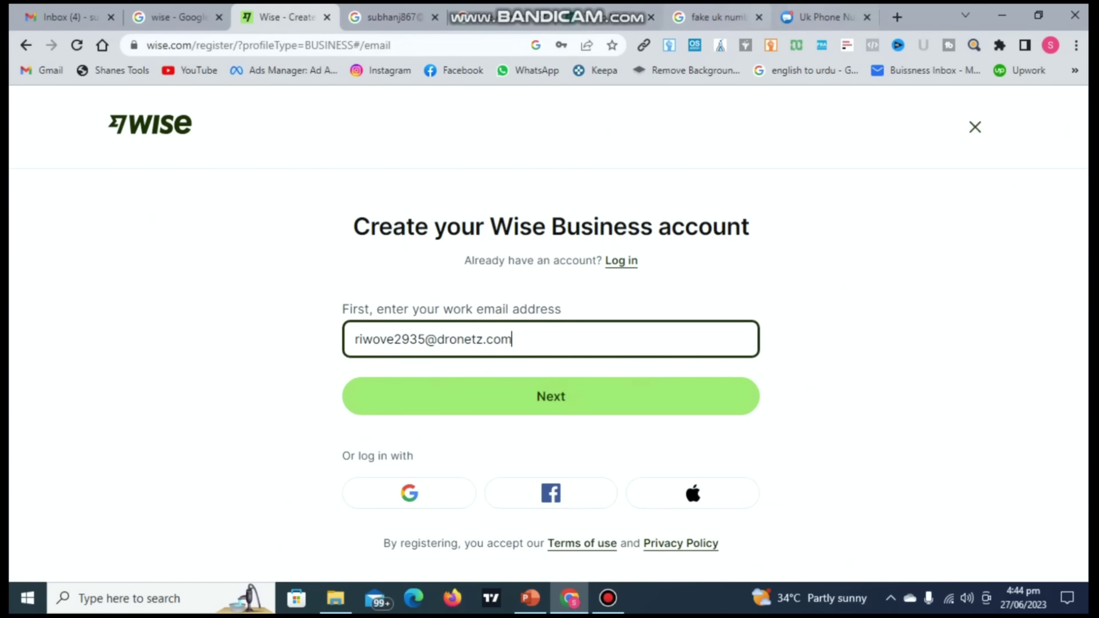
key(Return)
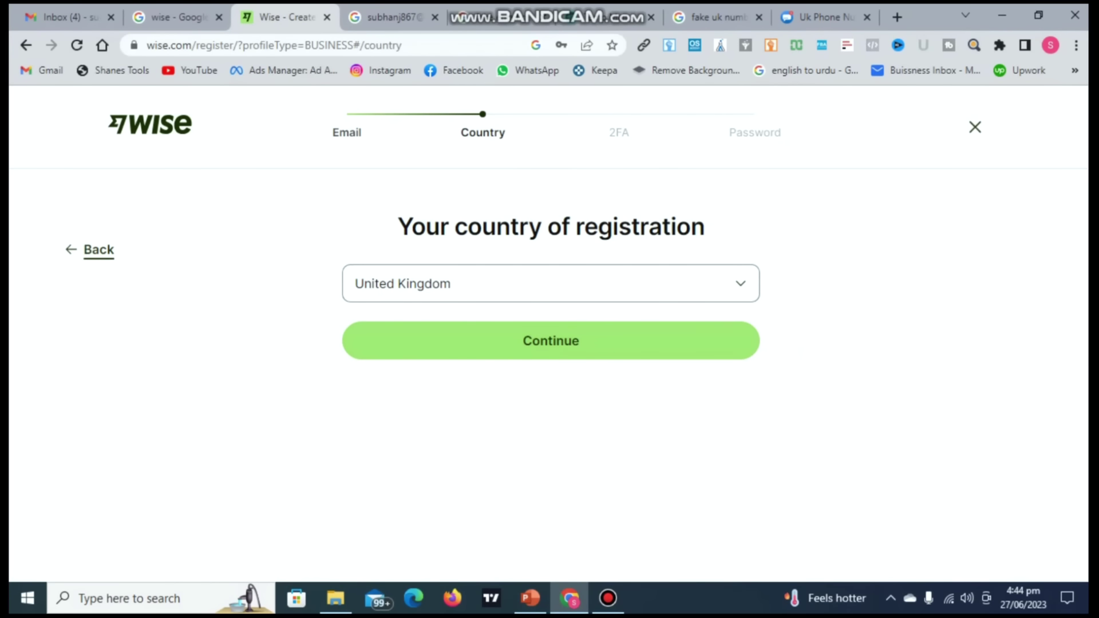
click(551, 341)
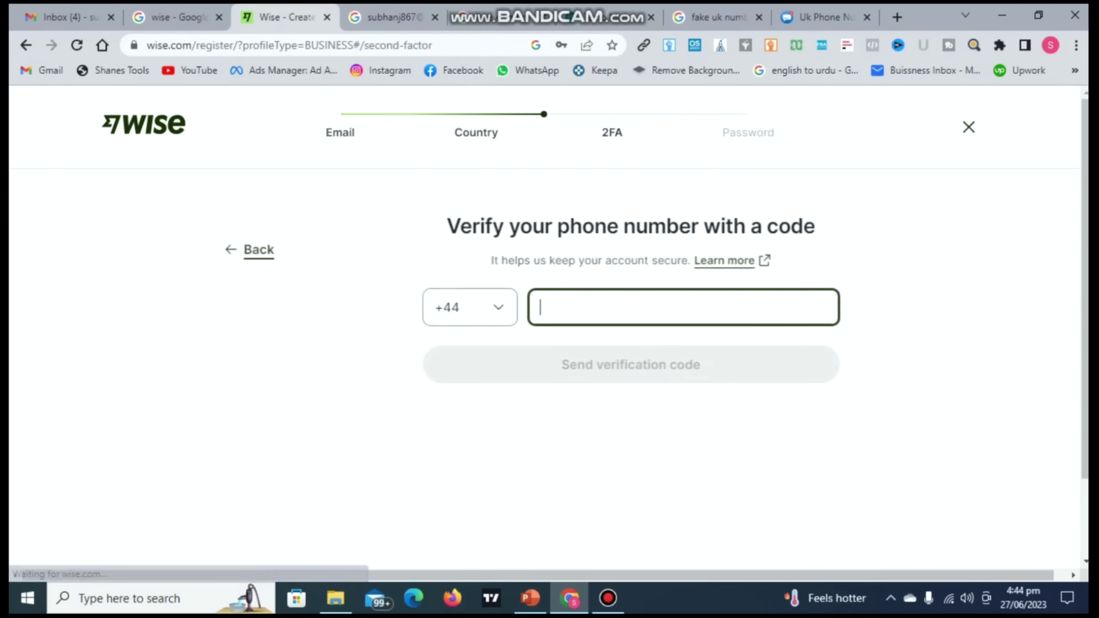
click(824, 17)
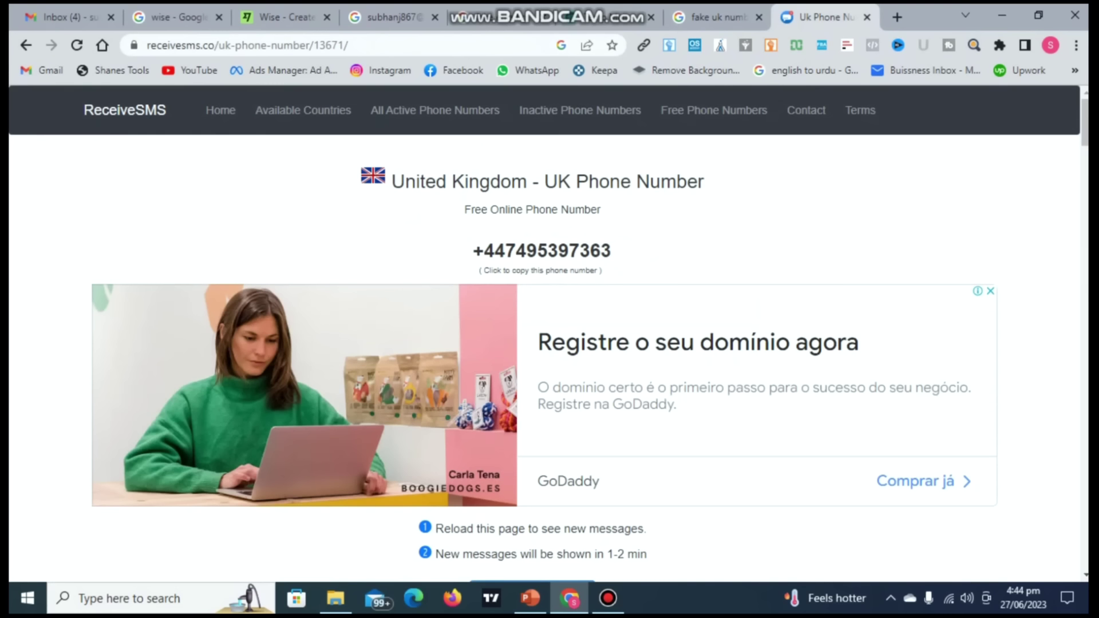
drag(611, 251, 504, 250)
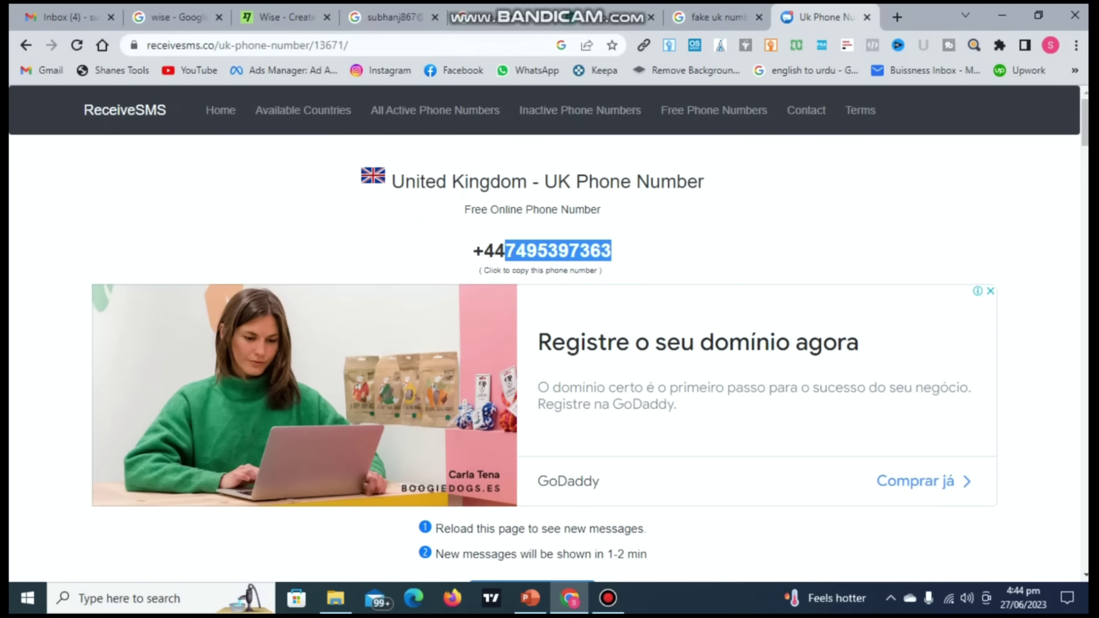
key(ctrl+c)
click(281, 17)
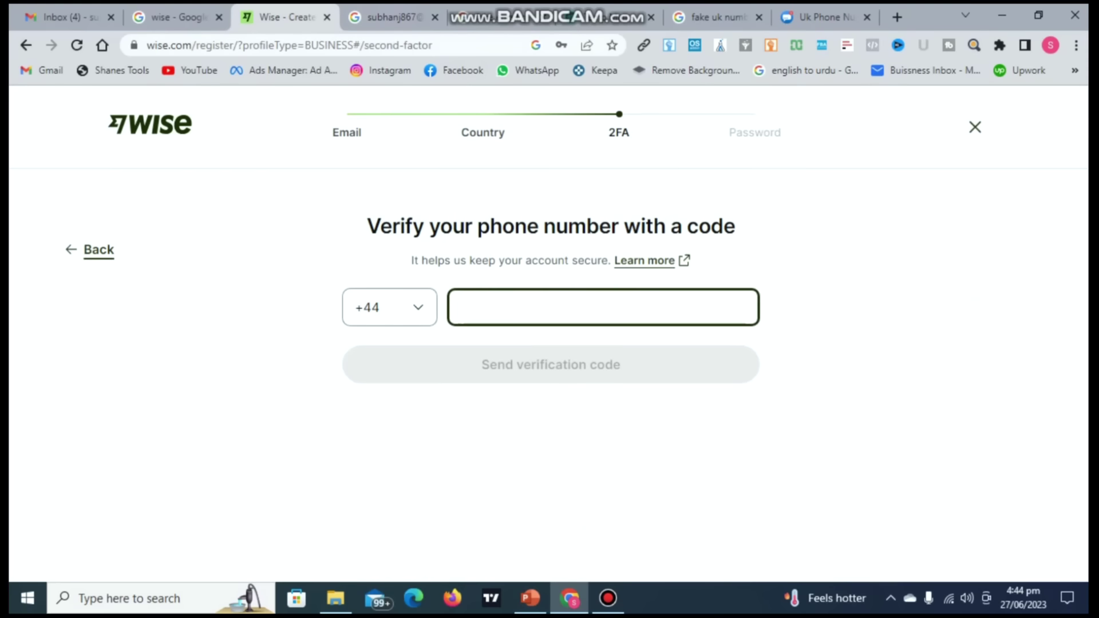
key(ctrl+v)
key(Return)
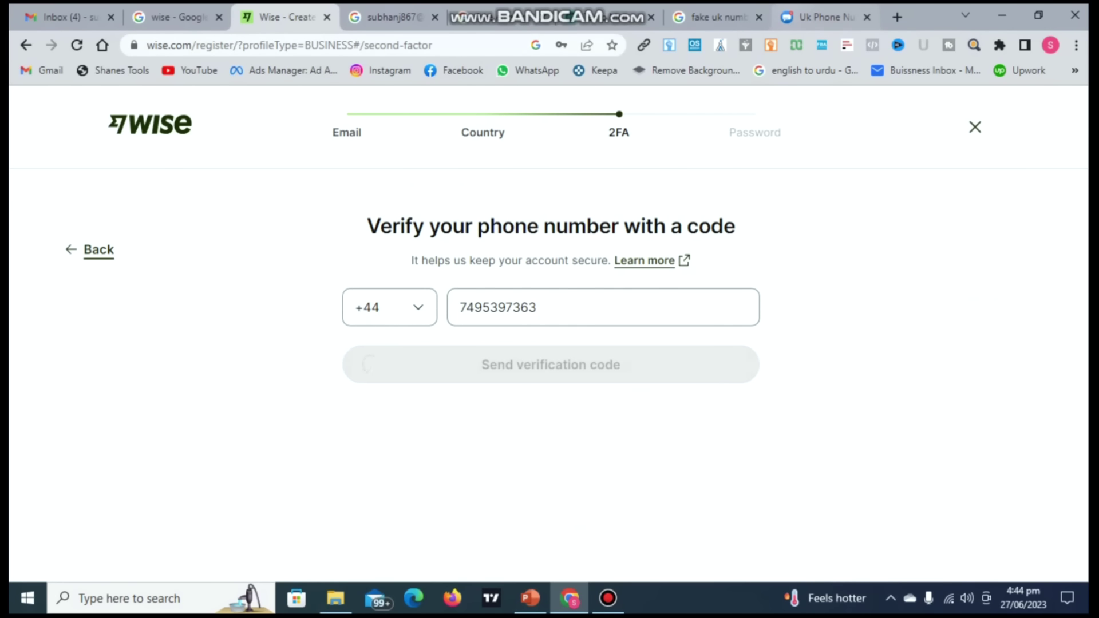
Refresh the free number's incoming SMS list on ReceiveSMS to look for the code.
click(824, 17)
scroll(550, 332, down, 5)
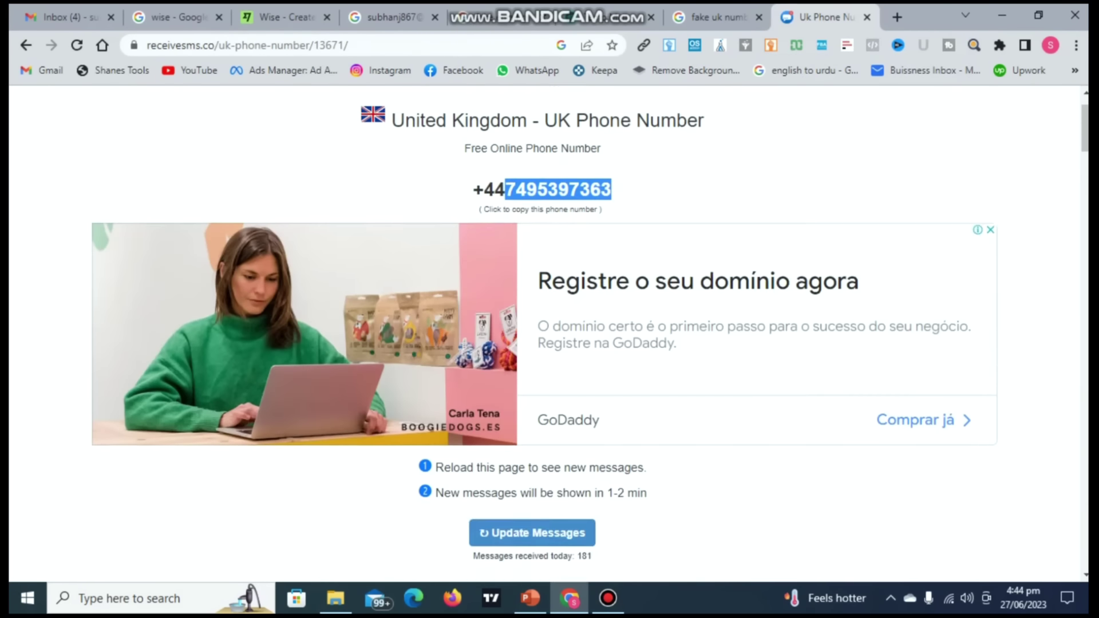
scroll(549, 332, down, 1)
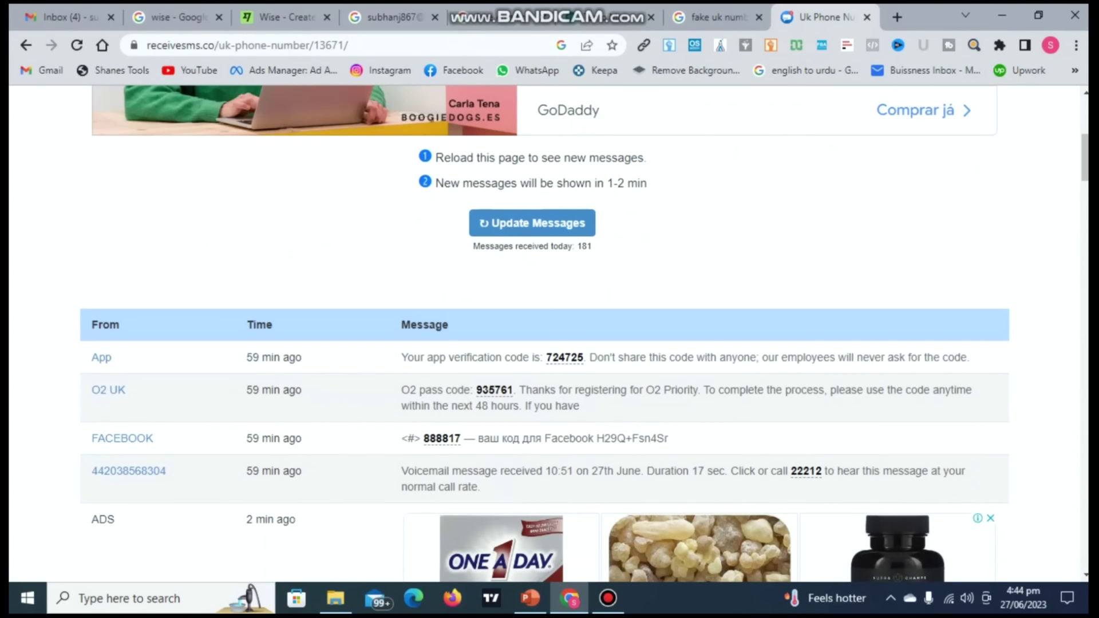
click(532, 223)
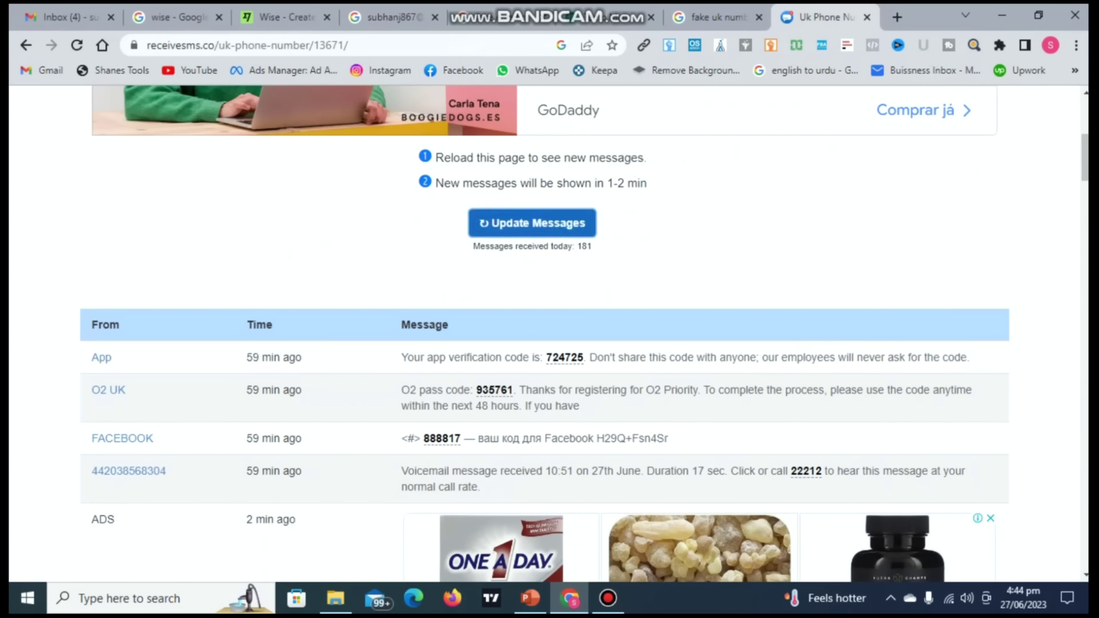